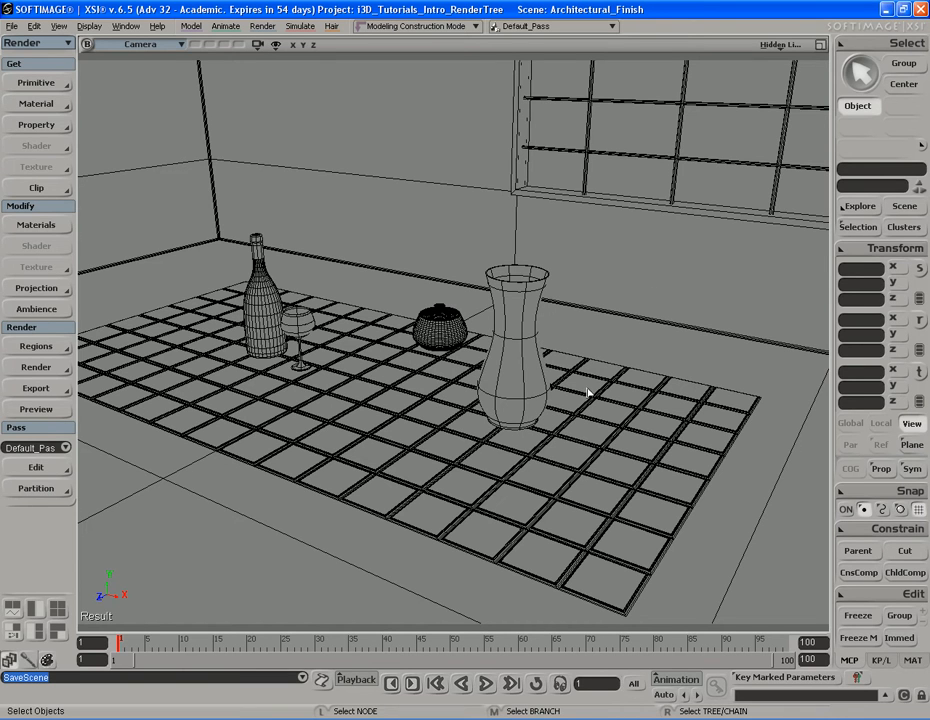
# Select the teapot and frame it close up in the camera view
pyautogui.click(438, 333)
pyautogui.press('f')
pyautogui.press('s')
pyautogui.moveTo(480, 401); pyautogui.dragTo(474, 386, button='right')
pyautogui.moveTo(474, 386); pyautogui.dragTo(538, 377, button='middle')
pyautogui.moveTo(538, 377); pyautogui.dragTo(529, 376)
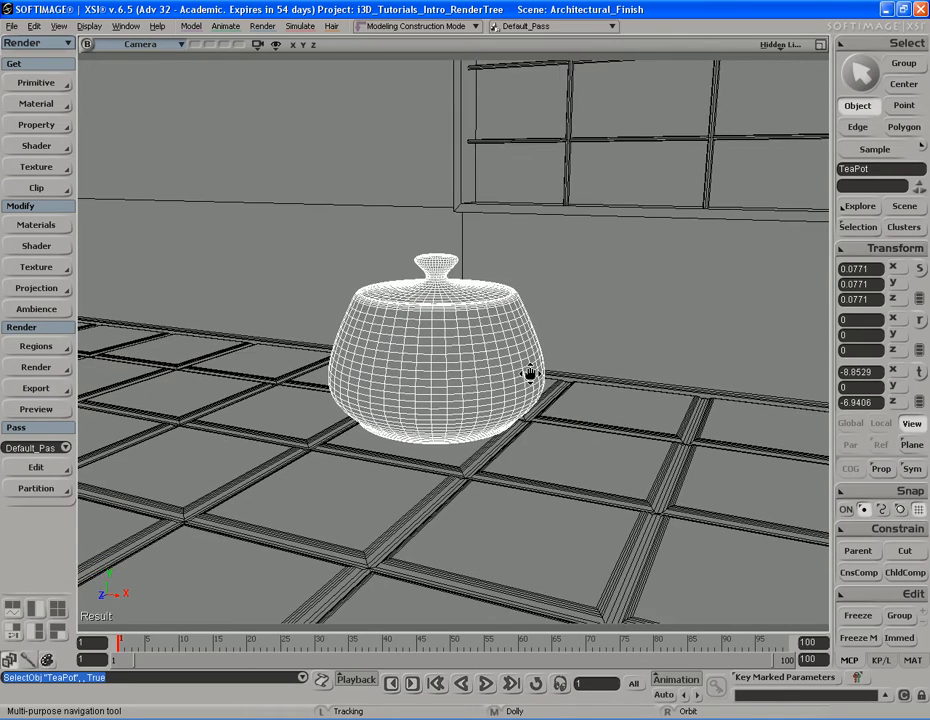
pyautogui.moveTo(529, 376); pyautogui.dragTo(532, 382, button='right')
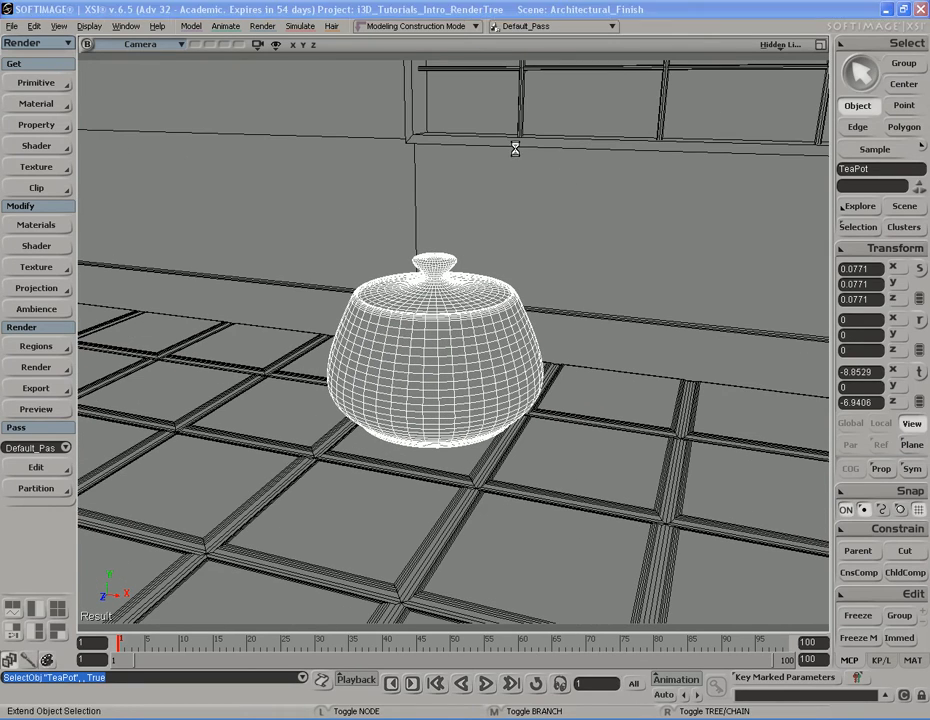
# Open the Material Manager and inspect the render trees of Ceramic_Tiles_mat and Scene_Material
pyautogui.hotkey('ctrl', '7')
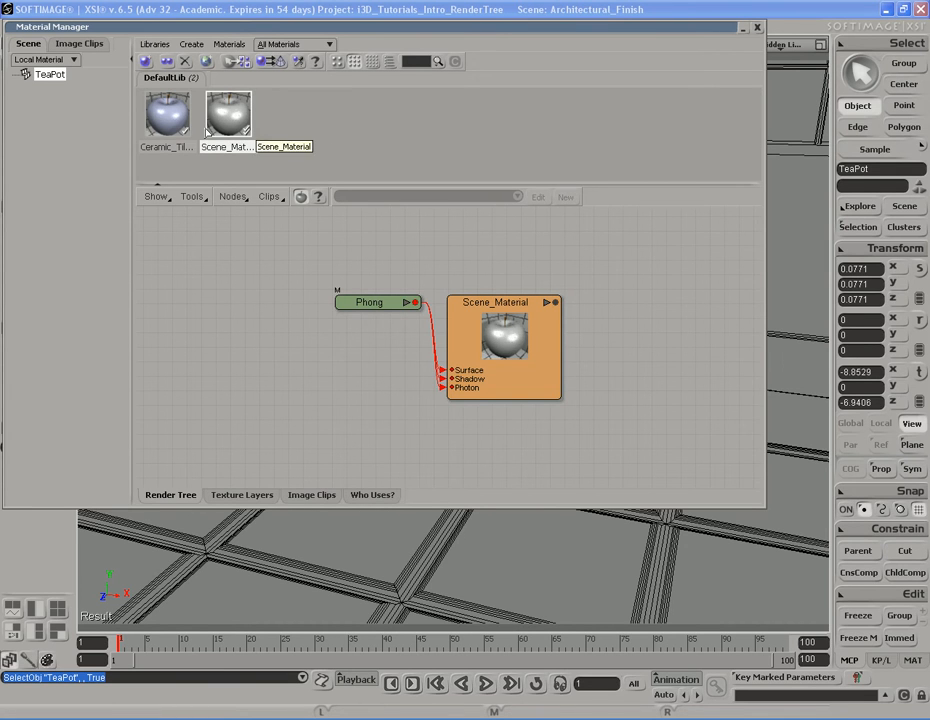
pyautogui.click(167, 113)
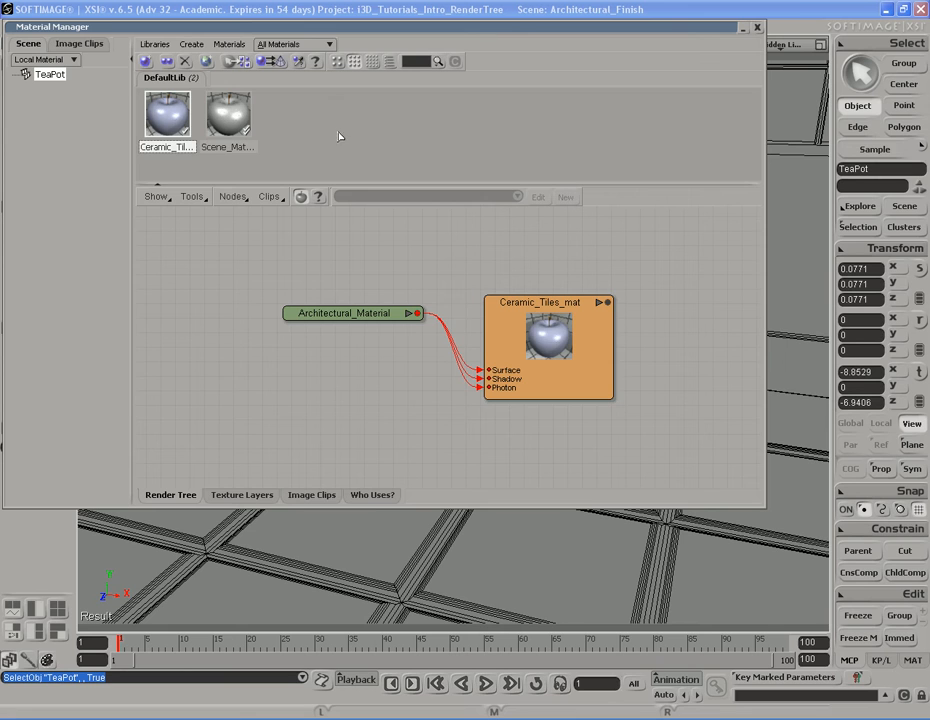
pyautogui.click(310, 124)
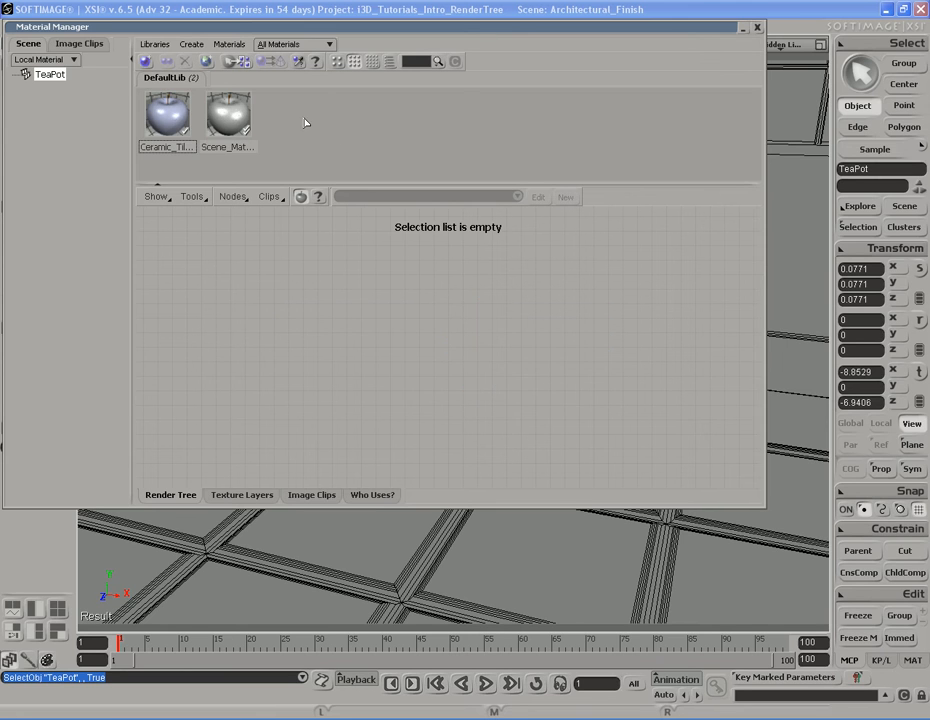
pyautogui.click(170, 118)
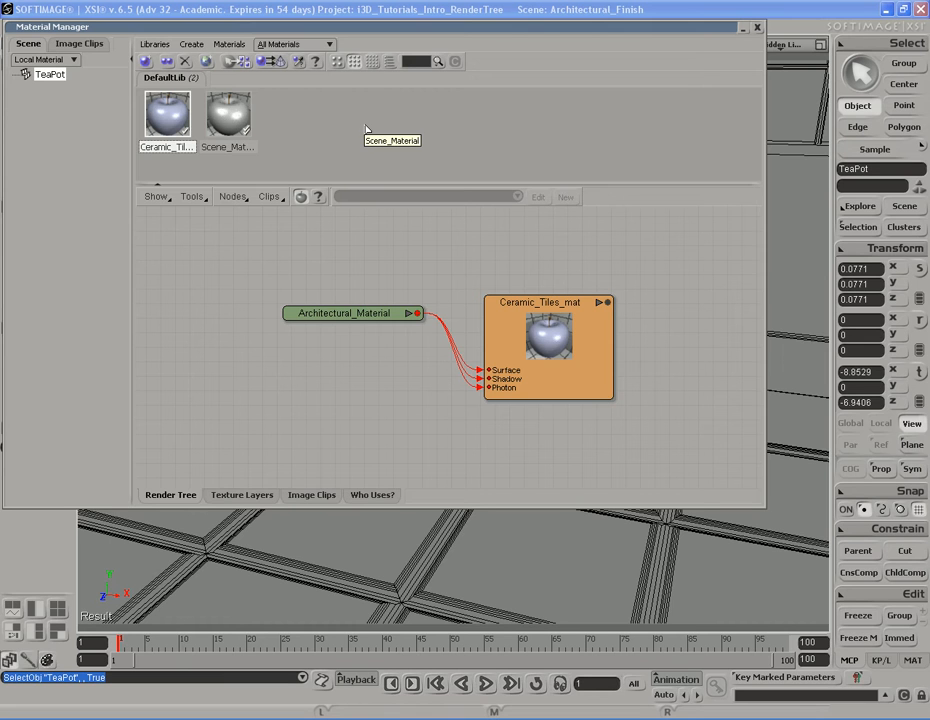
# Duplicate the Ceramic_Tiles_mat material and rename the copy Fine_China_mat
pyautogui.rightClick(163, 106)
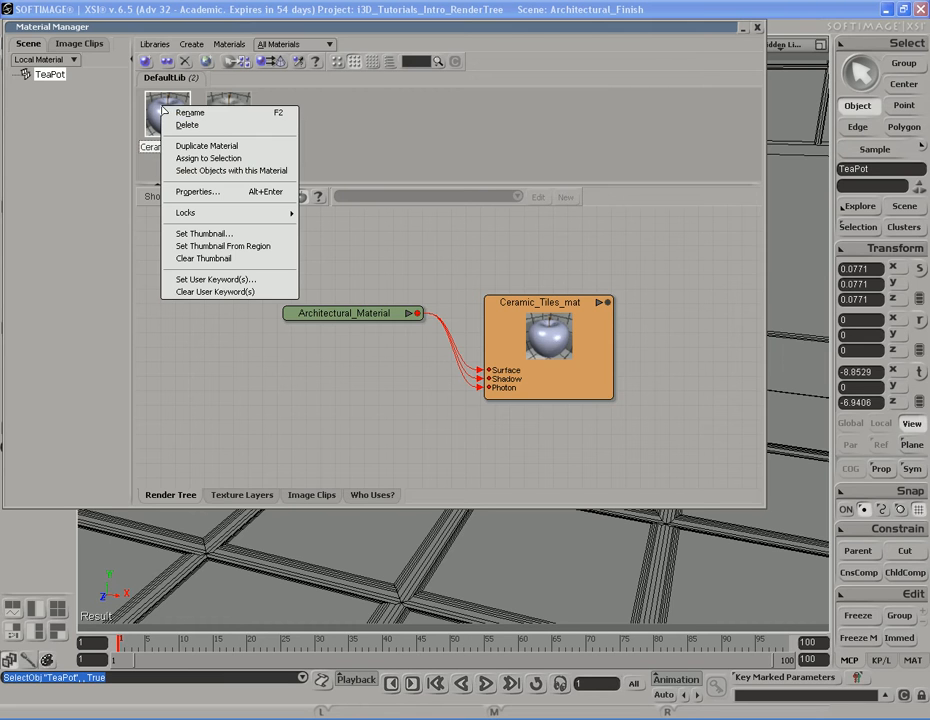
pyautogui.click(232, 158)
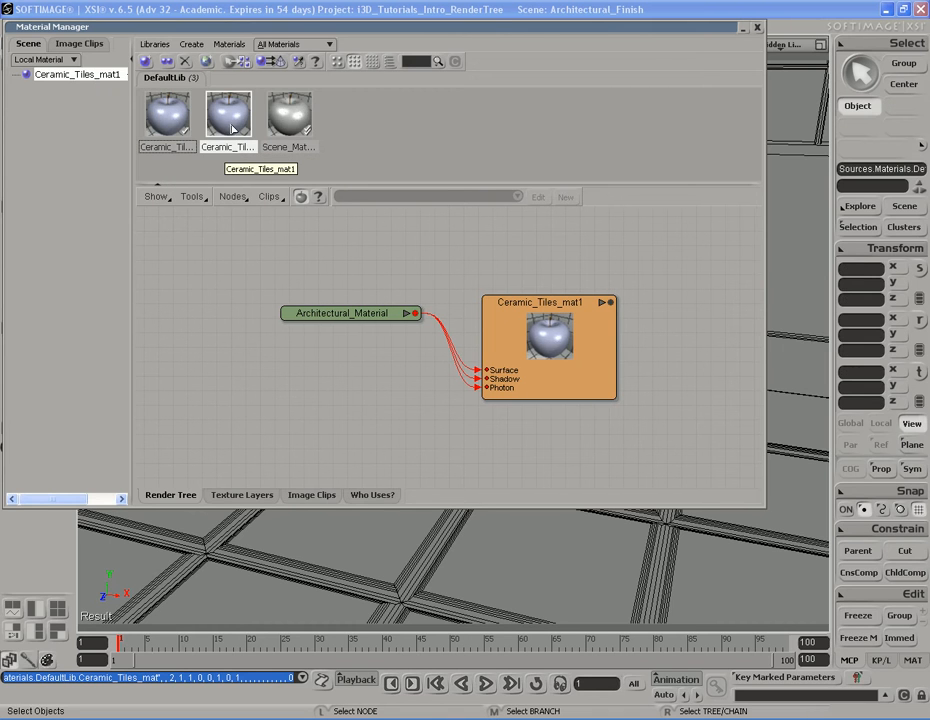
pyautogui.doubleClick(592, 350)
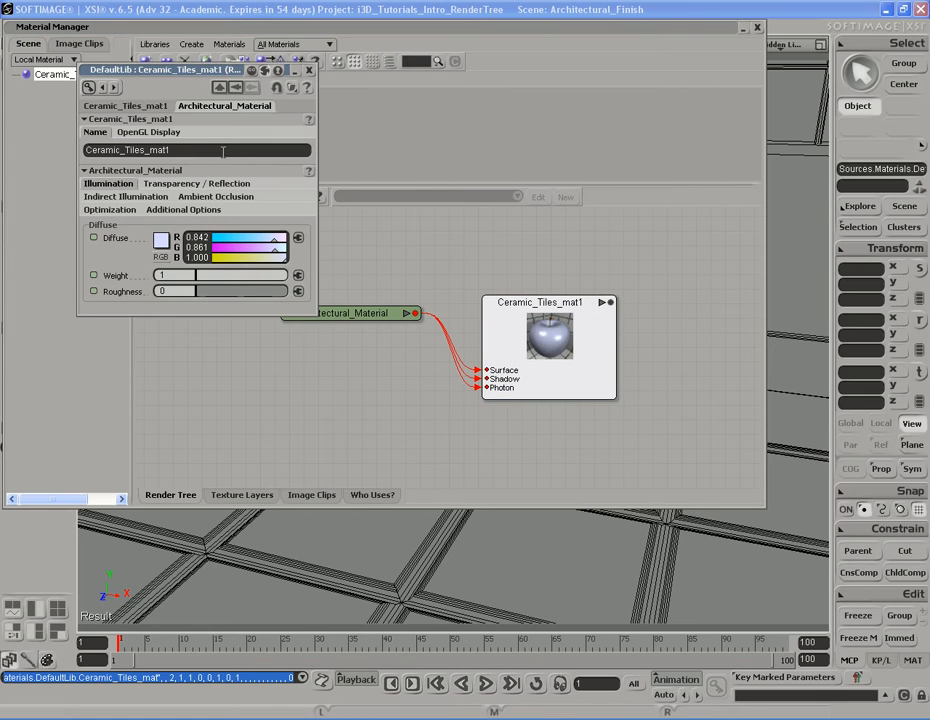
pyautogui.doubleClick(223, 149)
pyautogui.write('Fine China')
pyautogui.write(' mat')
pyautogui.press('Return')
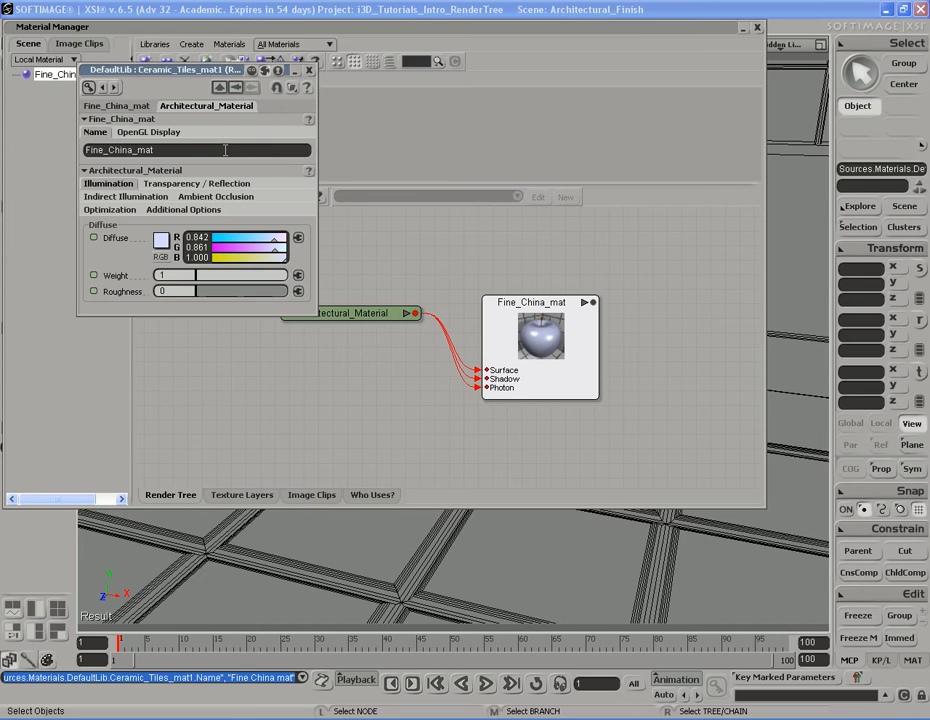
# Assign the Fine_China_mat material to the teapot
pyautogui.click(309, 70)
pyautogui.click(369, 265)
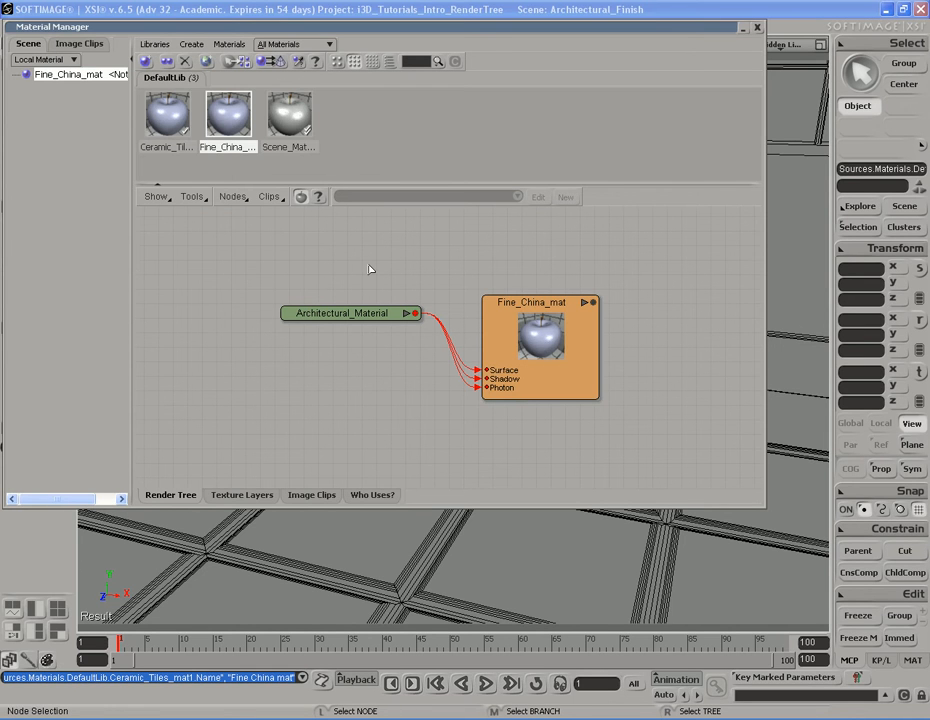
pyautogui.doubleClick(515, 29)
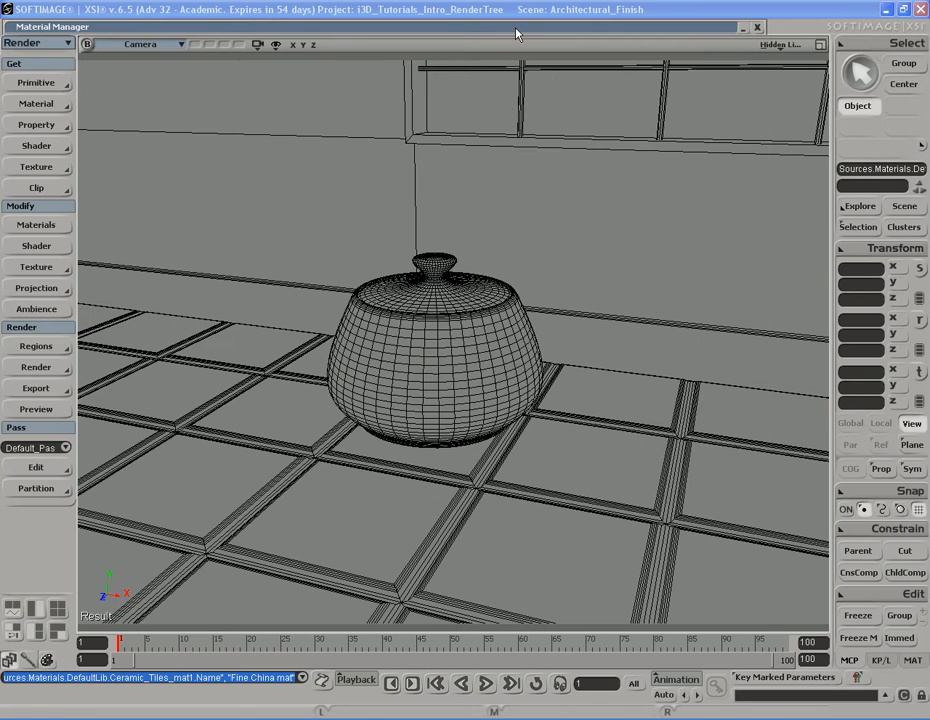
pyautogui.click(452, 400)
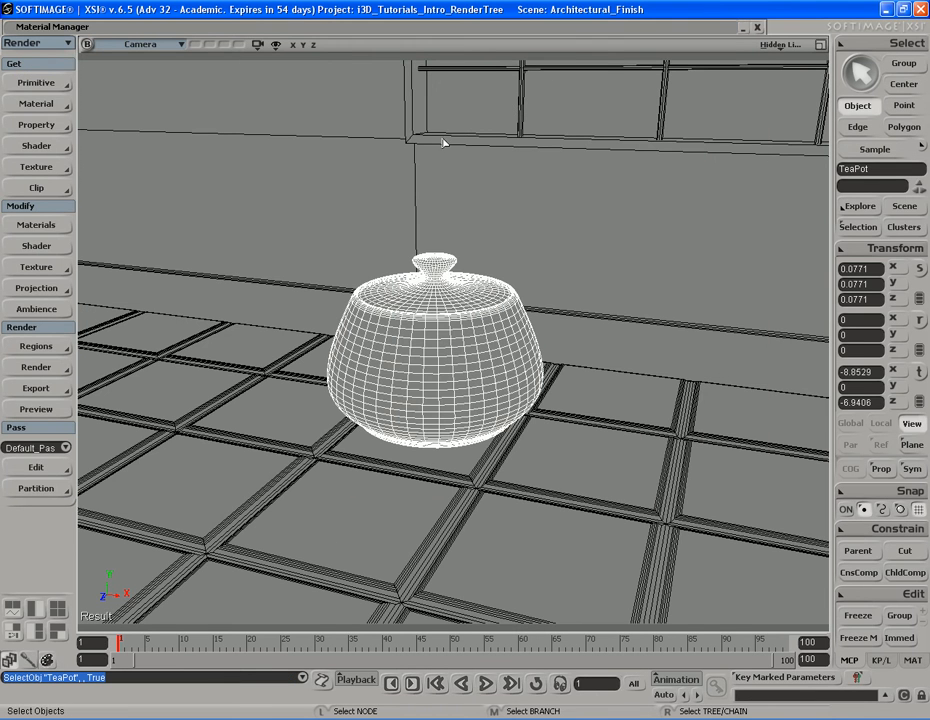
pyautogui.doubleClick(452, 27)
pyautogui.rightClick(234, 124)
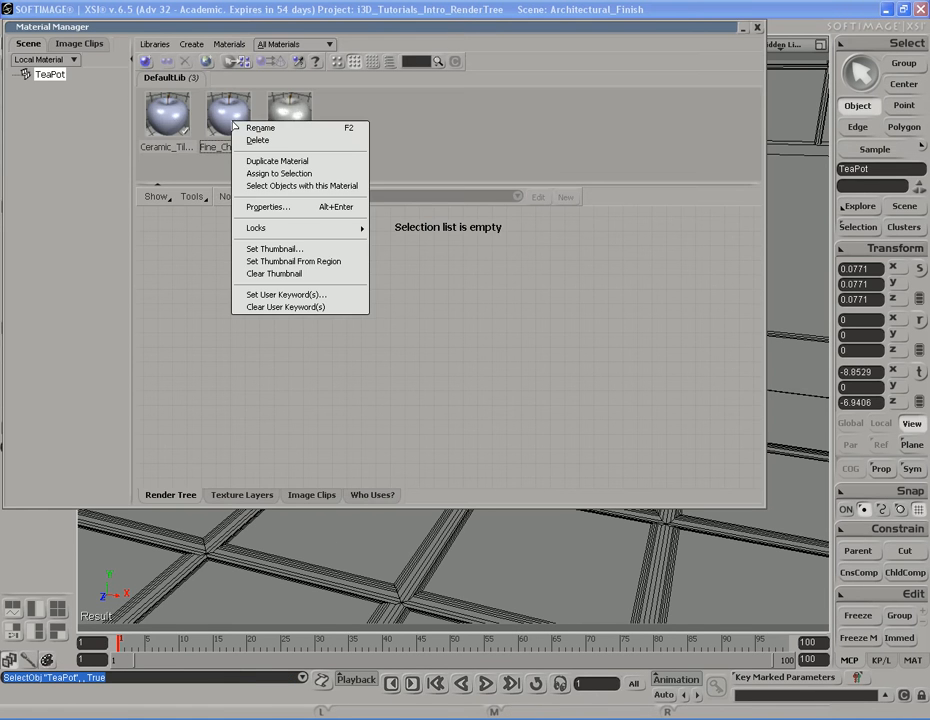
pyautogui.click(280, 173)
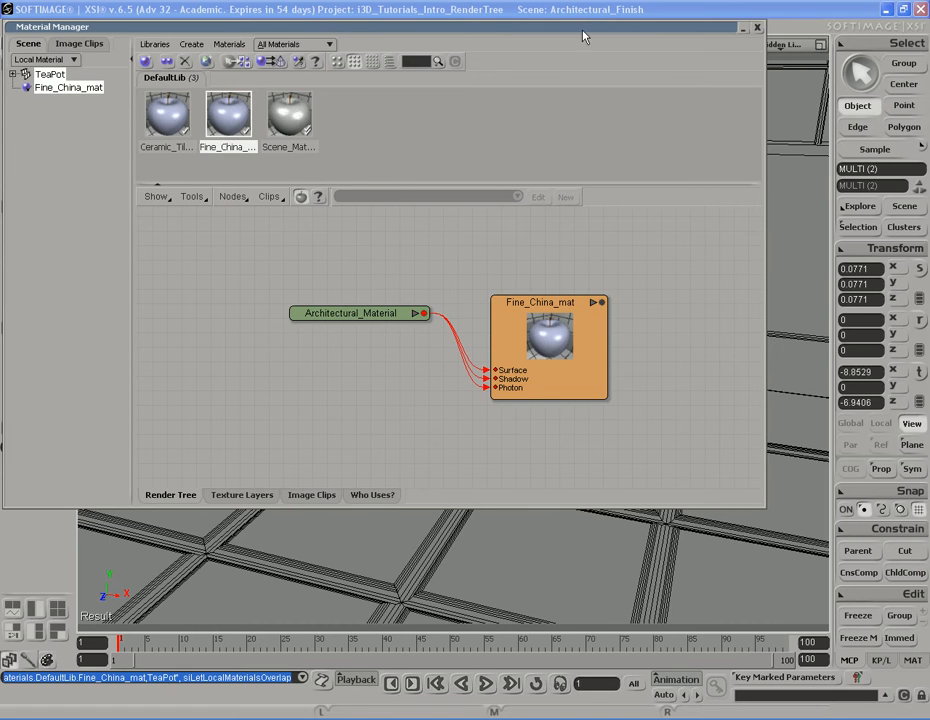
# Preview the teapot with a render region, then hide the region
pyautogui.doubleClick(425, 25)
pyautogui.moveTo(346, 289); pyautogui.dragTo(581, 467)
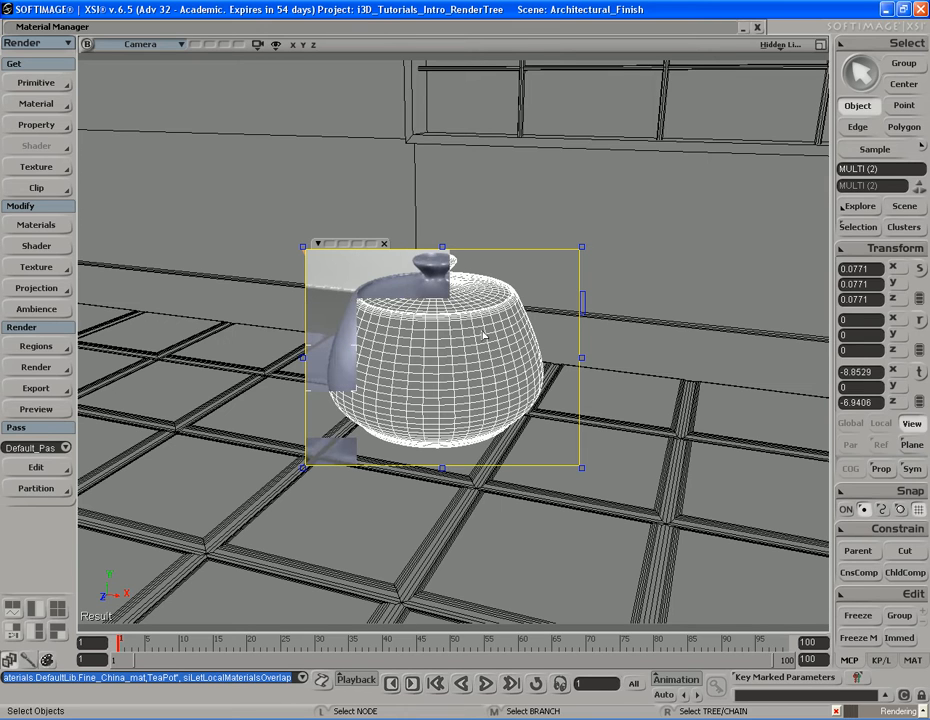
pyautogui.press('q')
pyautogui.middleClick(620, 286)
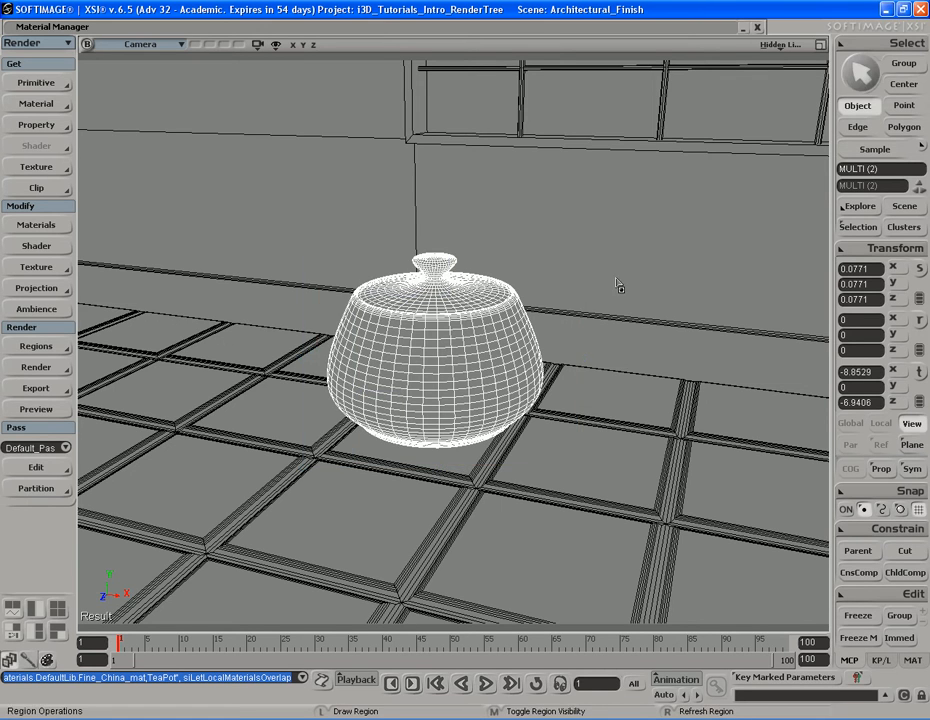
# Set the Fine_China_mat Architectural_Material diffuse color to white (1.000, 1.000, 1.000)
pyautogui.doubleClick(426, 27)
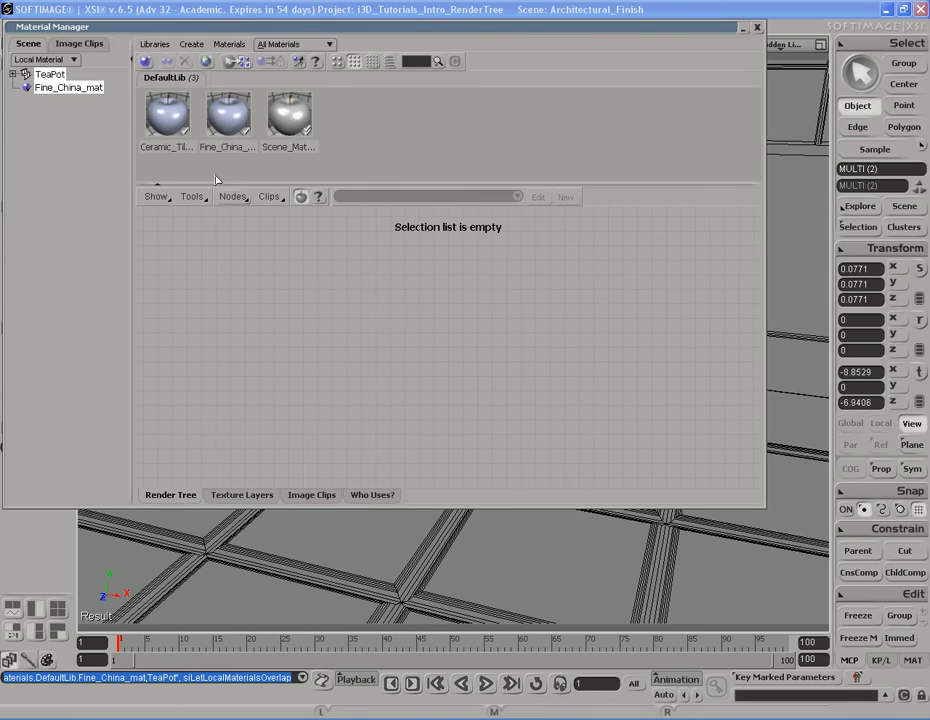
pyautogui.click(228, 118)
pyautogui.doubleClick(350, 314)
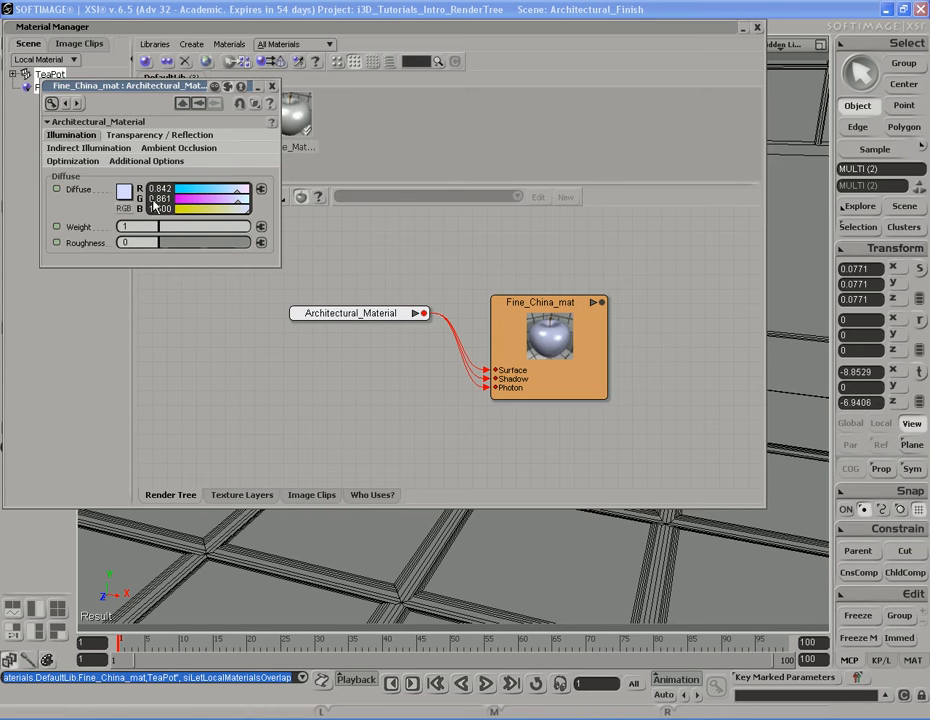
pyautogui.click(124, 190)
pyautogui.moveTo(181, 295); pyautogui.dragTo(179, 306)
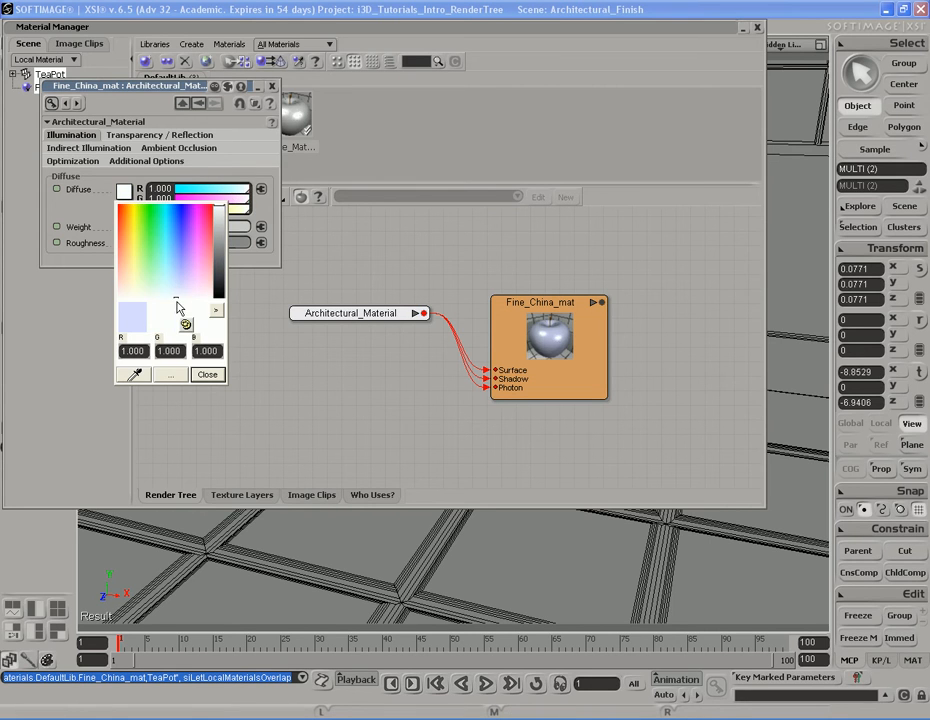
pyautogui.click(207, 374)
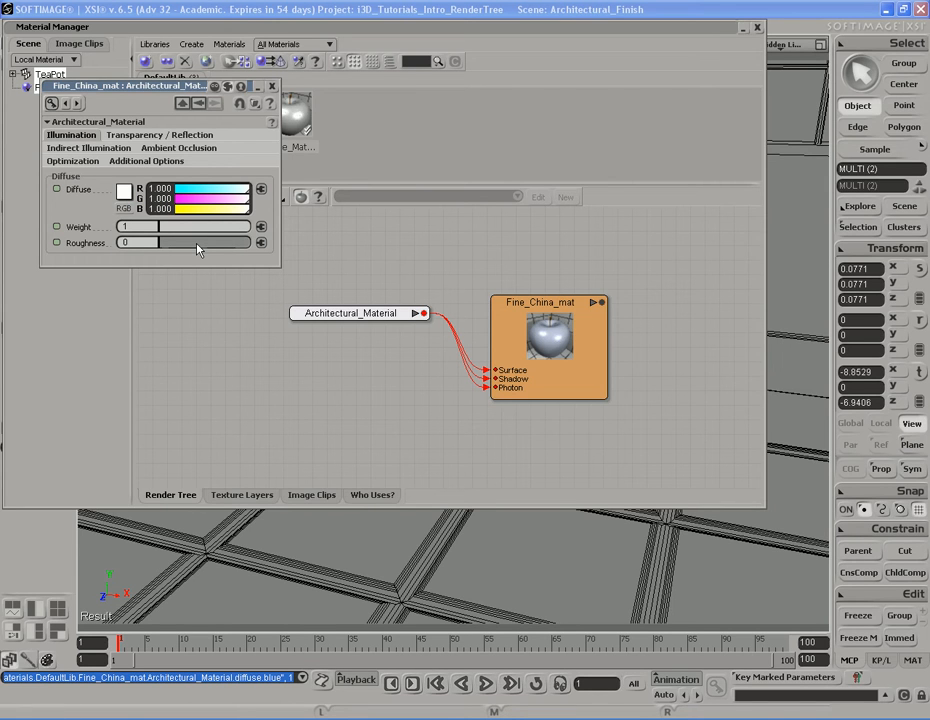
# Set the index of refraction to 1.7 and raise reflectivity and reflection glossiness to 1
pyautogui.click(155, 136)
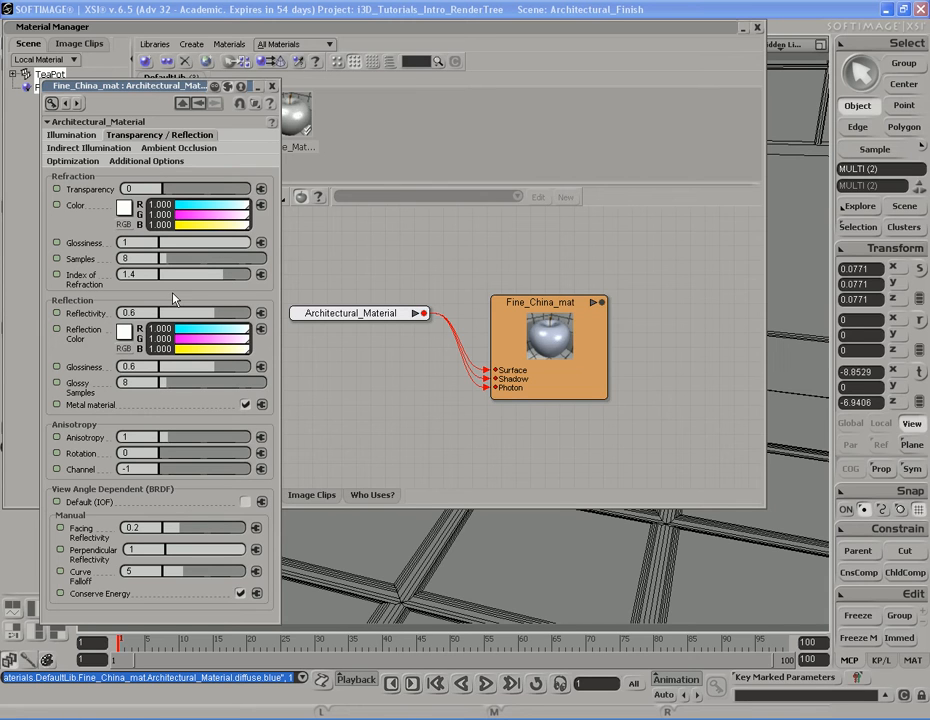
pyautogui.click(133, 274)
pyautogui.write('1.7')
pyautogui.press('Return')
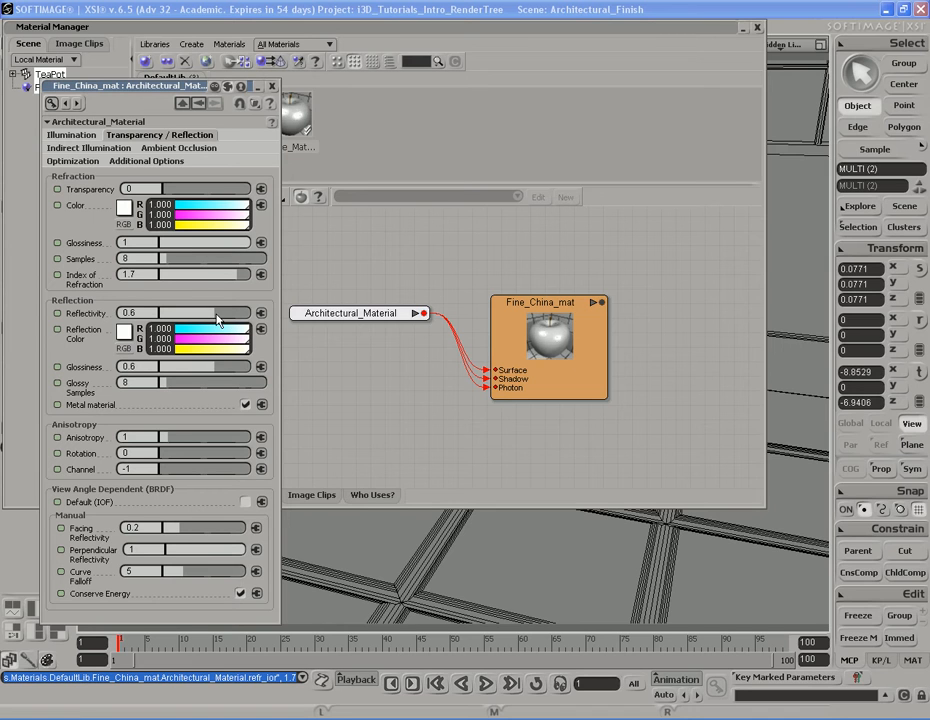
pyautogui.moveTo(212, 318); pyautogui.dragTo(258, 322)
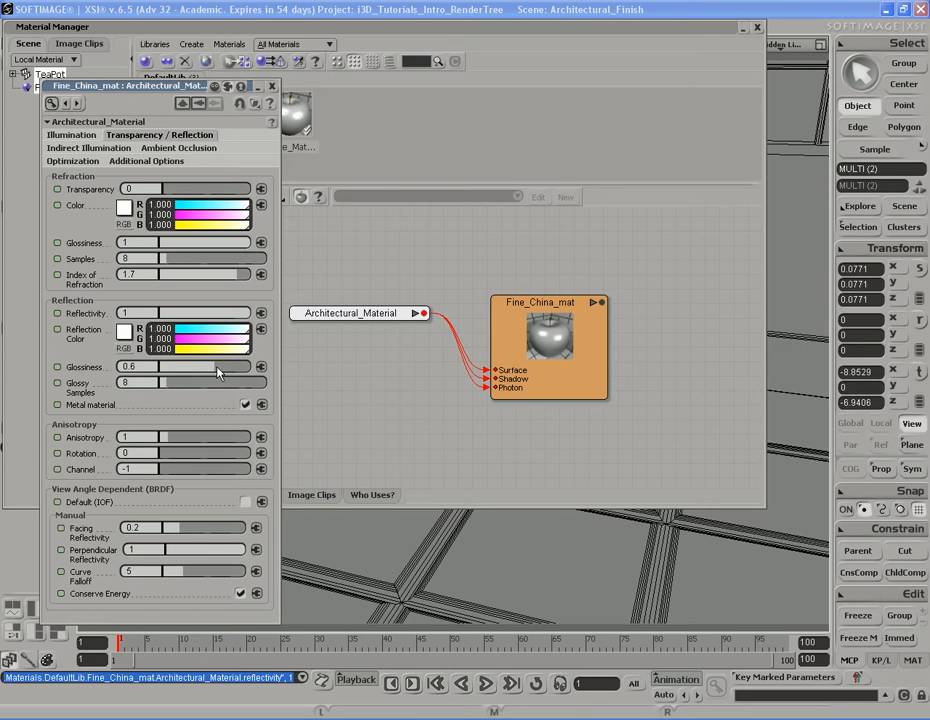
pyautogui.moveTo(212, 374); pyautogui.dragTo(258, 372)
# Turn off Metal material and set facing reflectivity to 0.1
pyautogui.click(246, 405)
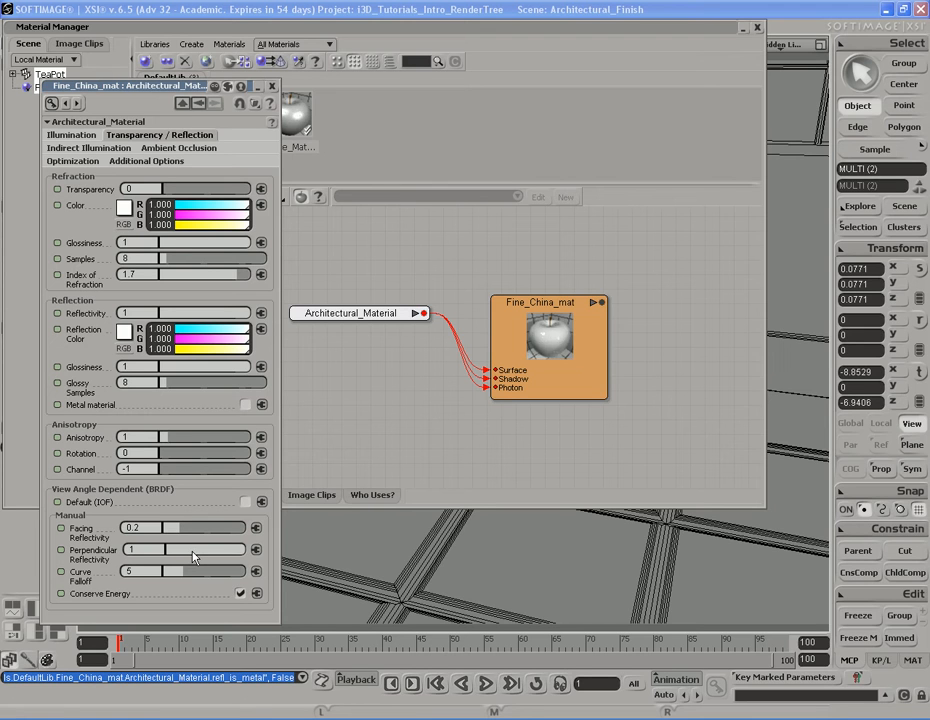
pyautogui.click(130, 527)
pyautogui.write('0.1')
pyautogui.press('Return')
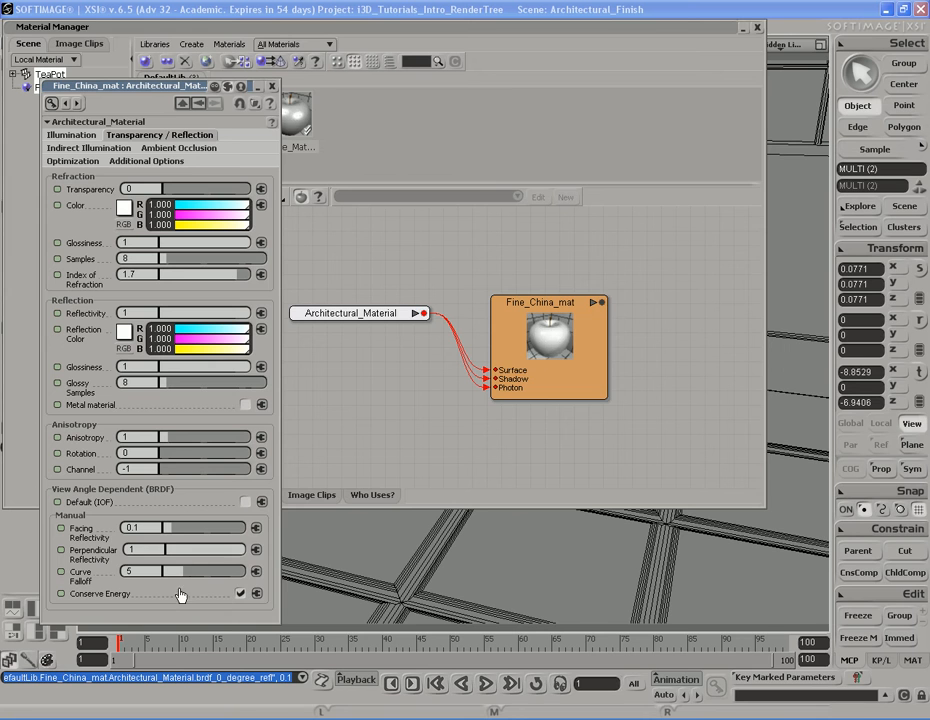
# Draw a render region over the teapot to preview the Fine_China_mat material
pyautogui.moveTo(229, 90); pyautogui.dragTo(760, 87)
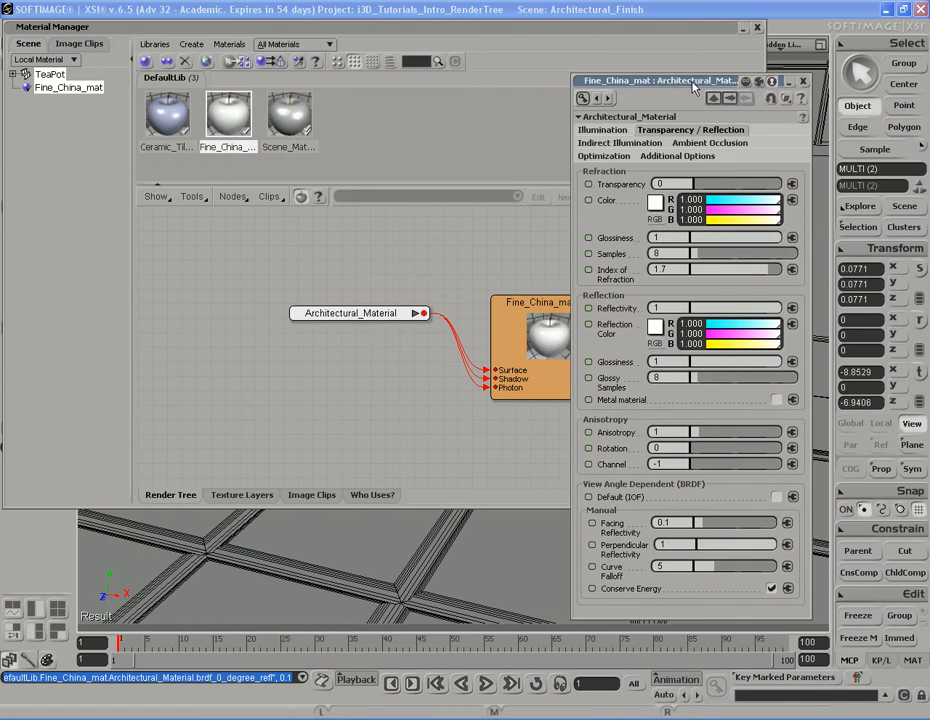
pyautogui.moveTo(700, 83); pyautogui.dragTo(709, 82)
pyautogui.doubleClick(318, 27)
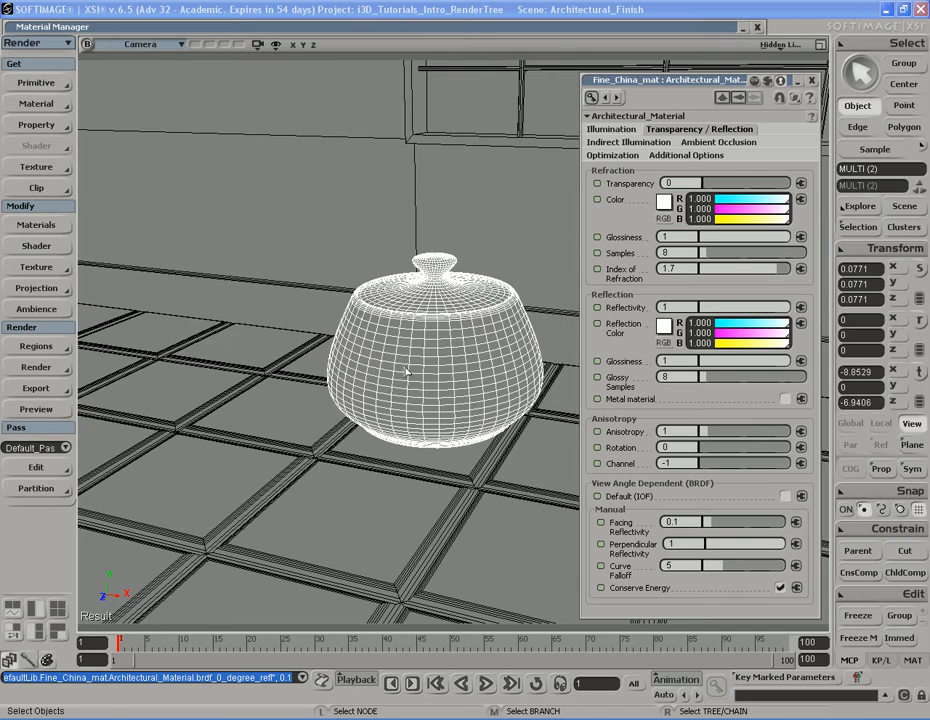
pyautogui.moveTo(406, 393); pyautogui.dragTo(303, 386, button='right')
pyautogui.press('q')
pyautogui.moveTo(260, 265)
pyautogui.mouseDown()
pyautogui.moveTo(537, 505)
pyautogui.moveTo(527, 501)
pyautogui.mouseUp()
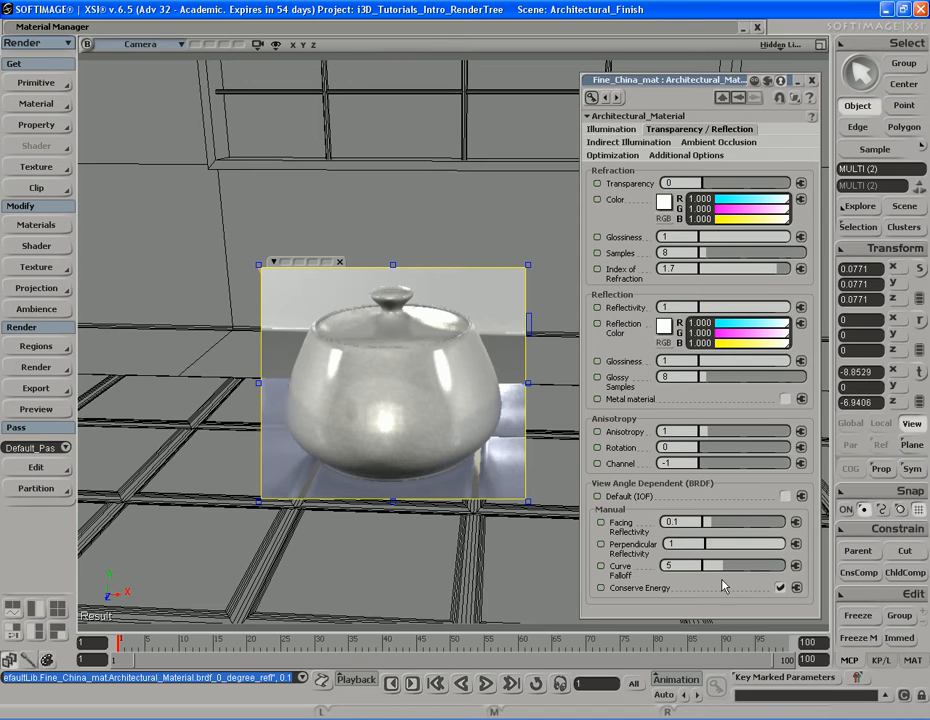
# Turn off Conserve Energy and disable interpolated reflection in the optimization settings, then close the property editor
pyautogui.click(780, 588)
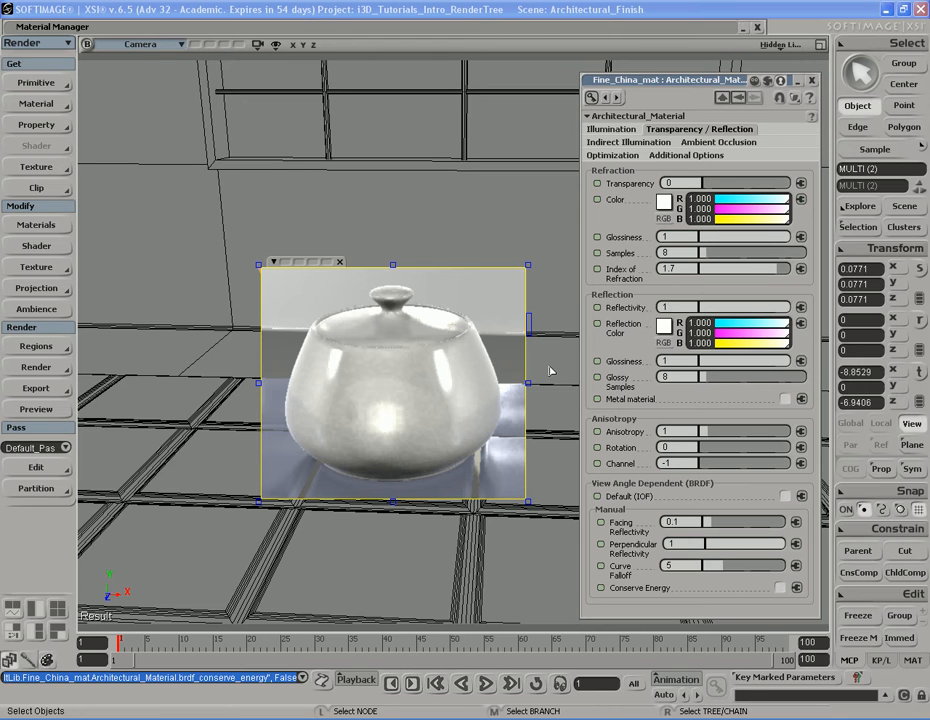
pyautogui.click(690, 144)
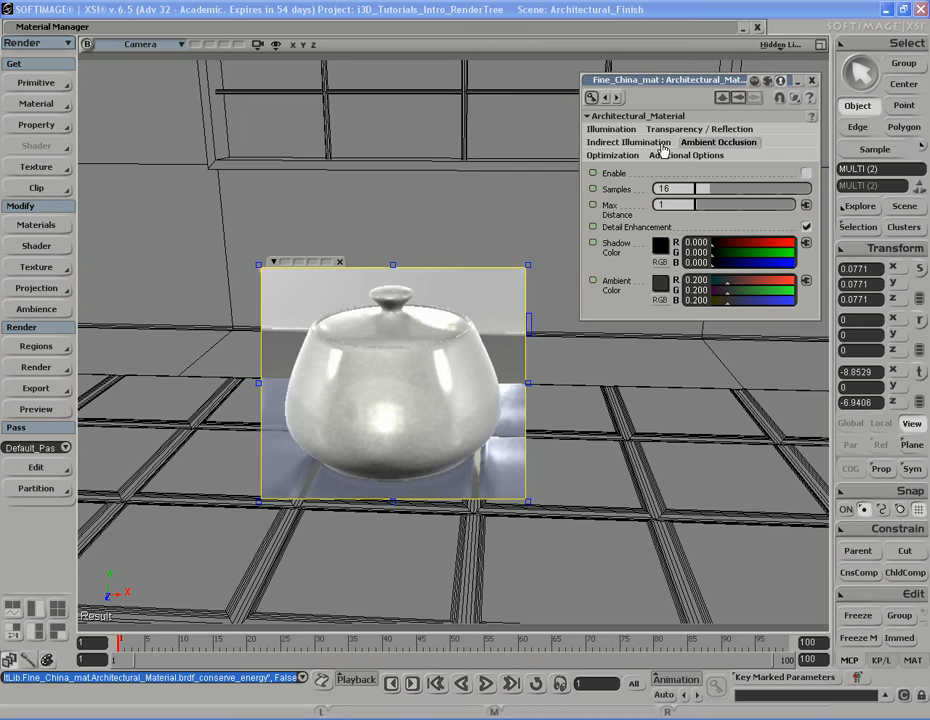
pyautogui.click(620, 155)
pyautogui.moveTo(705, 93); pyautogui.dragTo(677, 25)
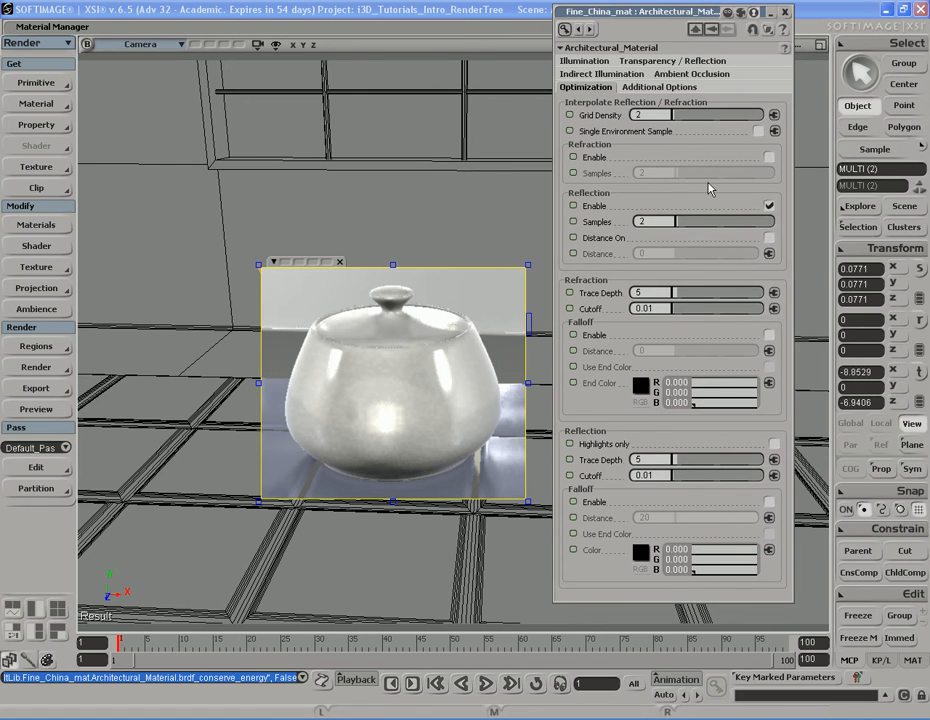
pyautogui.click(769, 206)
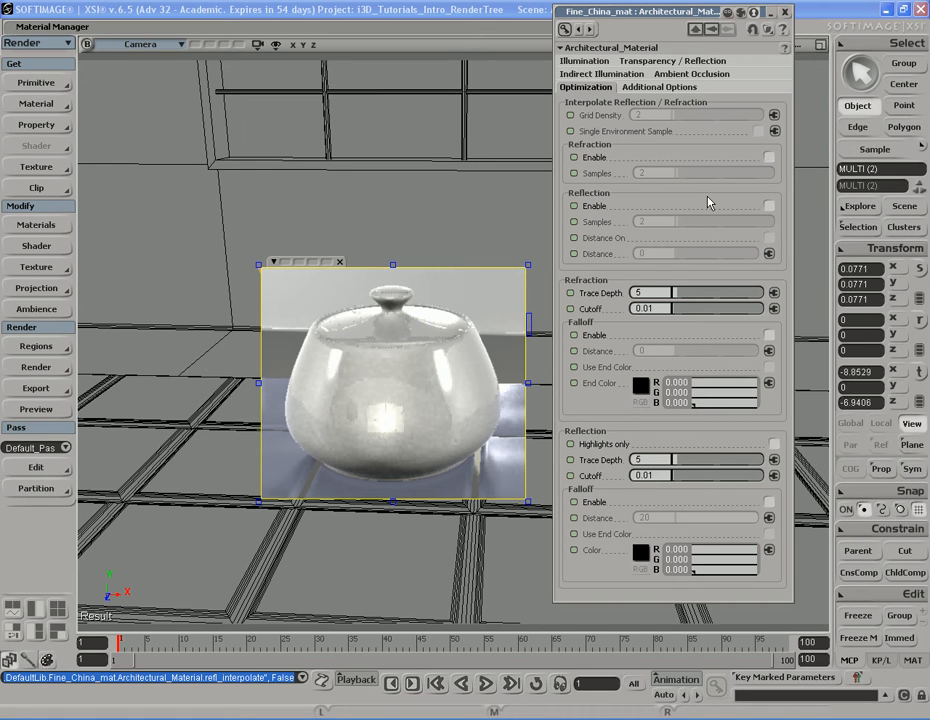
pyautogui.click(787, 13)
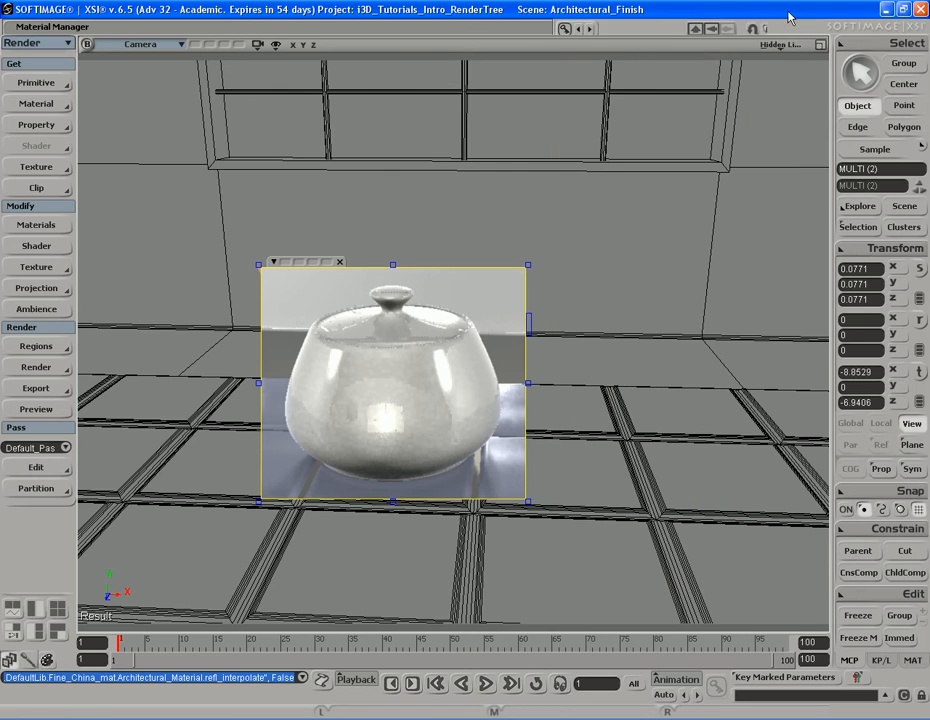
# Zoom out to the whole table and draw a render region over the teapot
pyautogui.press('s')
pyautogui.moveTo(594, 390); pyautogui.dragTo(599, 361, button='right')
pyautogui.moveTo(355, 386)
pyautogui.mouseDown(button='middle')
pyautogui.moveTo(443, 356)
pyautogui.moveTo(610, 365)
pyautogui.mouseUp(button='middle')
pyautogui.press('q')
pyautogui.moveTo(401, 313); pyautogui.dragTo(481, 380)
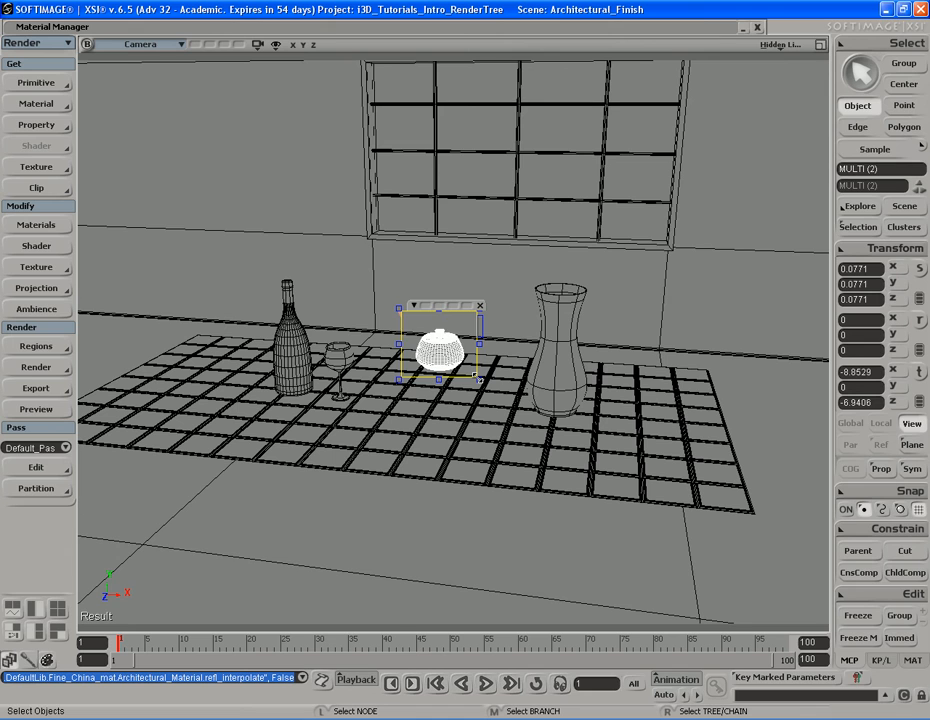
# Remove the teapot render region and orbit the camera toward the floor and room corner
pyautogui.press('q')
pyautogui.middleClick(524, 354)
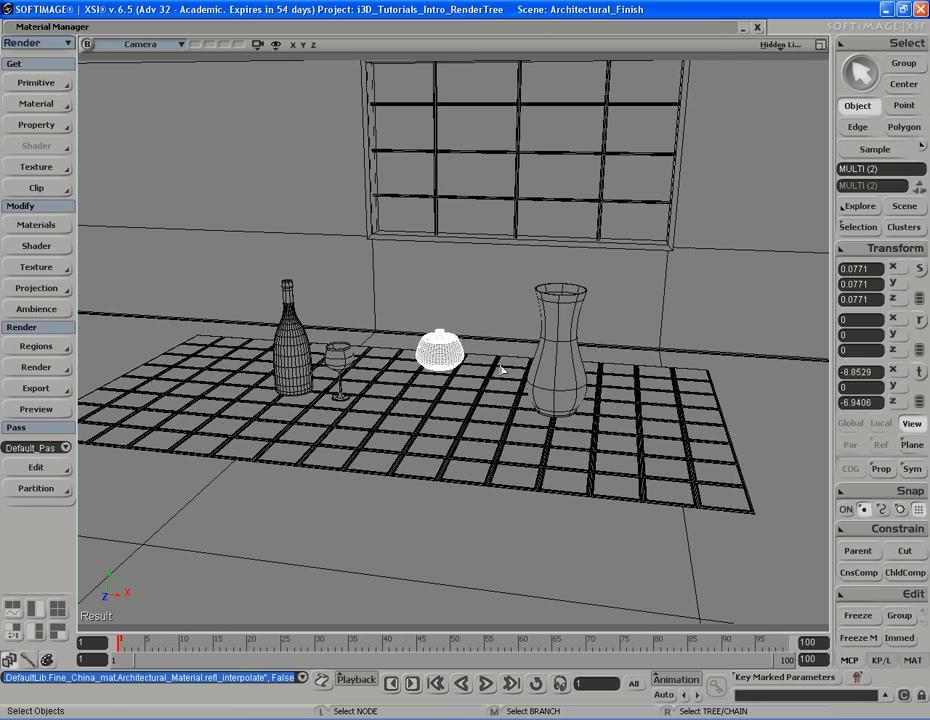
pyautogui.press('s')
pyautogui.moveTo(482, 370); pyautogui.dragTo(500, 386)
pyautogui.moveTo(534, 381); pyautogui.dragTo(524, 379, button='right')
pyautogui.moveTo(524, 379); pyautogui.dragTo(582, 385, button='middle')
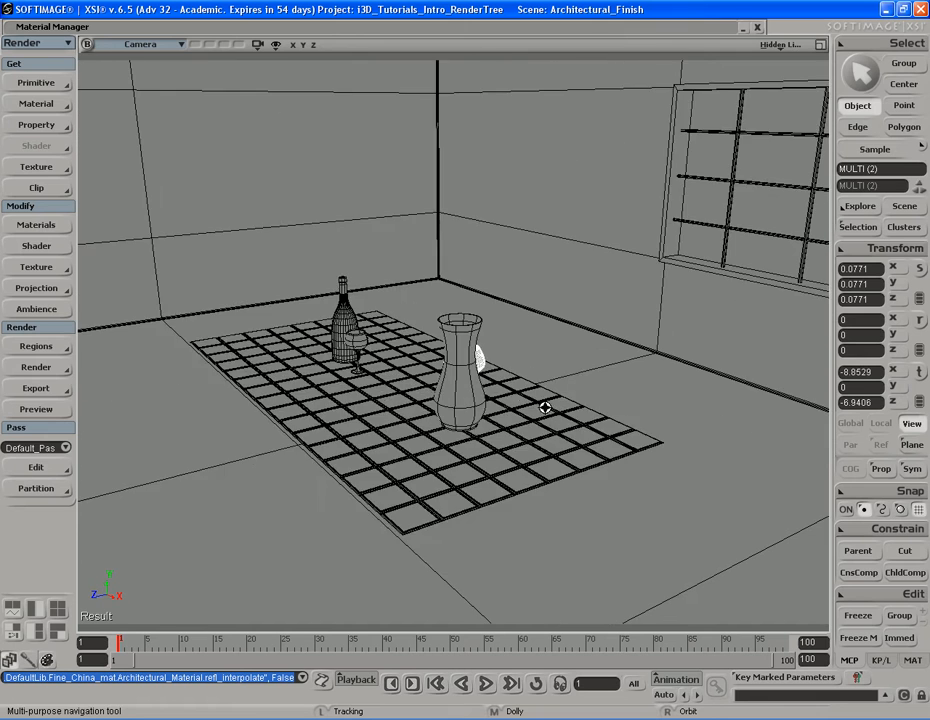
pyautogui.moveTo(582, 385); pyautogui.dragTo(577, 376)
pyautogui.press('q')
pyautogui.moveTo(156, 360); pyautogui.dragTo(446, 555)
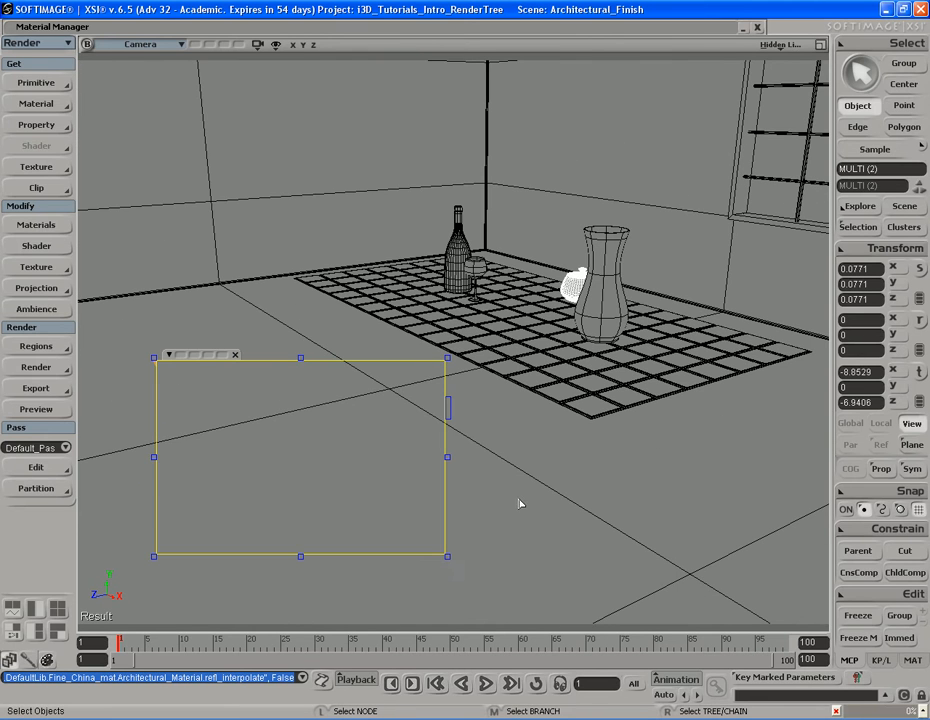
pyautogui.press('q')
pyautogui.middleClick(519, 463)
pyautogui.press('s')
pyautogui.moveTo(532, 440); pyautogui.dragTo(525, 457, button='right')
pyautogui.moveTo(526, 457); pyautogui.dragTo(522, 466)
pyautogui.press('space')
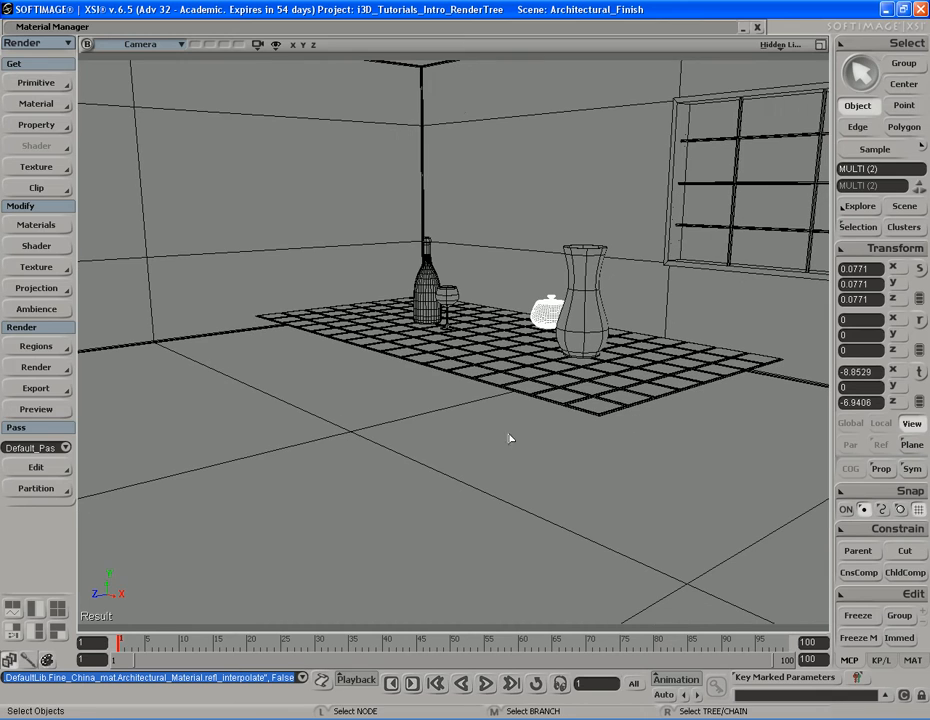
# Duplicate the Fine_China_mat material in the Material Manager
pyautogui.doubleClick(473, 30)
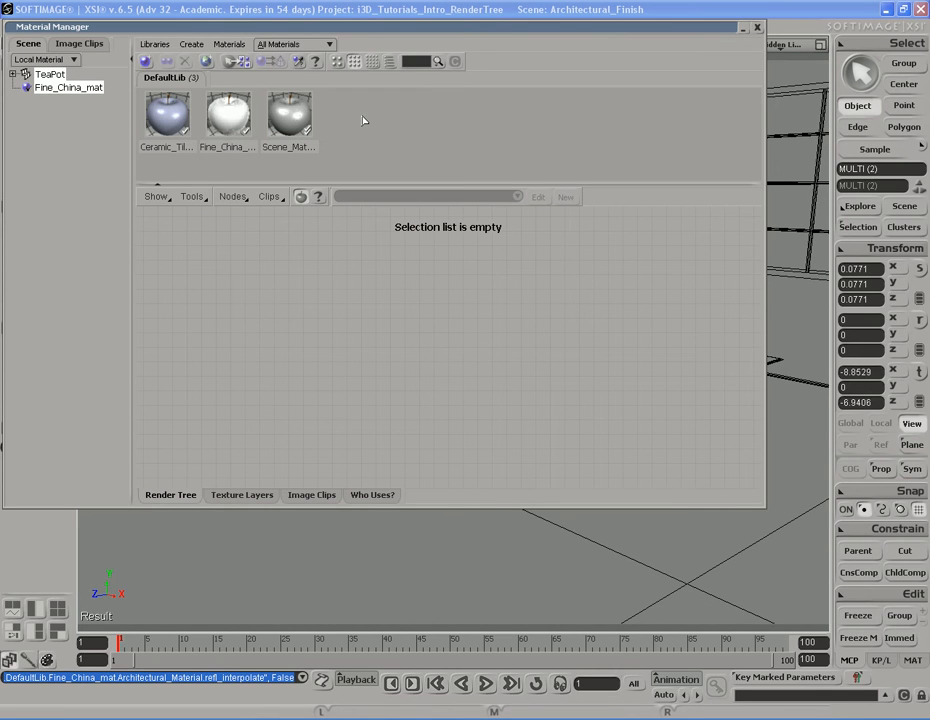
pyautogui.click(235, 124)
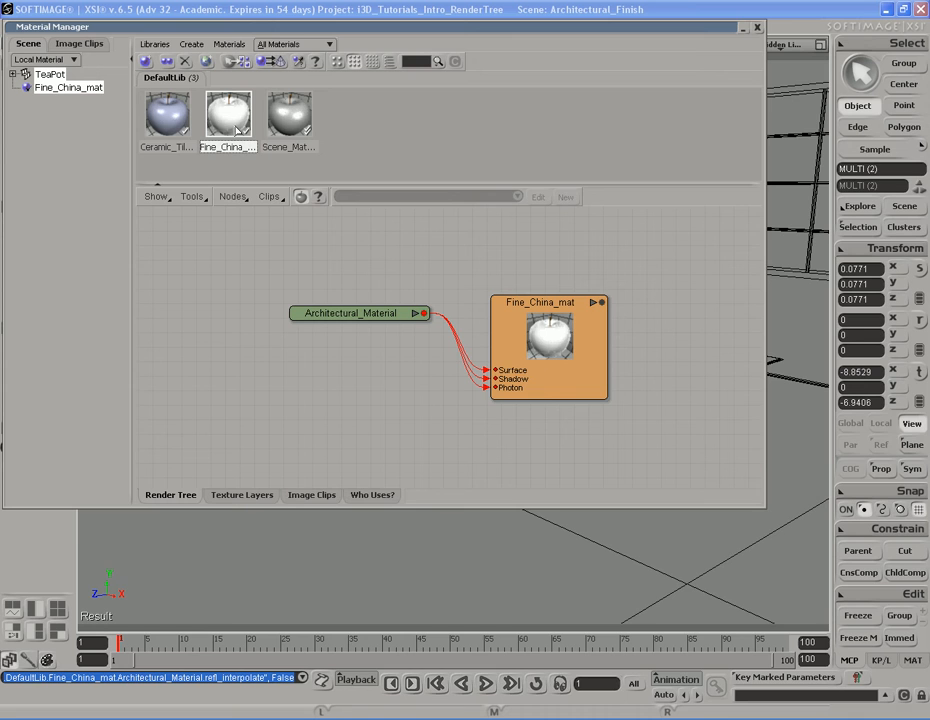
pyautogui.rightClick(237, 130)
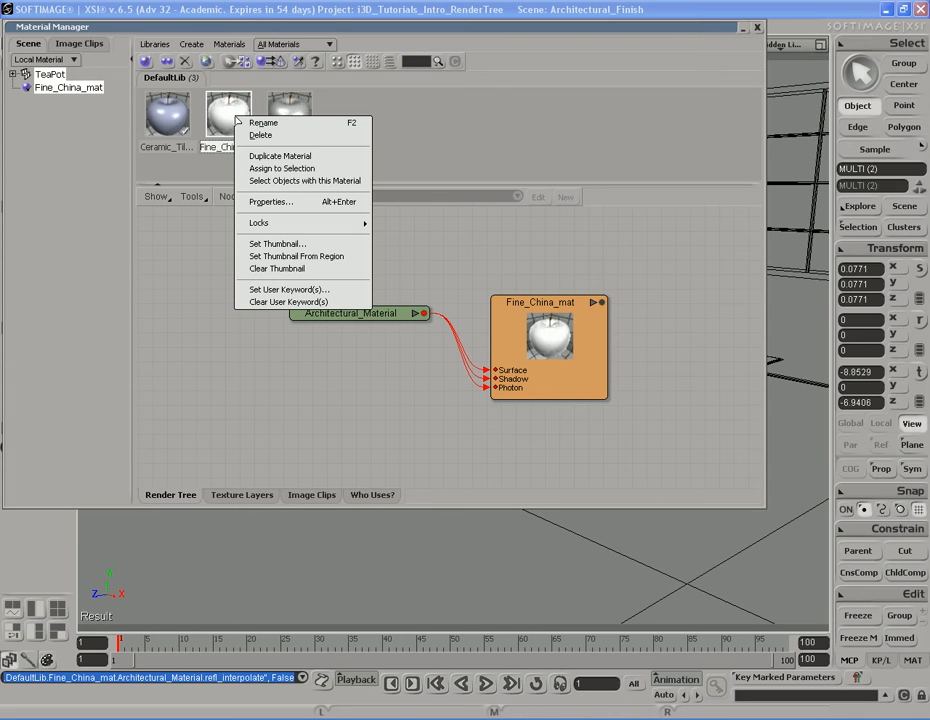
pyautogui.click(300, 157)
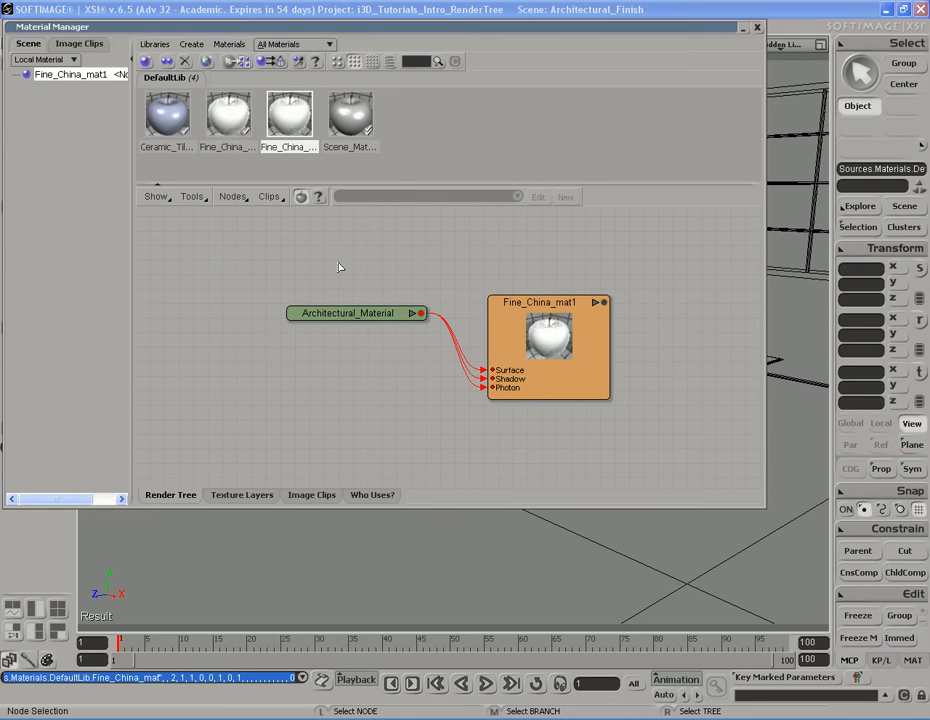
# Rename the duplicated material to Floor_mat
pyautogui.doubleClick(530, 336)
pyautogui.click(234, 150)
pyautogui.write('Floor_mat')
pyautogui.press('Return')
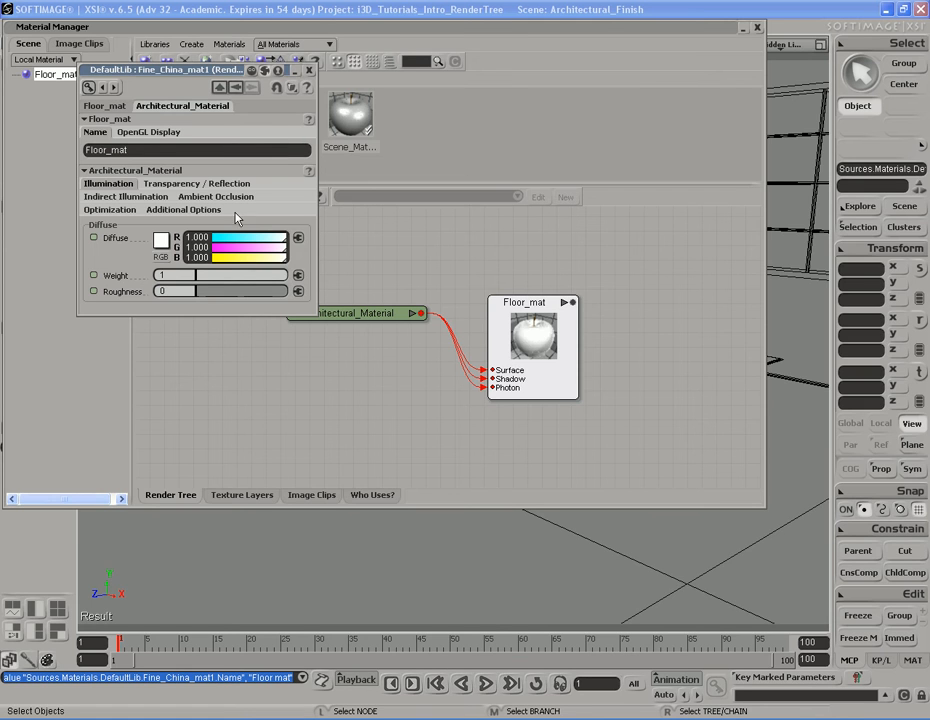
# Set the Floor_mat diffuse colour to a cream tone of about R 1.0, G 0.97, B 0.832
pyautogui.click(95, 119)
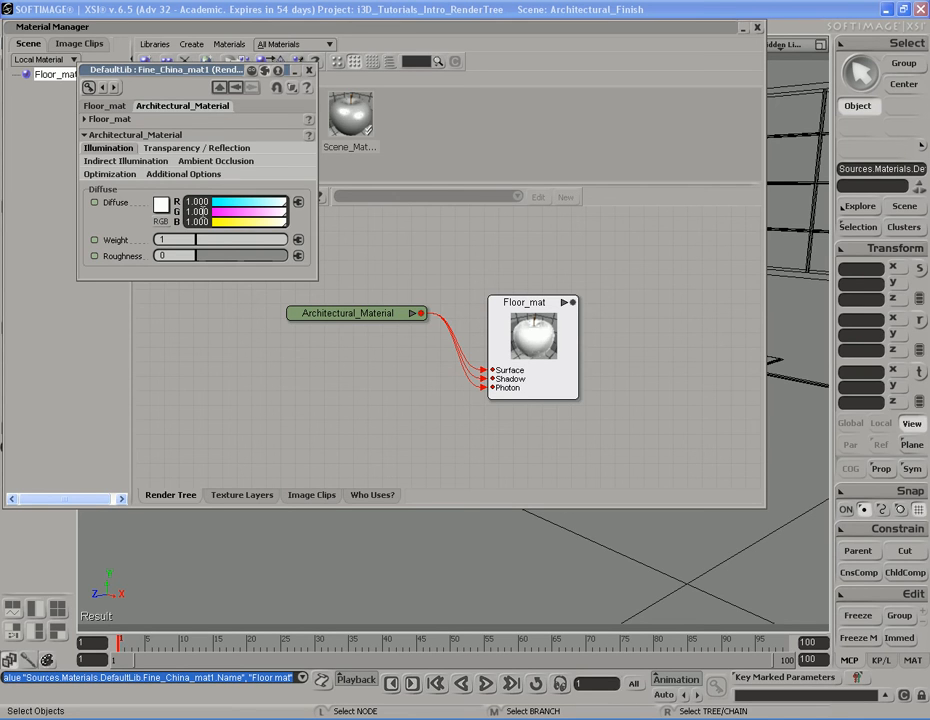
pyautogui.click(196, 211)
pyautogui.write('0.9')
pyautogui.press('Tab')
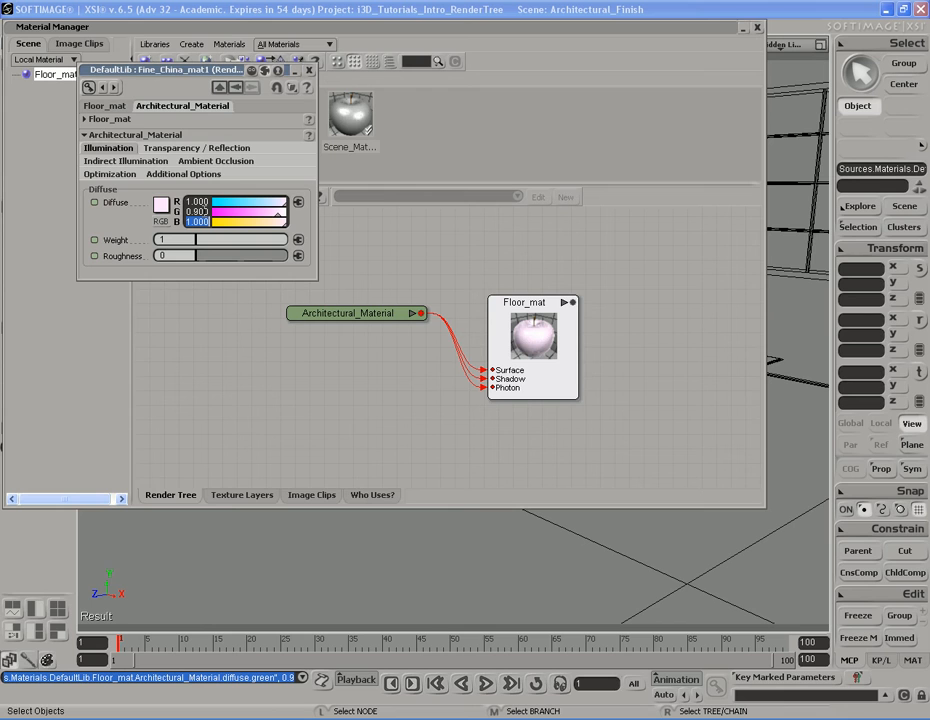
pyautogui.write('8')
pyautogui.press('Return')
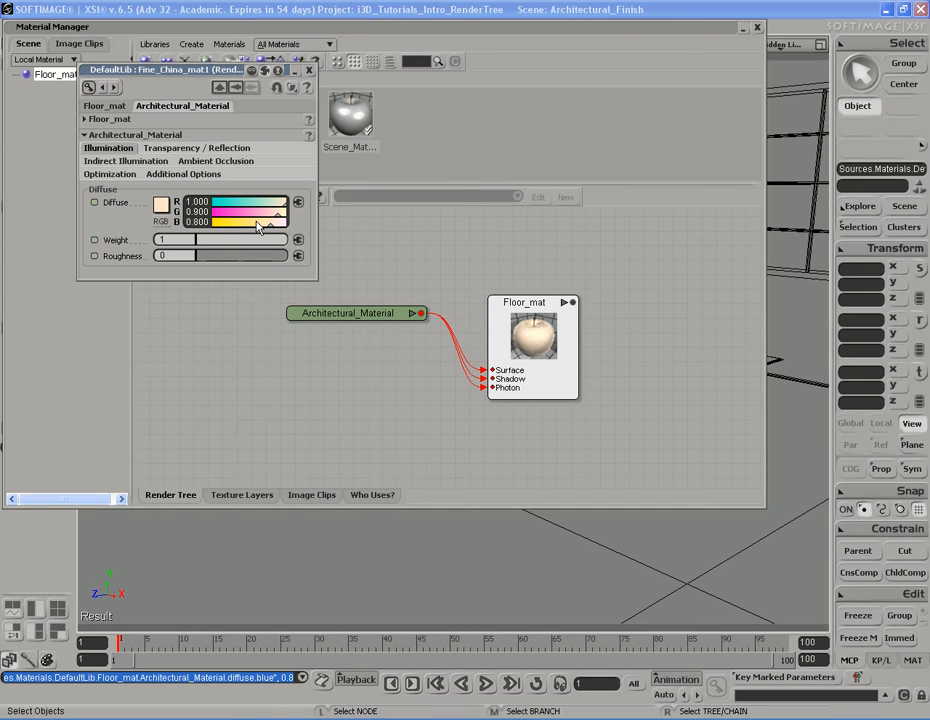
pyautogui.moveTo(270, 230); pyautogui.dragTo(279, 232)
pyautogui.moveTo(279, 231); pyautogui.dragTo(274, 231)
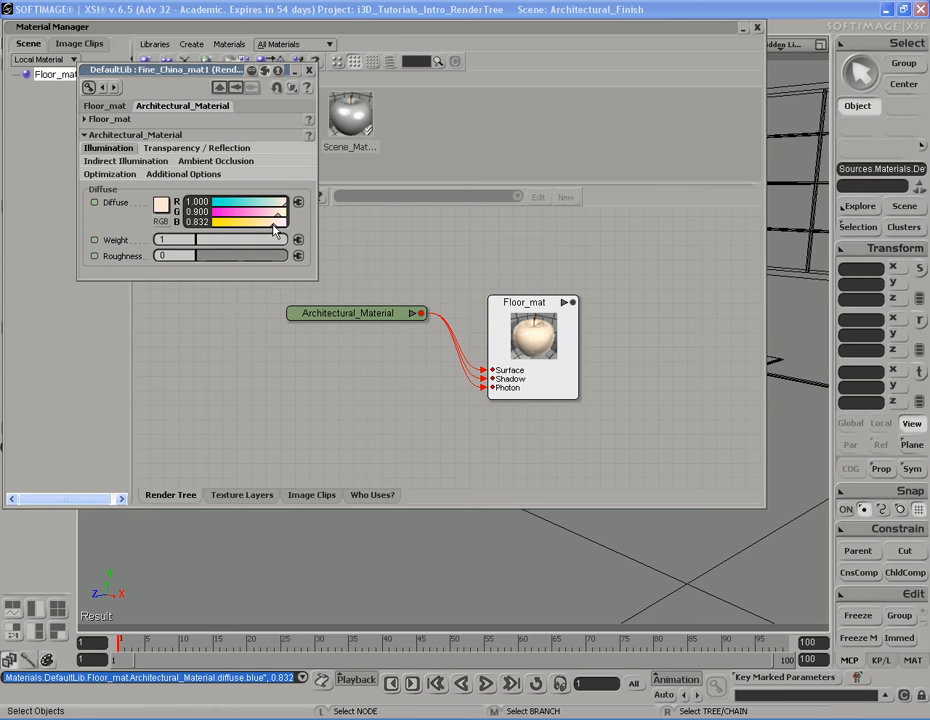
pyautogui.click(278, 215)
pyautogui.moveTo(277, 216); pyautogui.dragTo(285, 216)
# Set the diffuse weight to 0.5 and the diffuse roughness to 0.5
pyautogui.click(182, 240)
pyautogui.write('0.5')
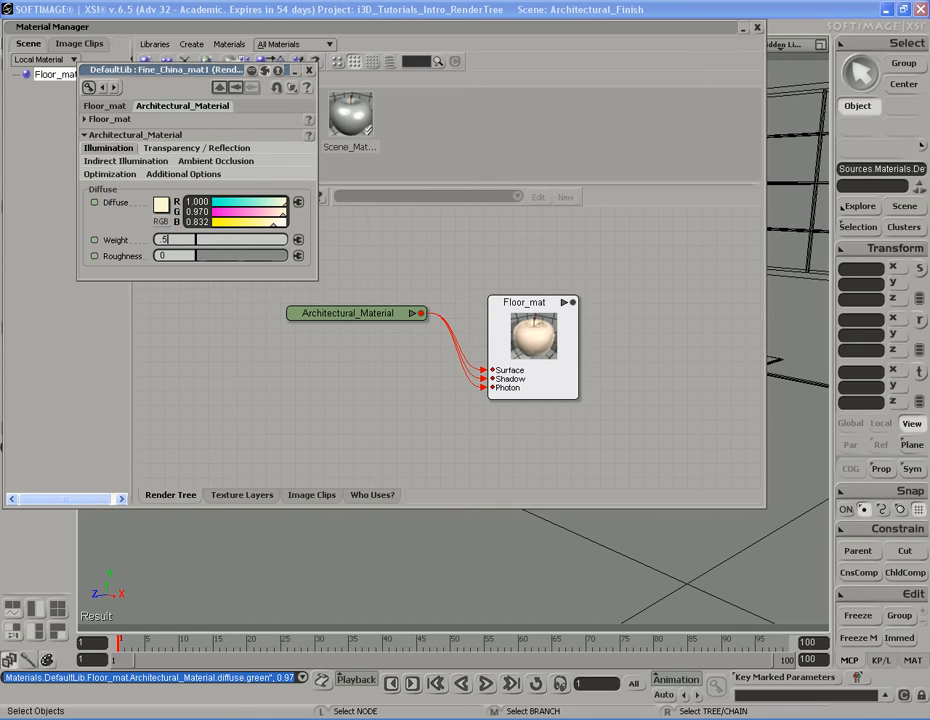
pyautogui.press('Tab')
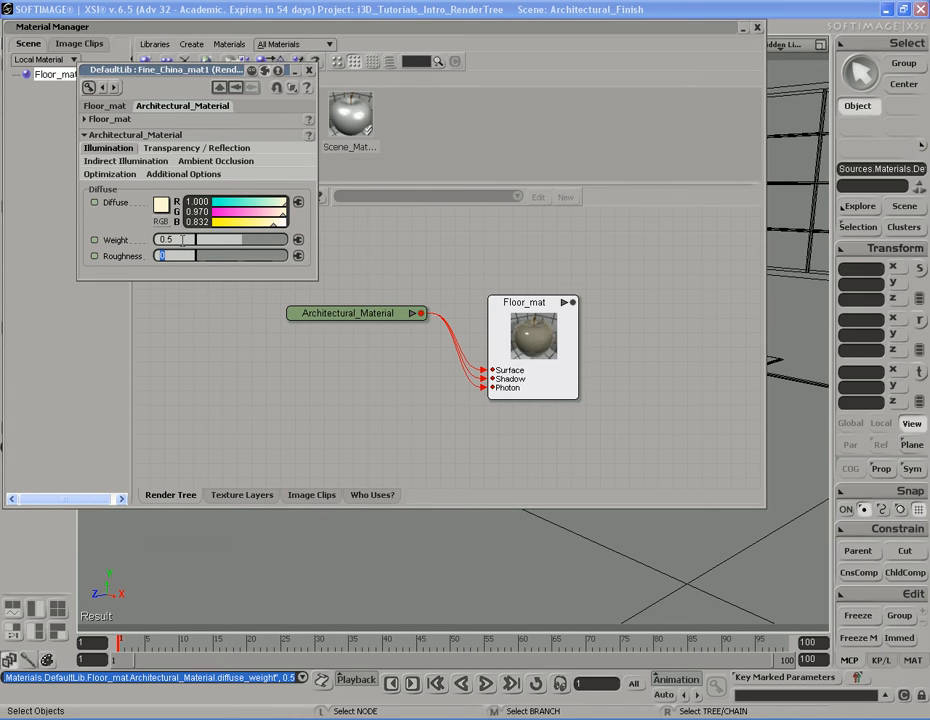
pyautogui.write('0.5')
pyautogui.press('Return')
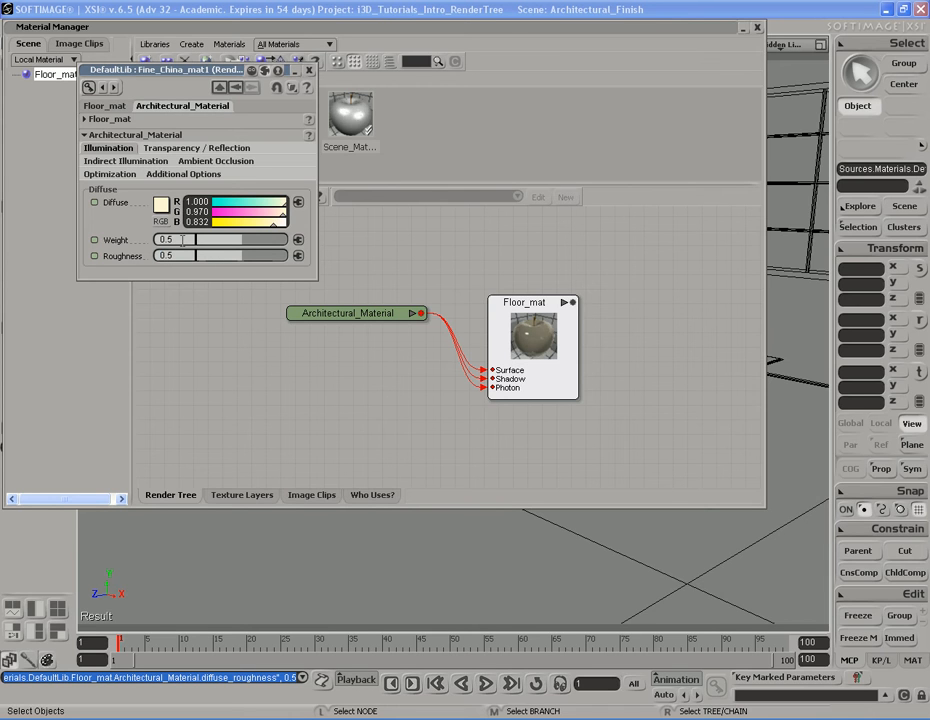
# Set the refraction index of refraction to 1.4 and the reflectivity to 0.6
pyautogui.click(212, 150)
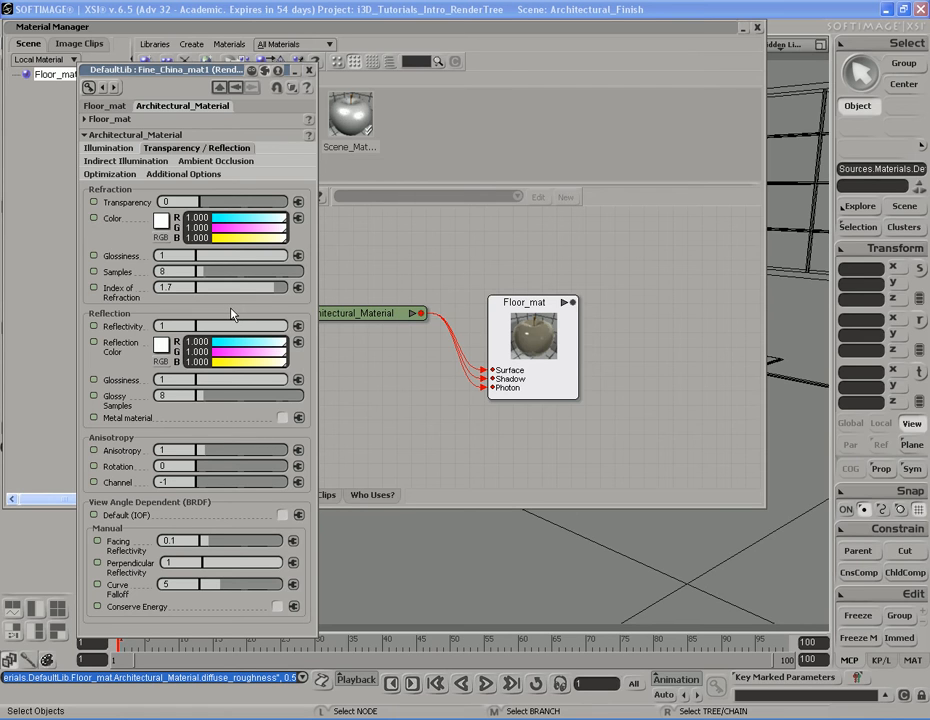
pyautogui.click(189, 290)
pyautogui.write('1.4')
pyautogui.press('Return')
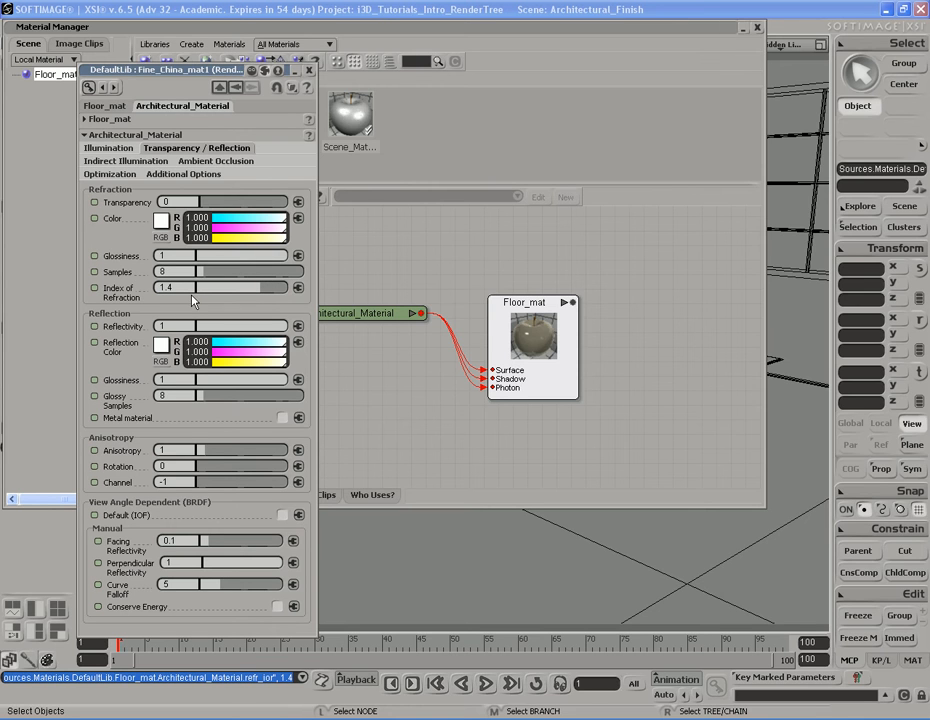
pyautogui.press('Tab')
pyautogui.write('0.6')
pyautogui.press('Return')
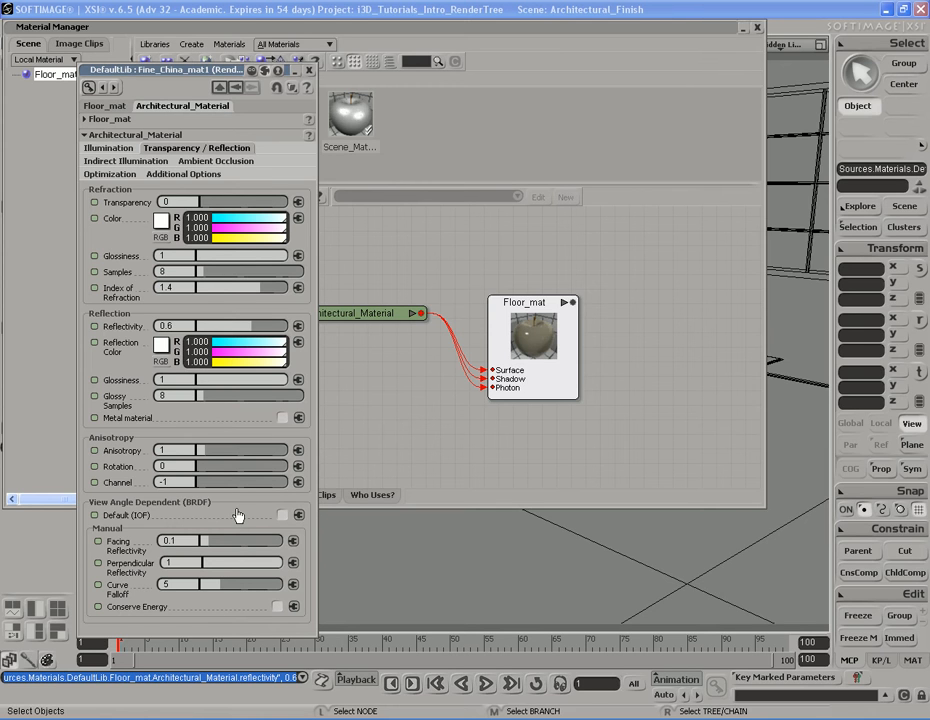
# Set facing reflectivity to 0.2 and turn on Conserve Energy
pyautogui.click(186, 541)
pyautogui.write('0.2')
pyautogui.press('Return')
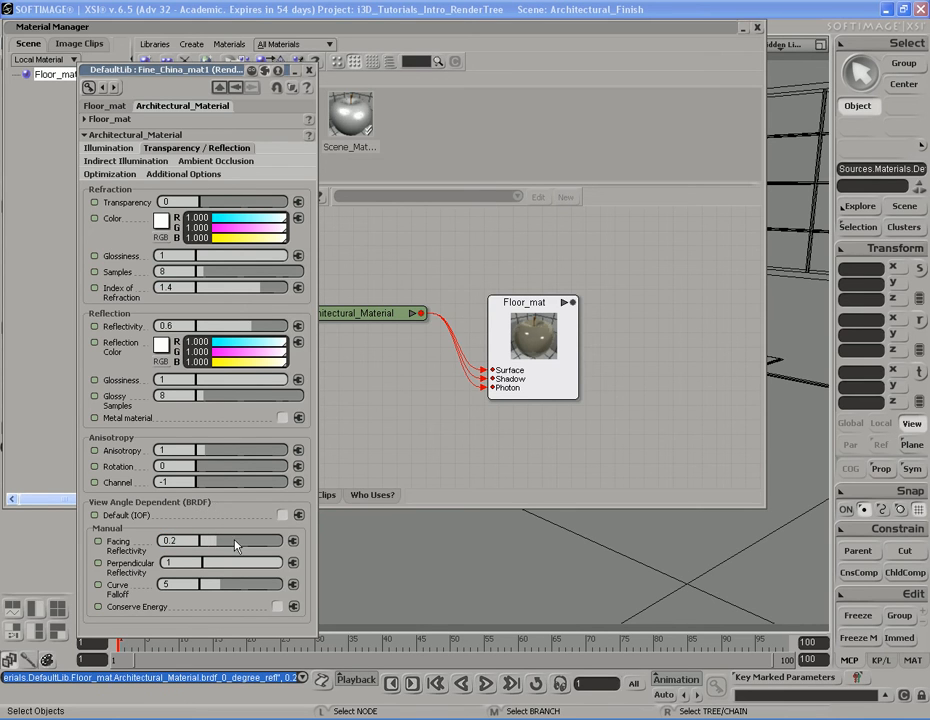
pyautogui.click(278, 607)
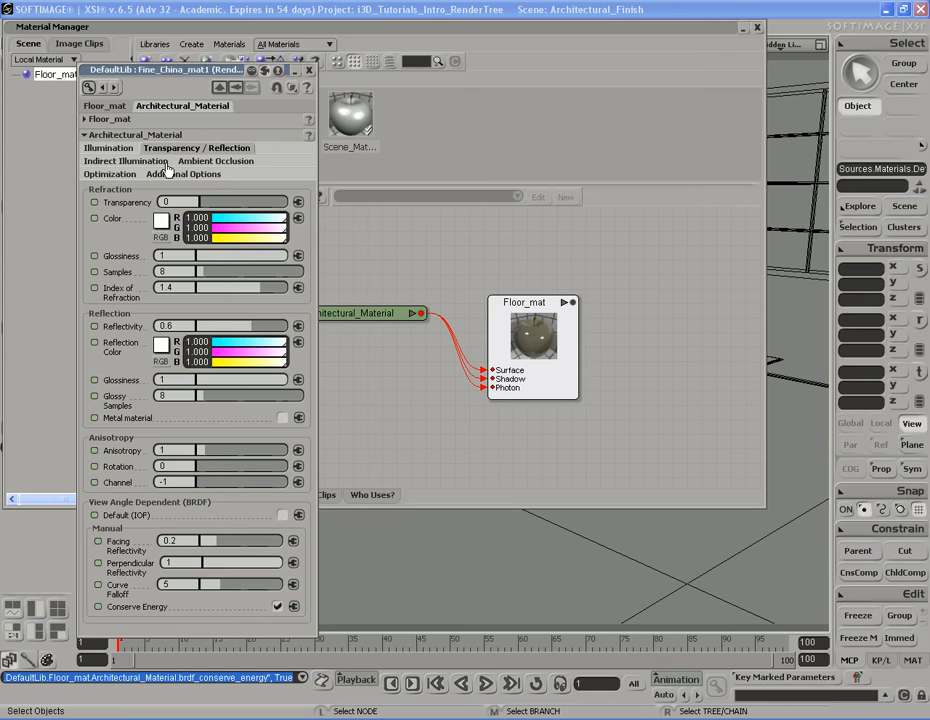
pyautogui.click(209, 163)
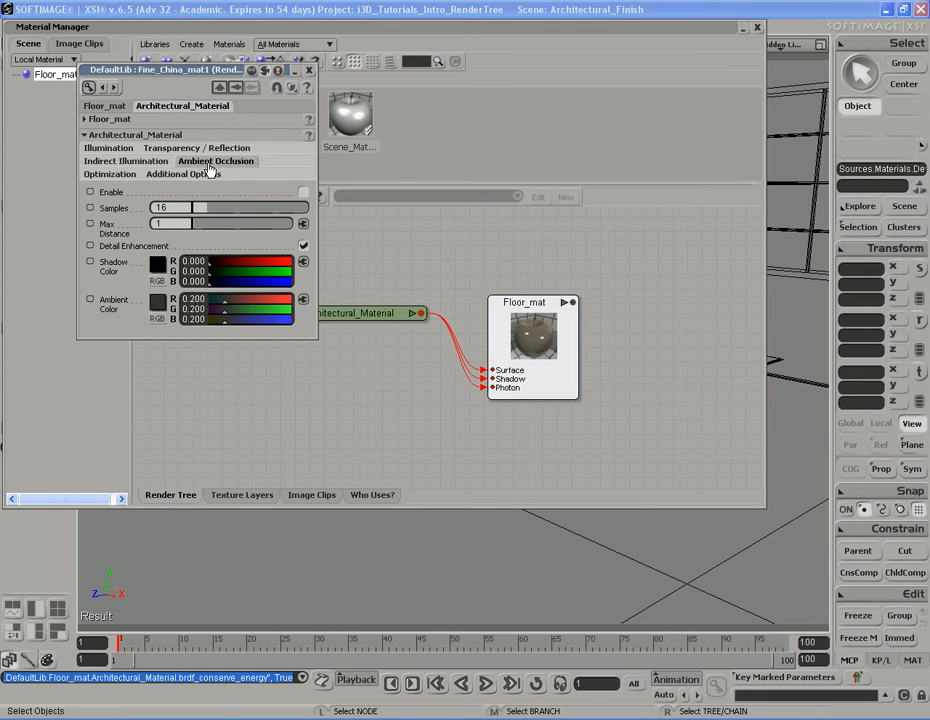
pyautogui.click(304, 192)
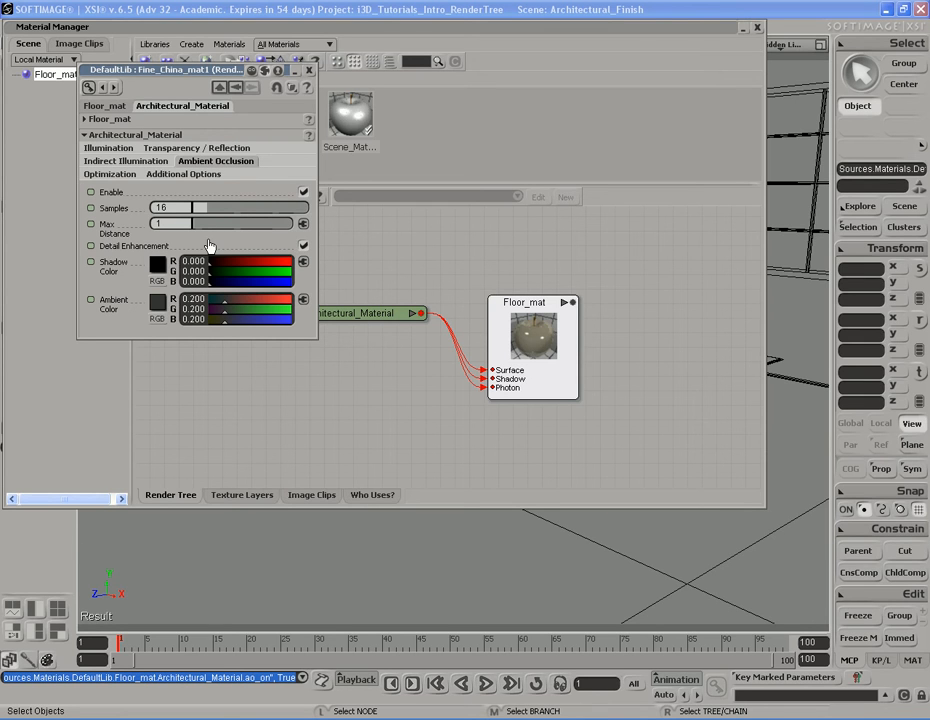
pyautogui.doubleClick(175, 225)
pyautogui.write('300')
pyautogui.press('Return')
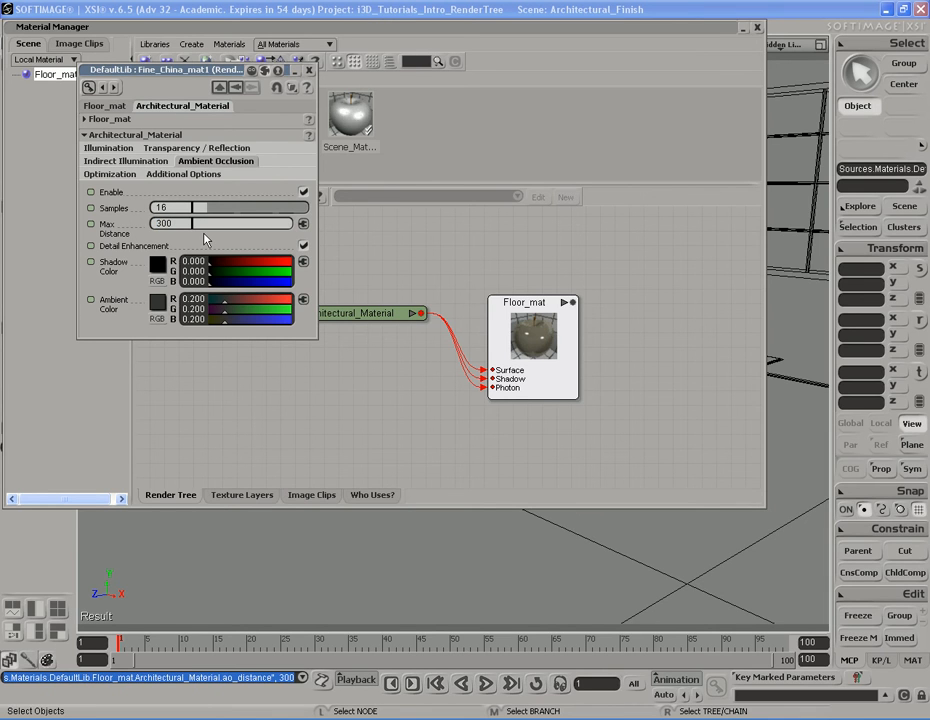
pyautogui.click(185, 224)
pyautogui.write('1')
pyautogui.press('Return')
pyautogui.click(304, 191)
# Move the property editor aside and orbit the camera to face the floor near the room corner
pyautogui.moveTo(225, 70); pyautogui.dragTo(633, 198)
pyautogui.doubleClick(586, 29)
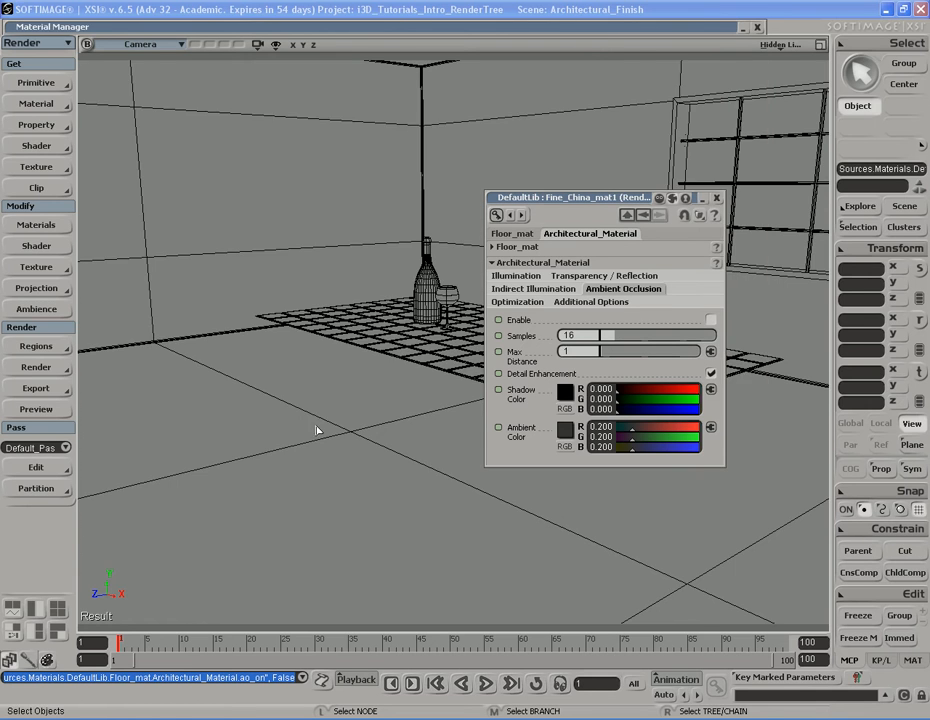
pyautogui.press('s')
pyautogui.moveTo(351, 397); pyautogui.dragTo(340, 411)
pyautogui.moveTo(340, 411)
pyautogui.mouseDown(button='right')
pyautogui.moveTo(293, 415)
pyautogui.moveTo(353, 415)
pyautogui.mouseUp(button='right')
pyautogui.press('q')
pyautogui.moveTo(394, 354)
pyautogui.mouseDown()
pyautogui.moveTo(216, 488)
pyautogui.moveTo(213, 478)
pyautogui.mouseUp()
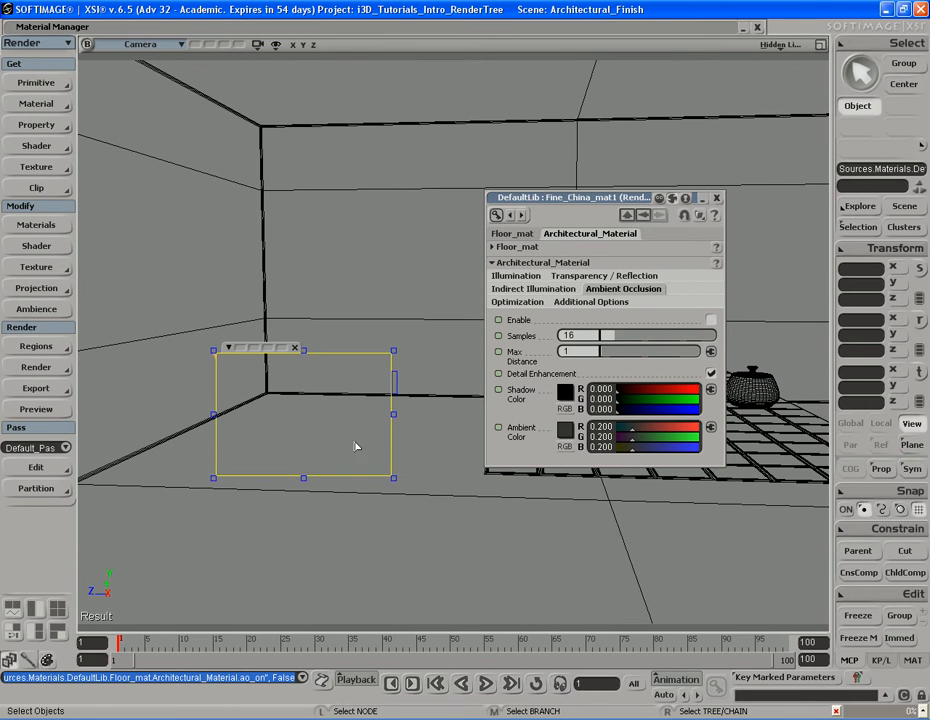
pyautogui.press('q')
pyautogui.press('s')
pyautogui.moveTo(282, 466); pyautogui.dragTo(360, 462, button='middle')
pyautogui.moveTo(360, 462)
pyautogui.mouseDown(button='right')
pyautogui.moveTo(367, 446)
pyautogui.moveTo(367, 457)
pyautogui.mouseUp(button='right')
pyautogui.press('space')
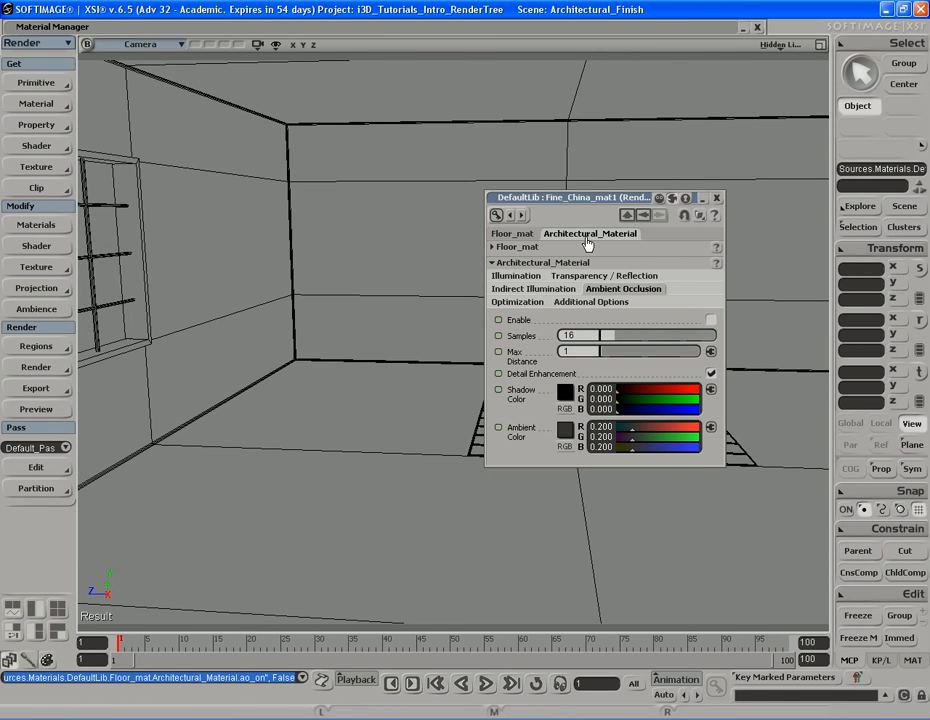
# Select the floor and assign the Floor_mat material to it
pyautogui.doubleClick(363, 25)
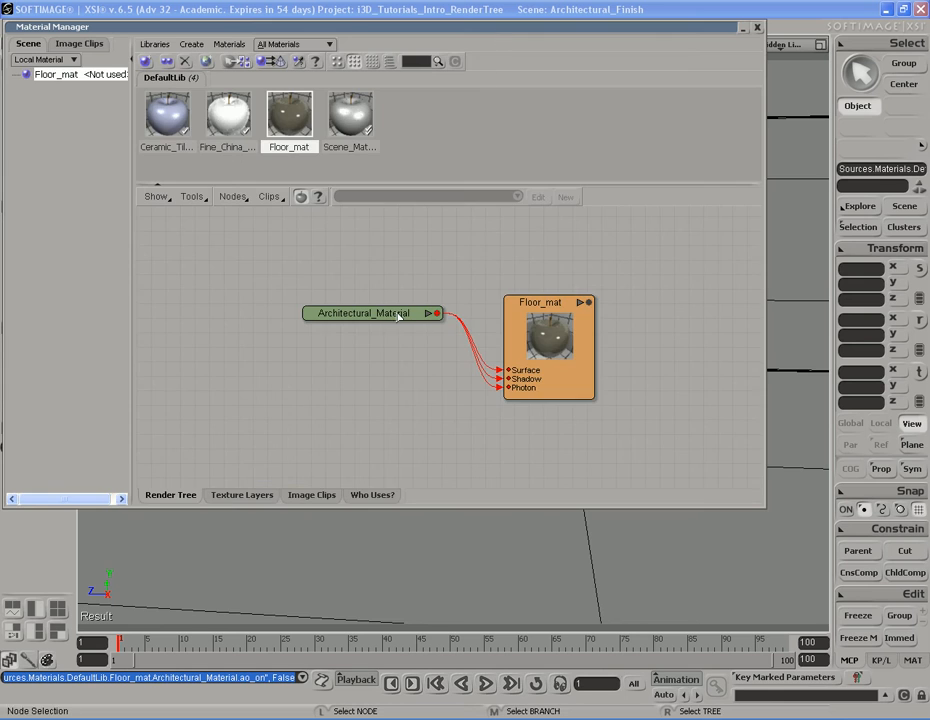
pyautogui.click(406, 560)
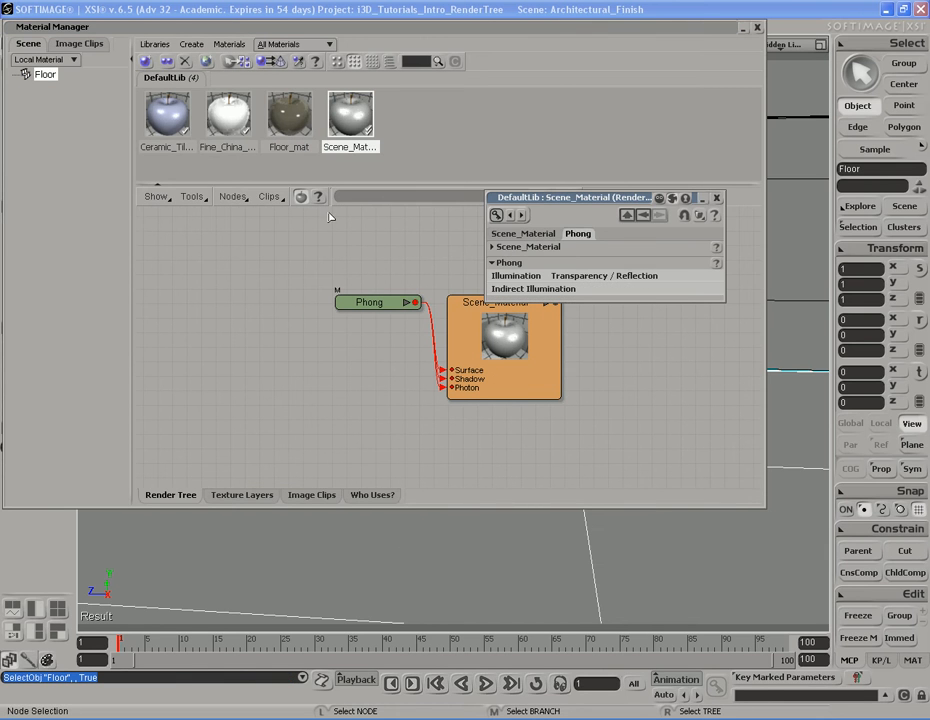
pyautogui.click(716, 197)
pyautogui.rightClick(288, 113)
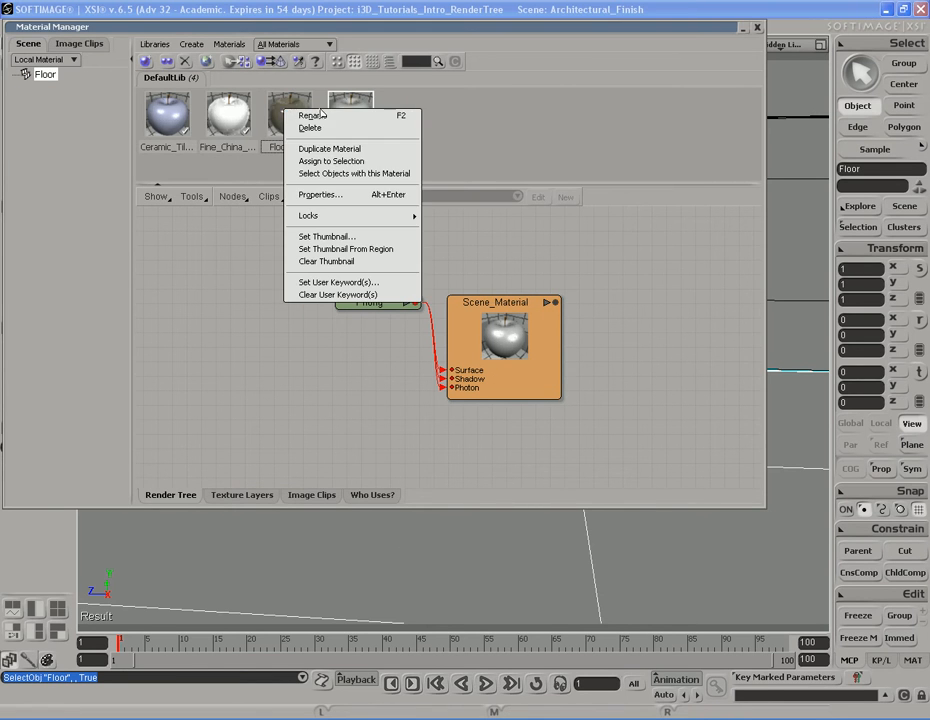
pyautogui.click(331, 161)
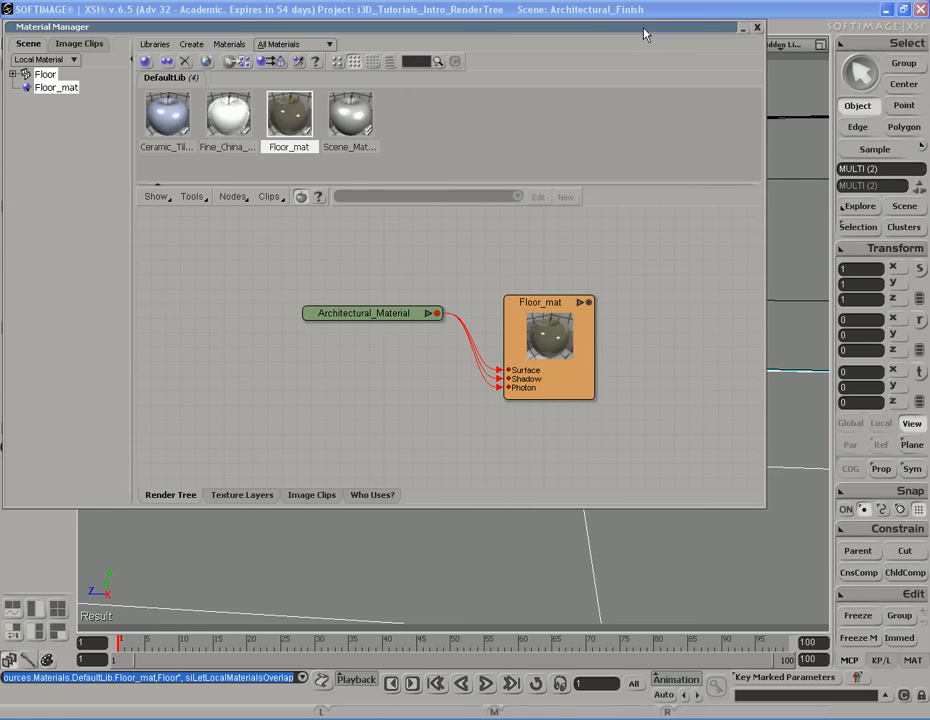
# Draw a render region over the floor to preview Floor_mat
pyautogui.doubleClick(644, 29)
pyautogui.click(330, 426)
pyautogui.moveTo(225, 310); pyautogui.dragTo(419, 461)
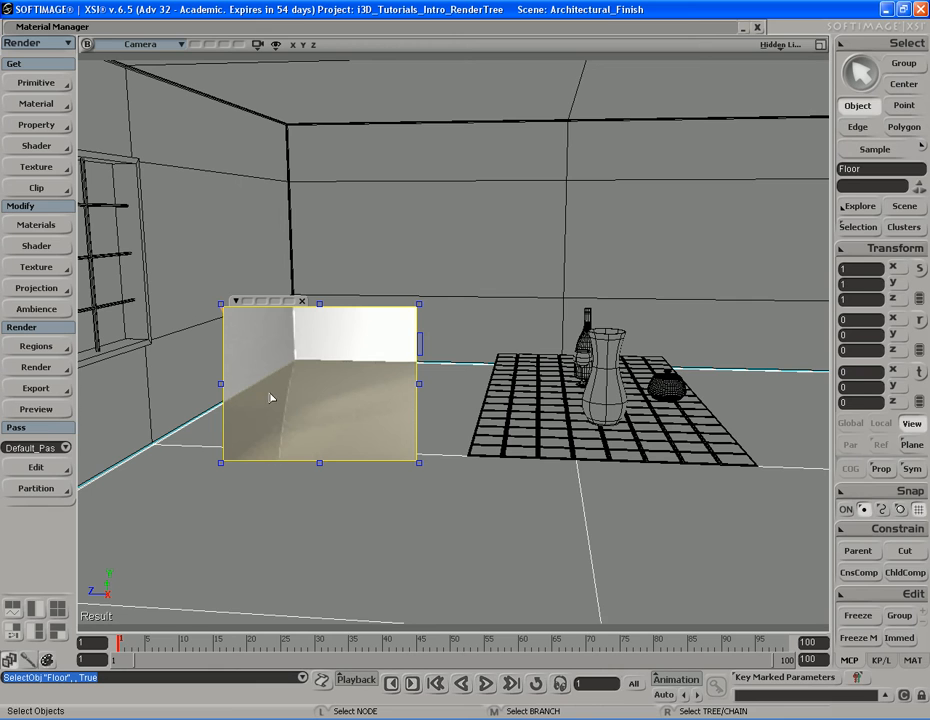
# Enable ambient occlusion in the Floor_mat material
pyautogui.click(55, 244)
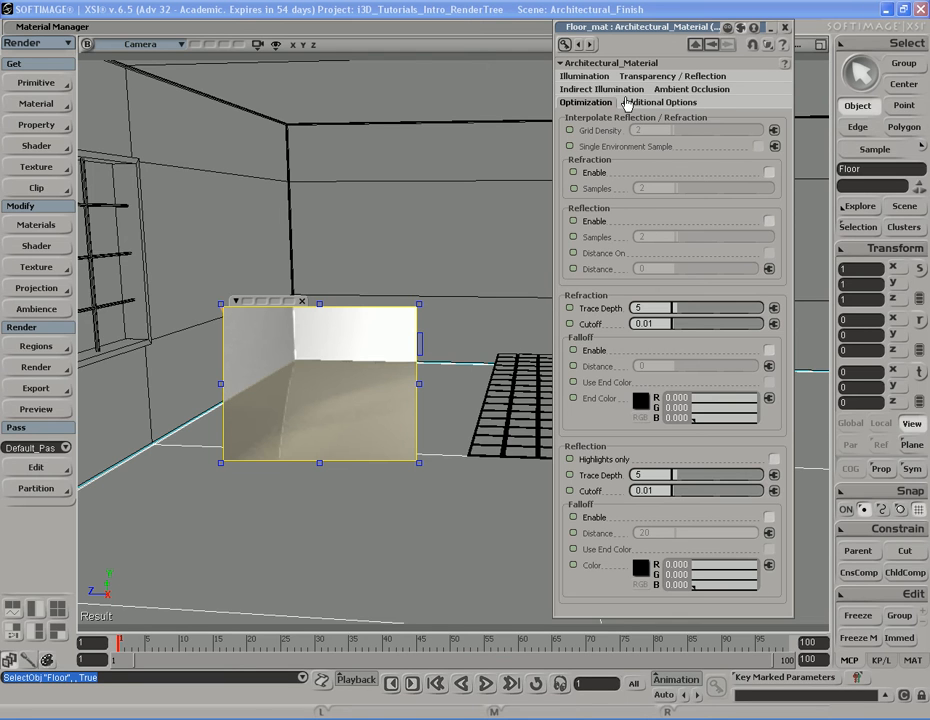
pyautogui.click(692, 89)
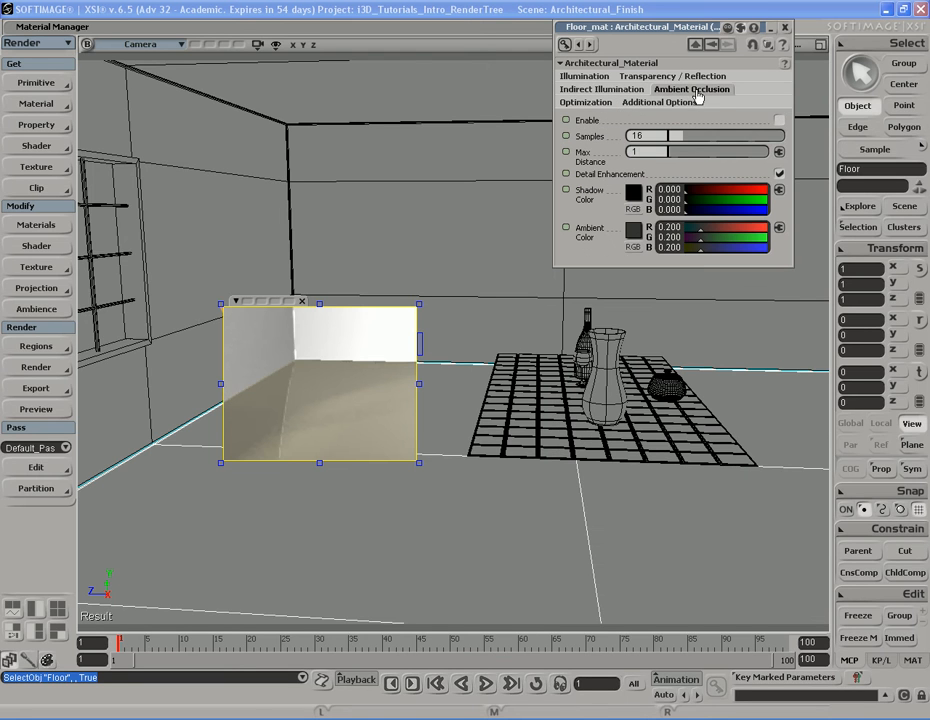
pyautogui.click(779, 120)
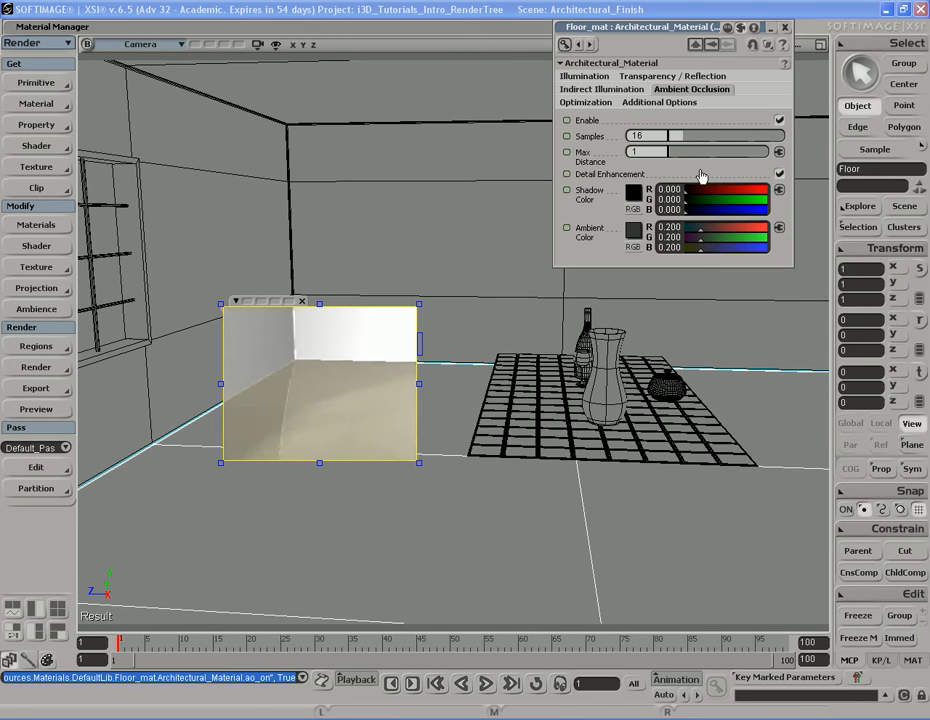
# Set Floor_mat's ambient occlusion Max Distance to 300
pyautogui.doubleClick(656, 152)
pyautogui.write('300')
pyautogui.press('Return')
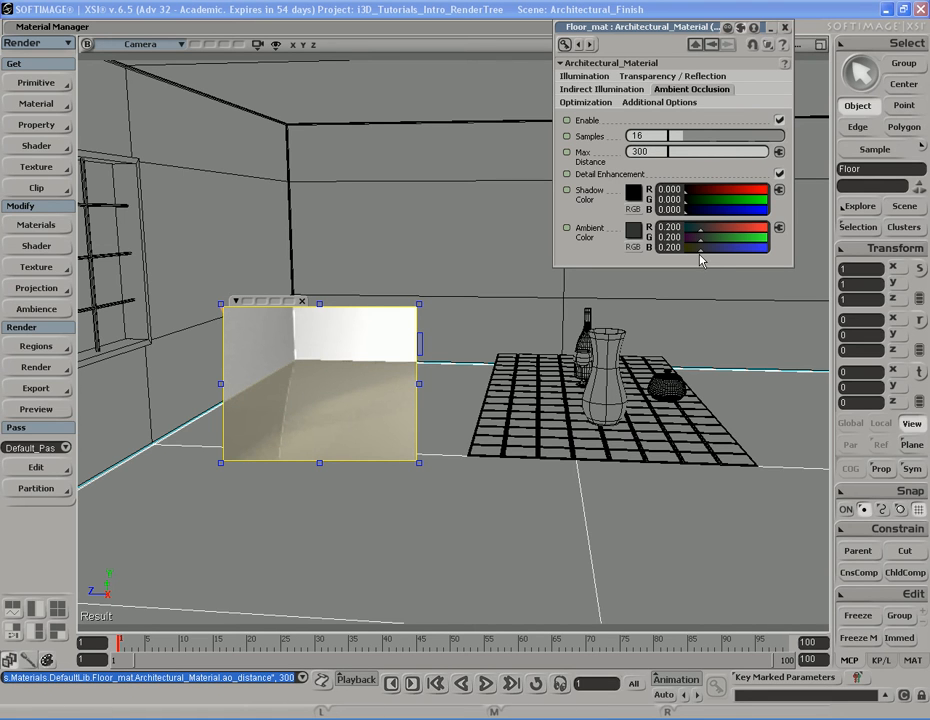
# Set the ambient occlusion Ambient Color to white
pyautogui.click(633, 230)
pyautogui.moveTo(730, 290); pyautogui.dragTo(731, 244)
pyautogui.click(717, 413)
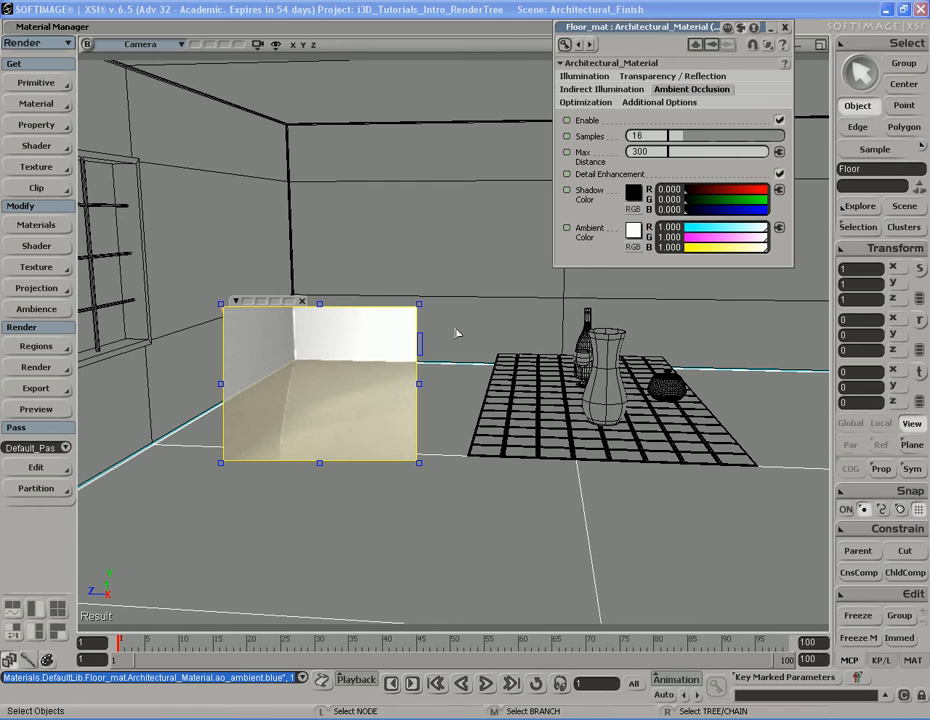
# Redraw a render region over the floor at the corner near the window wall
pyautogui.press('q')
pyautogui.press('s')
pyautogui.moveTo(457, 346); pyautogui.dragTo(461, 380, button='right')
pyautogui.press('q')
pyautogui.moveTo(405, 323); pyautogui.dragTo(590, 453)
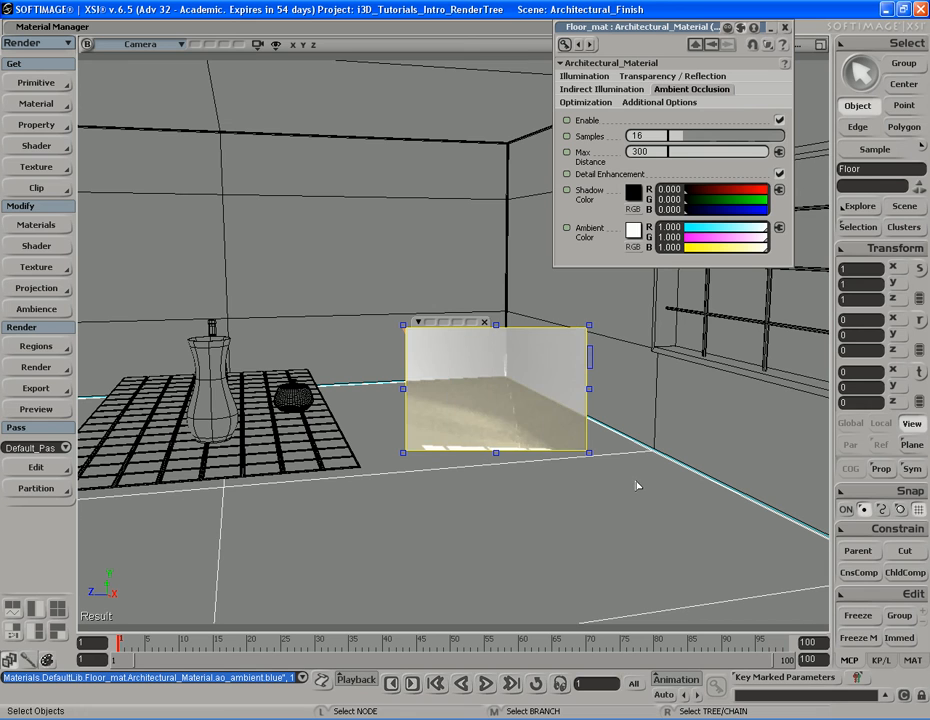
pyautogui.press('q')
pyautogui.middleClick(667, 455)
pyautogui.press('s')
pyautogui.moveTo(667, 455); pyautogui.dragTo(486, 390, button='right')
pyautogui.press('q')
pyautogui.moveTo(407, 303); pyautogui.dragTo(644, 499)
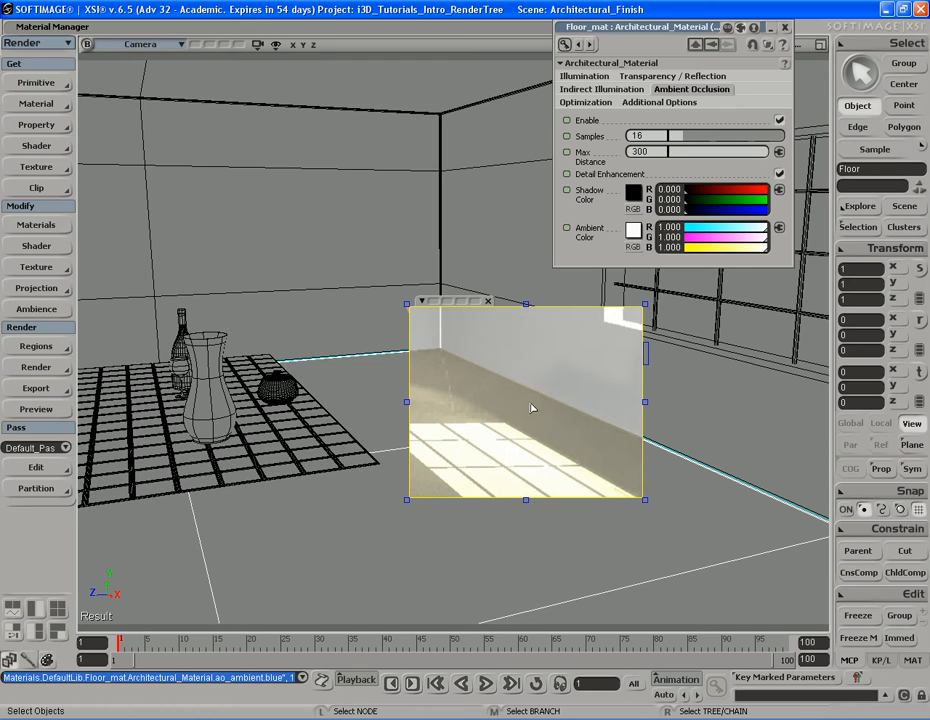
# Toggle ambient occlusion off and back on to compare, and set its Samples to 32
pyautogui.click(781, 121)
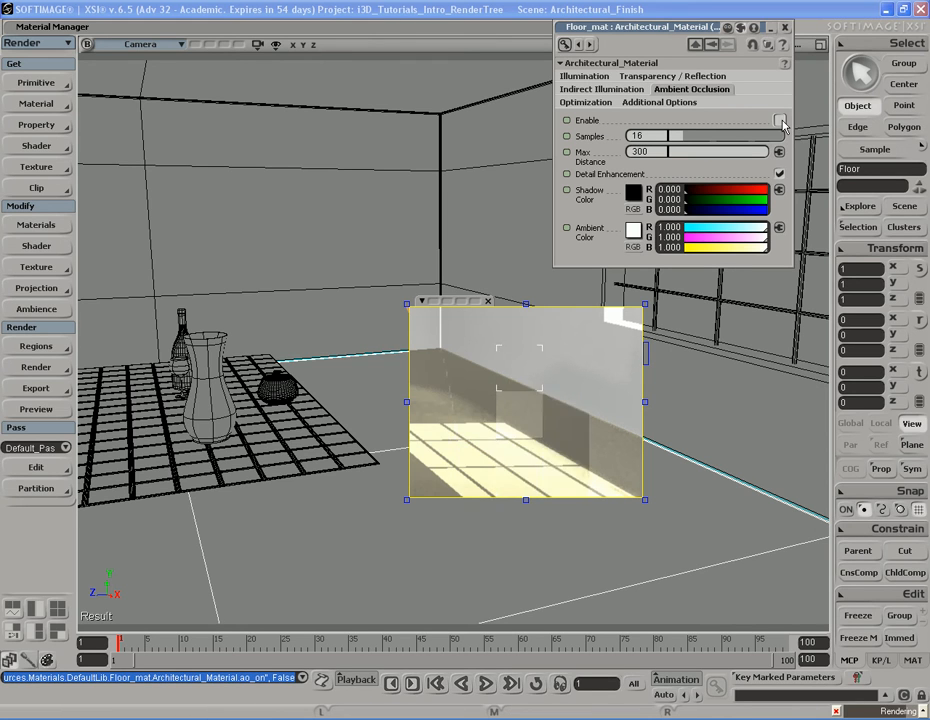
pyautogui.click(781, 121)
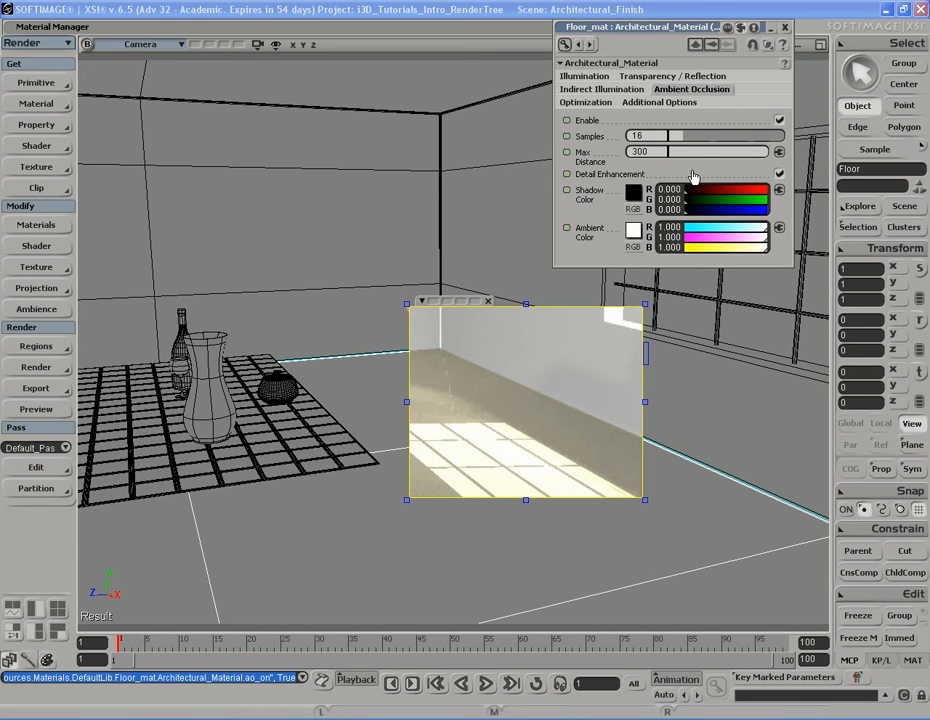
pyautogui.click(640, 135)
pyautogui.write('32')
pyautogui.press('Return')
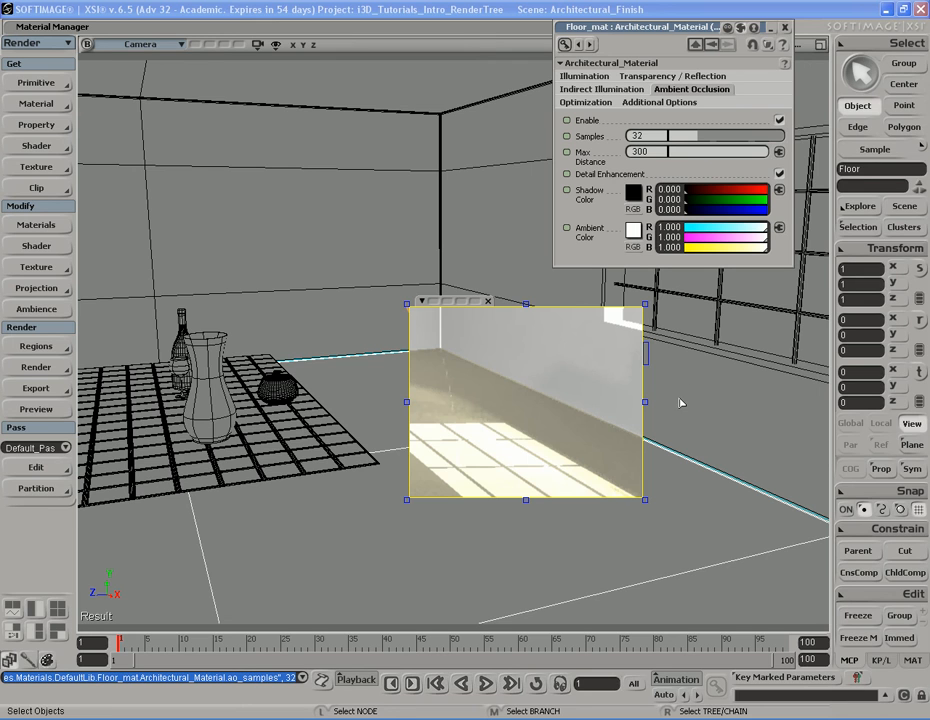
# Enable interpolated reflection with Distance On and turn on reflection falloff in Floor_mat's optimization settings
pyautogui.press('q')
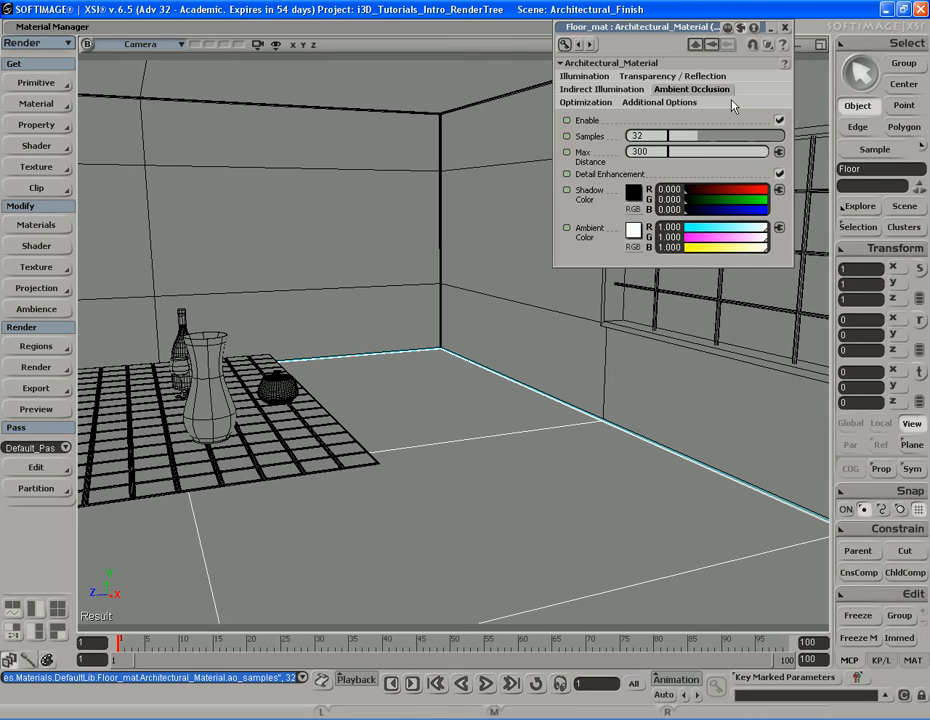
pyautogui.click(586, 102)
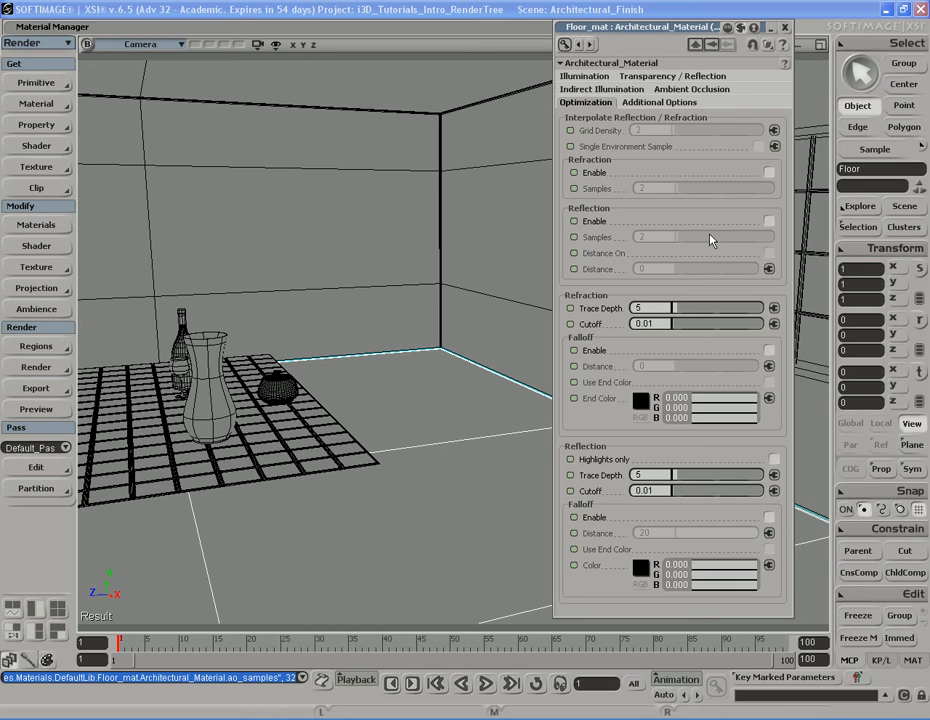
pyautogui.click(769, 221)
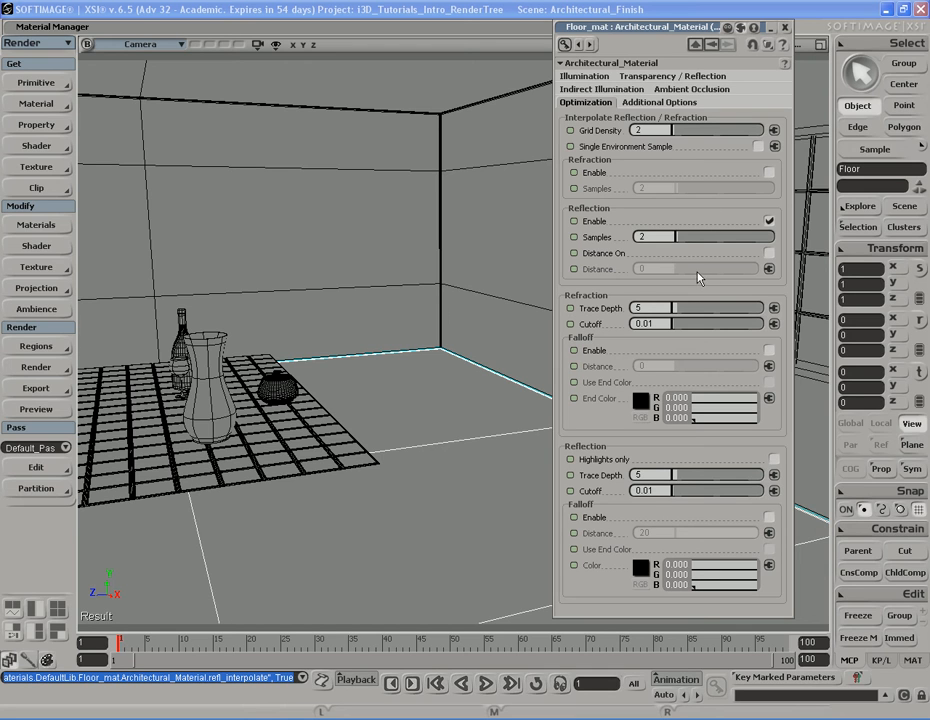
pyautogui.click(769, 254)
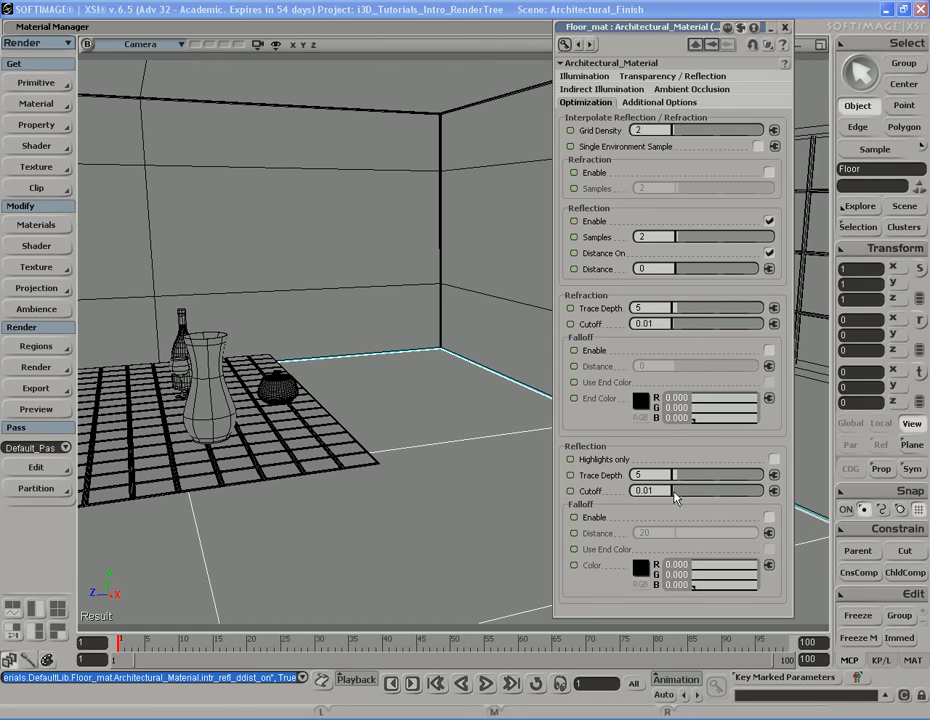
pyautogui.click(769, 518)
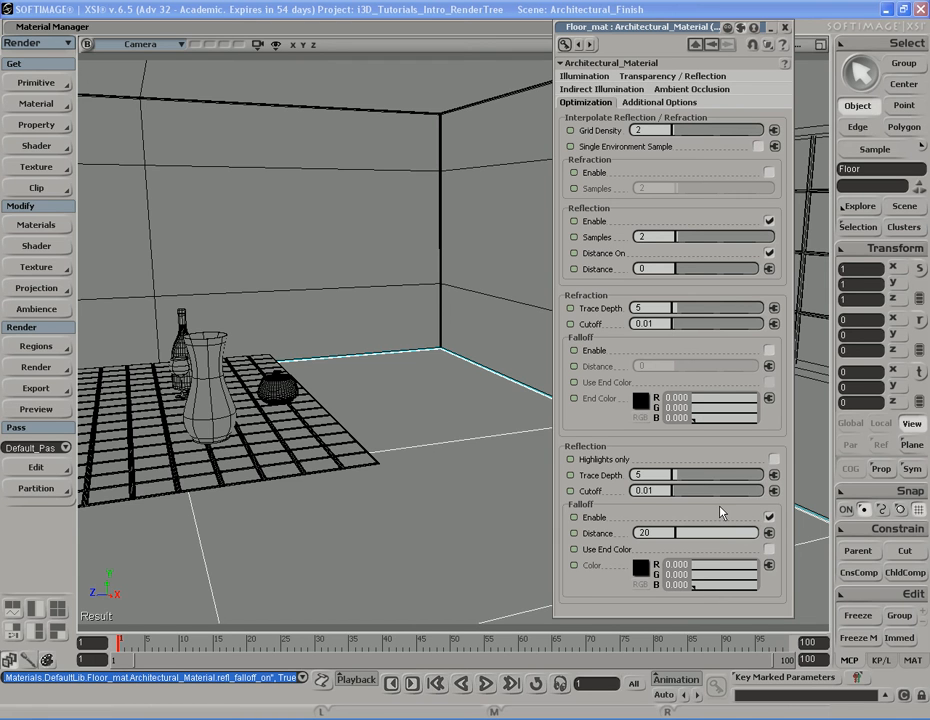
# Render a preview of the floor in front of the window wall
pyautogui.press('s')
pyautogui.moveTo(411, 506); pyautogui.dragTo(453, 521, button='middle')
pyautogui.moveTo(453, 521); pyautogui.dragTo(398, 472, button='right')
pyautogui.moveTo(398, 472); pyautogui.dragTo(392, 475)
pyautogui.moveTo(392, 475); pyautogui.dragTo(421, 482, button='right')
pyautogui.hotkey('shift', 'r')
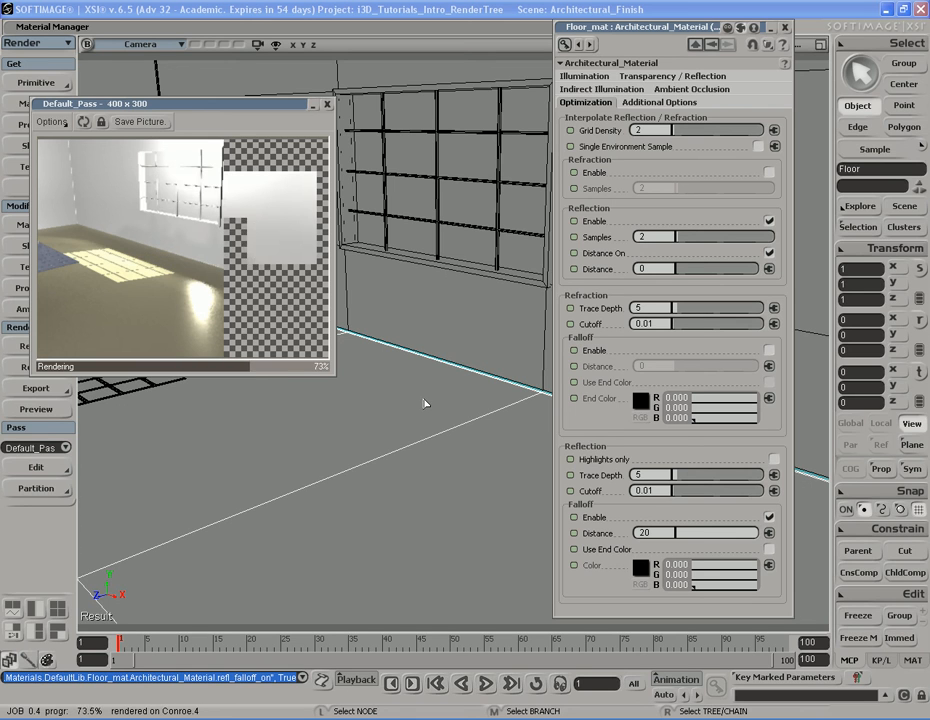
# Set the reflection falloff Distance to 150
pyautogui.click(668, 533)
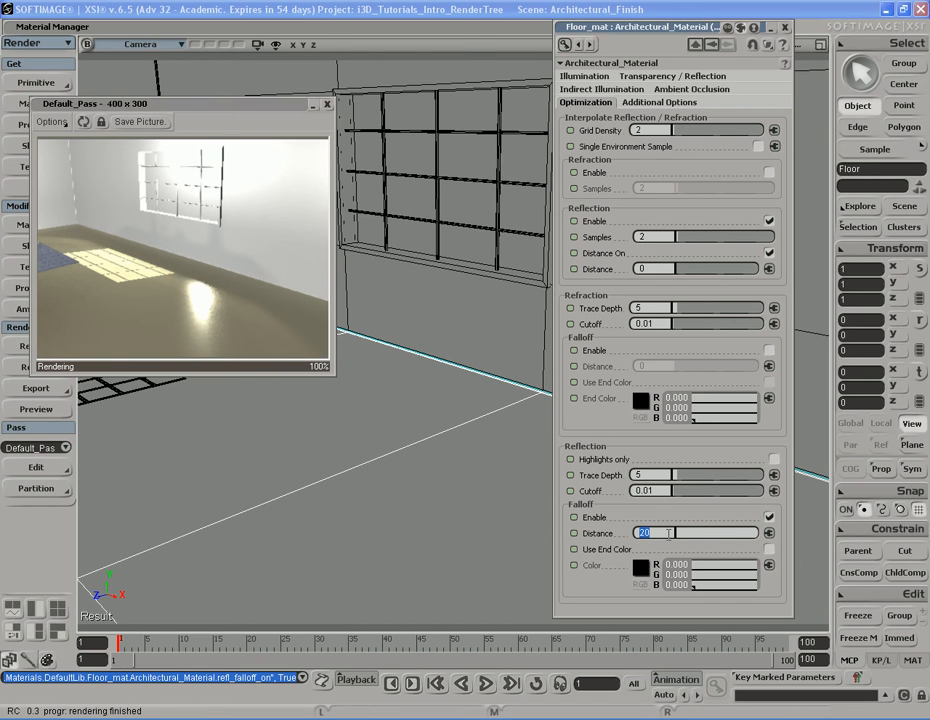
pyautogui.write('15')
pyautogui.press('Return')
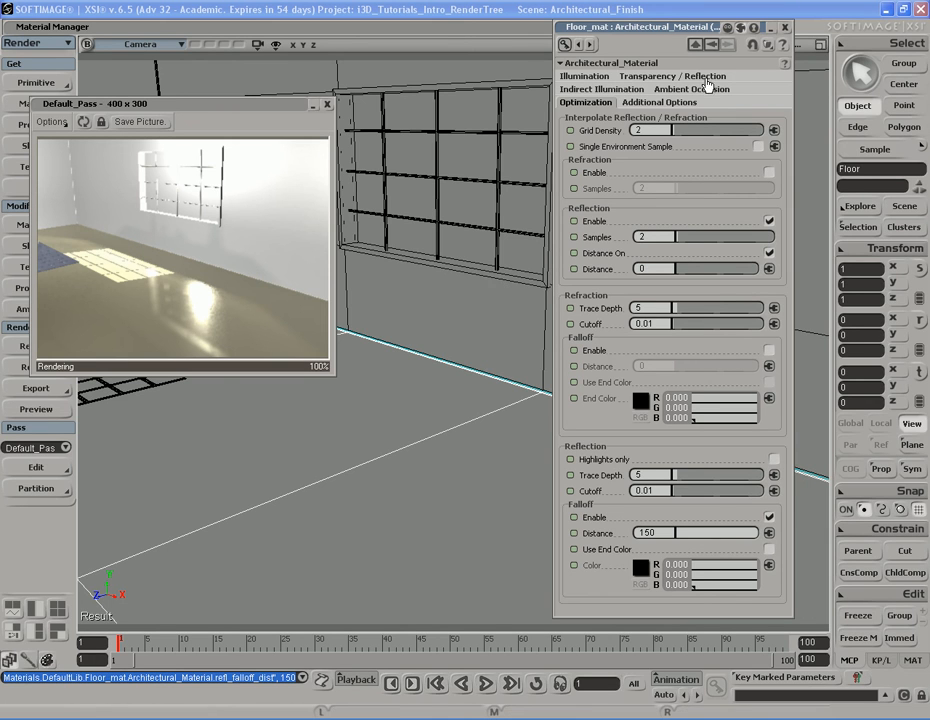
# Review Floor_mat's additional options and close its property editor and the render preview
pyautogui.click(680, 104)
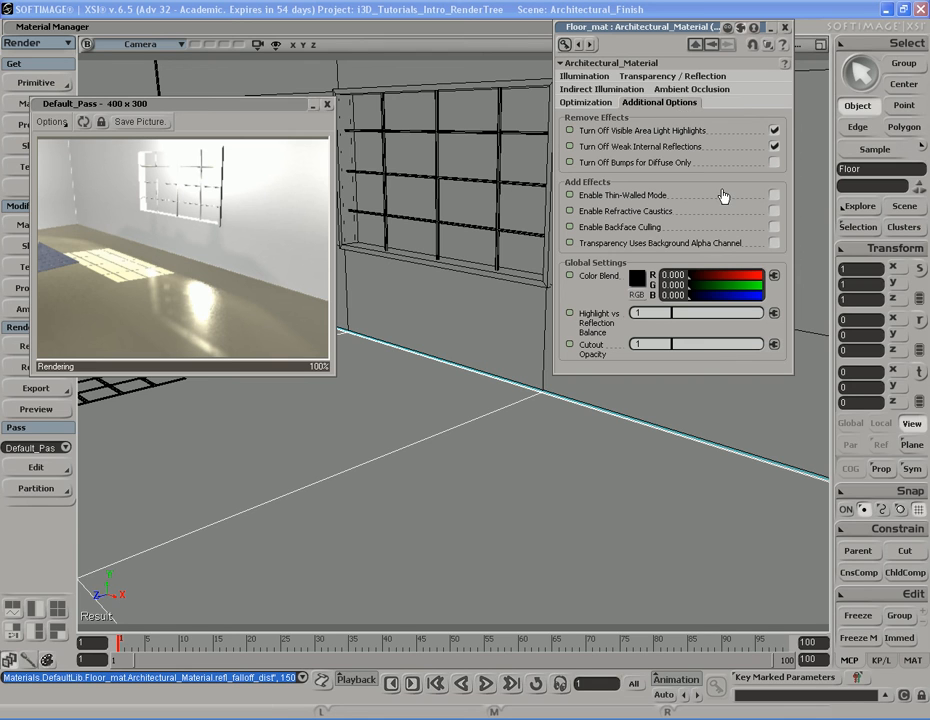
pyautogui.click(785, 27)
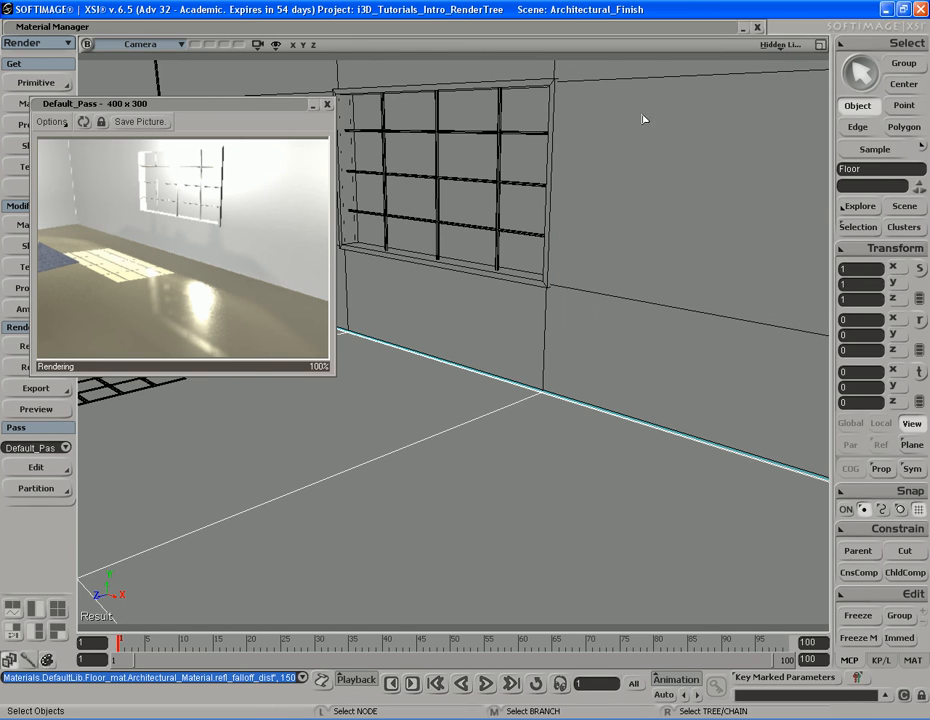
pyautogui.click(326, 104)
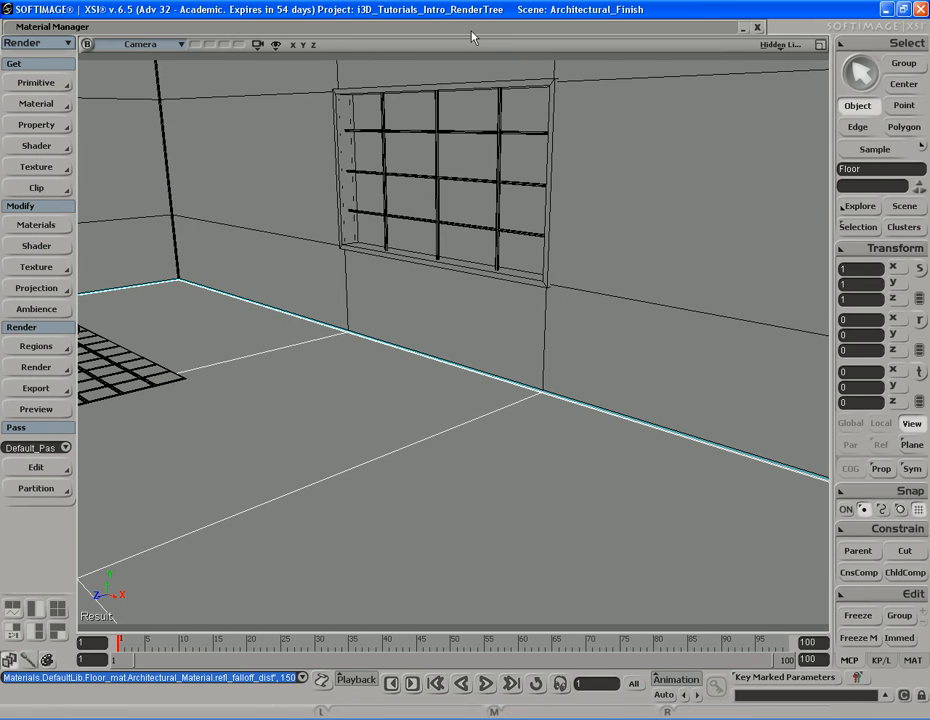
# Open the Material Manager and duplicate the Fine_China_mat material
pyautogui.doubleClick(342, 25)
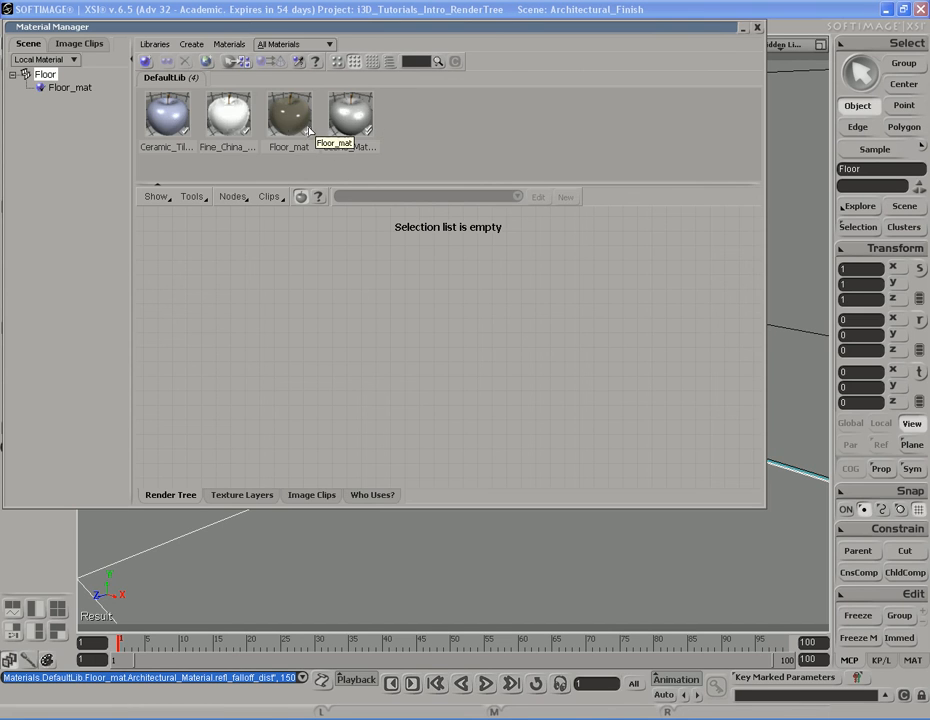
pyautogui.click(193, 45)
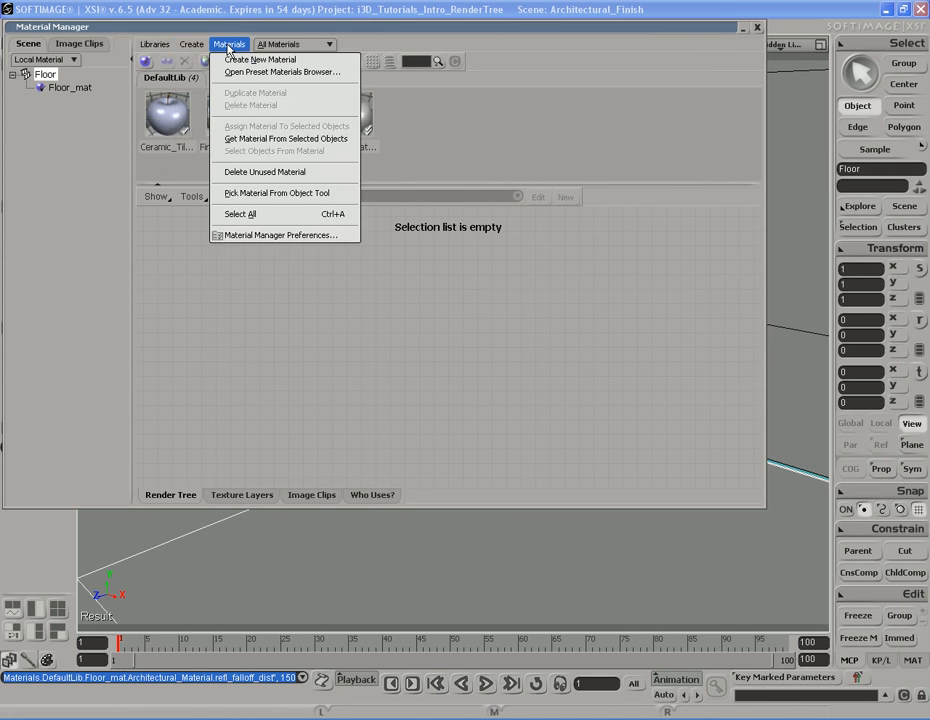
pyautogui.click(228, 47)
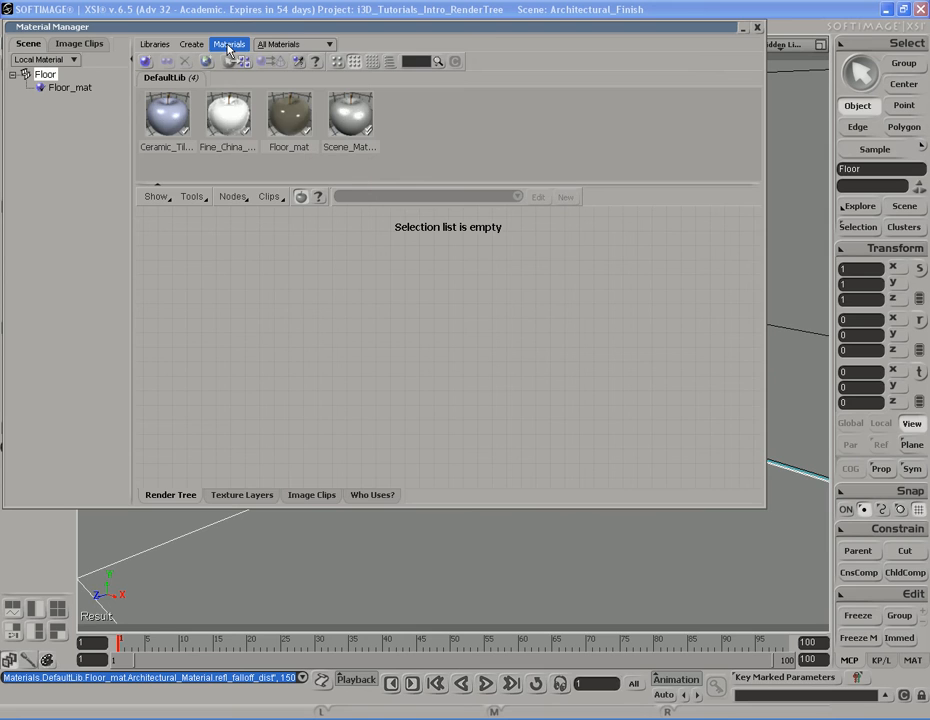
pyautogui.click(232, 120)
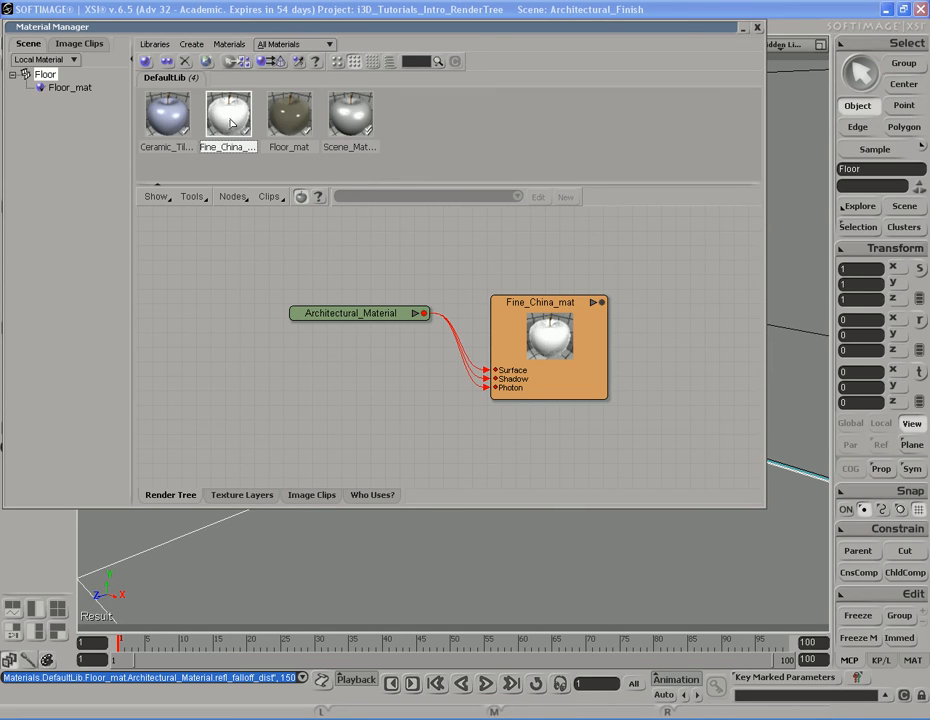
pyautogui.rightClick(231, 119)
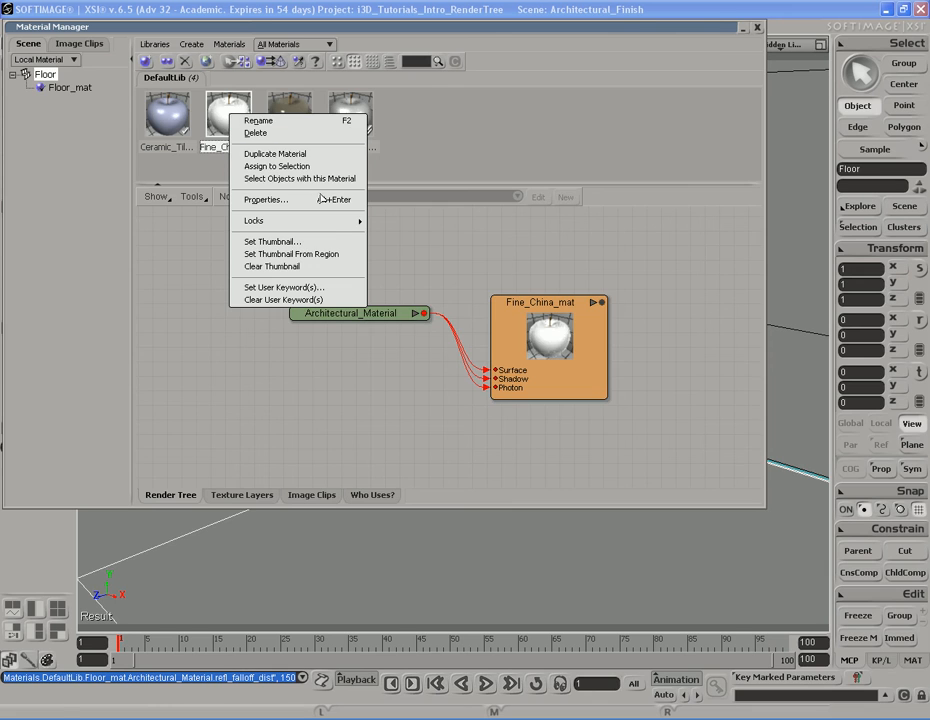
pyautogui.click(275, 158)
# Rename the duplicated material to Glass_mat and close its property editor
pyautogui.doubleClick(590, 332)
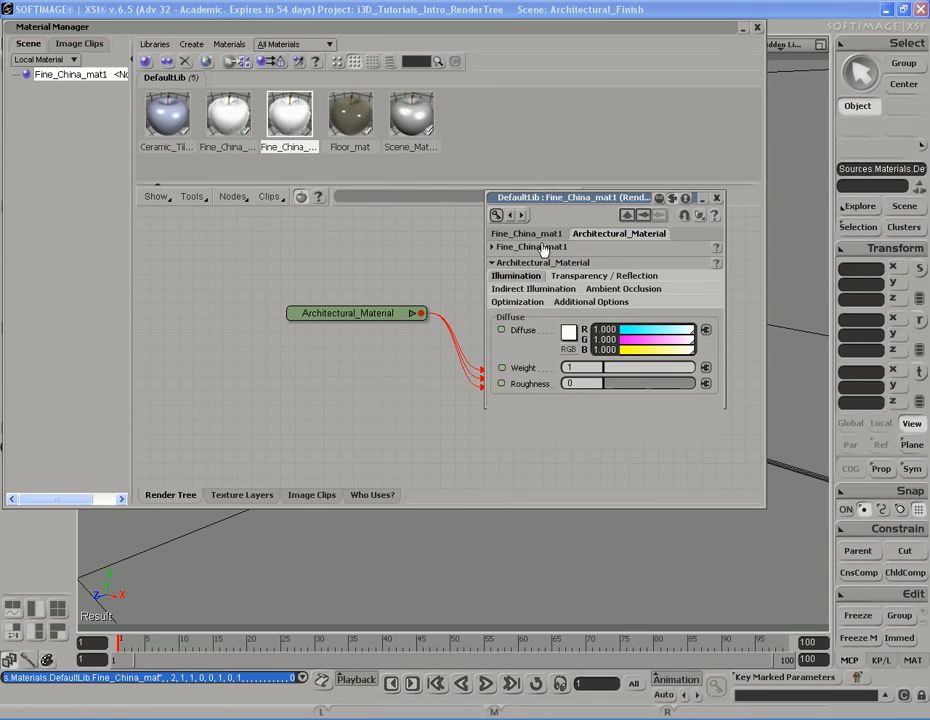
pyautogui.click(515, 247)
pyautogui.click(588, 278)
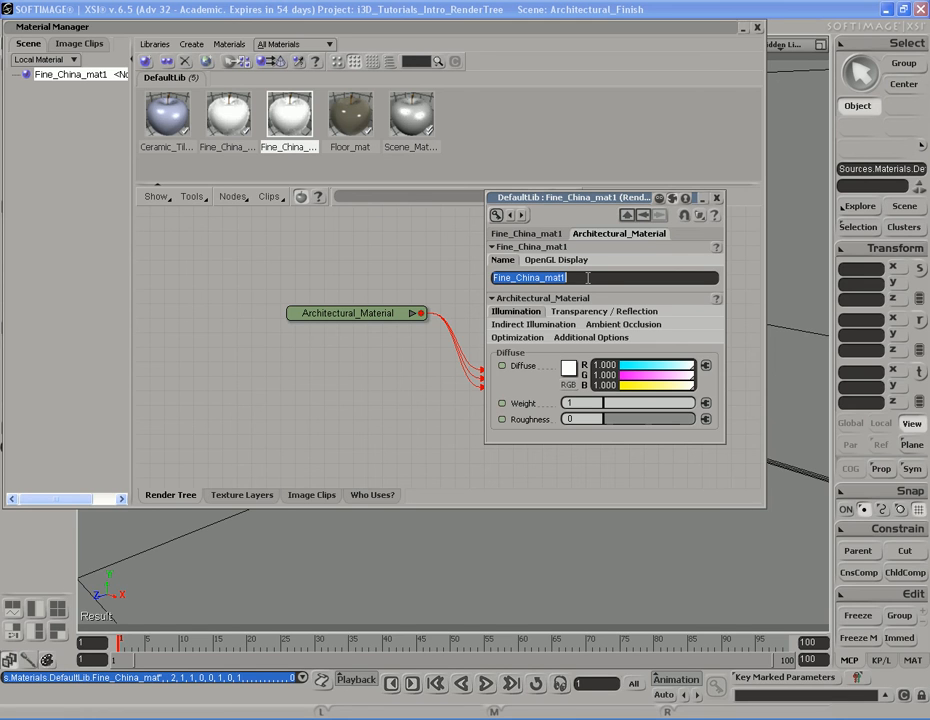
pyautogui.write('Glass')
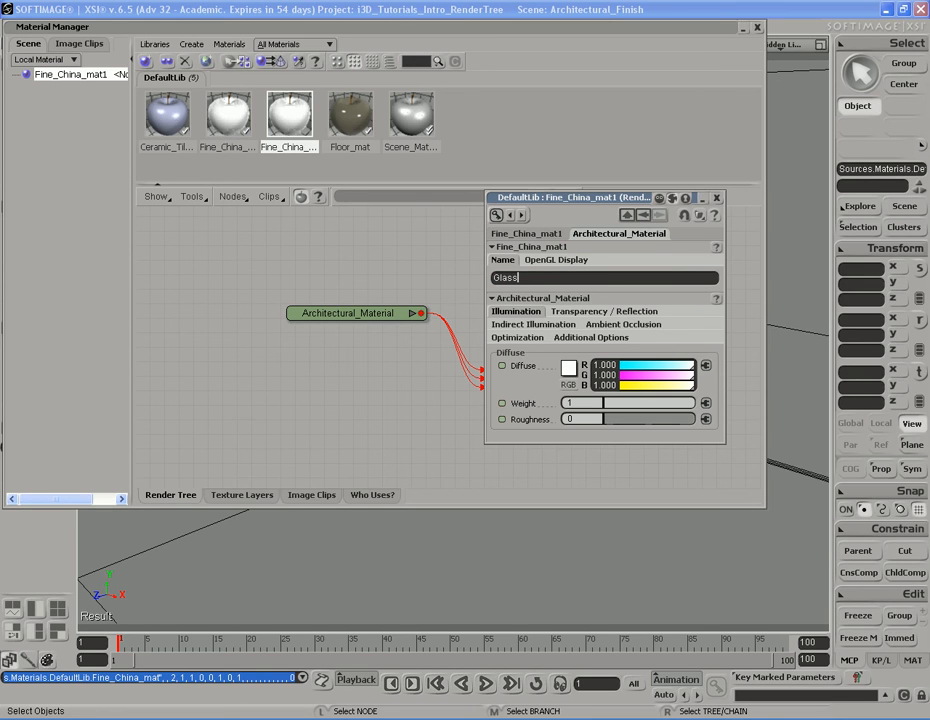
pyautogui.write('_mat')
pyautogui.press('Return')
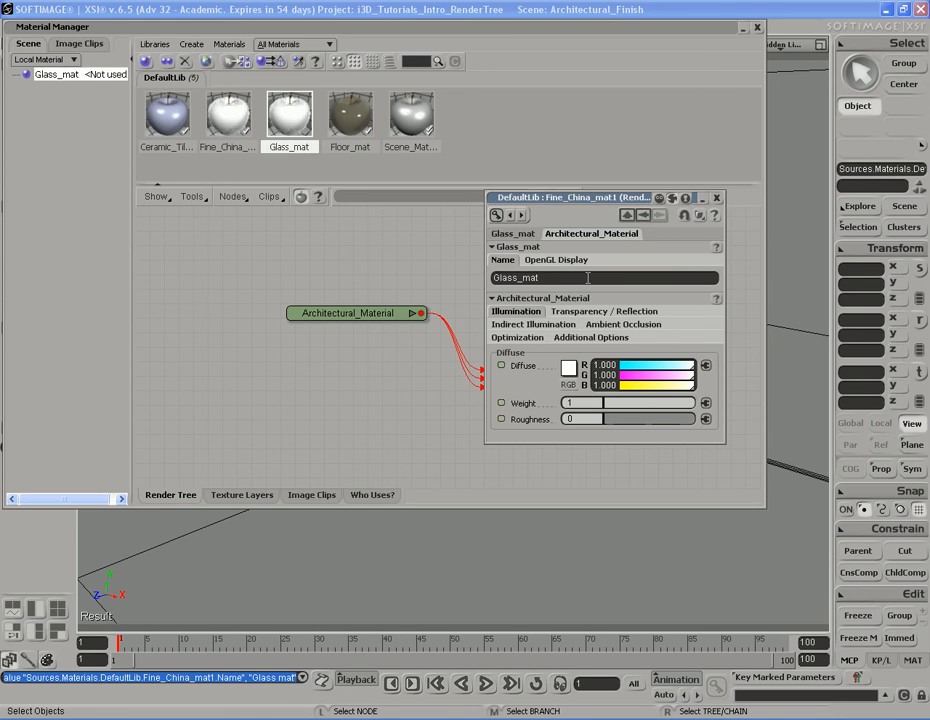
pyautogui.click(716, 198)
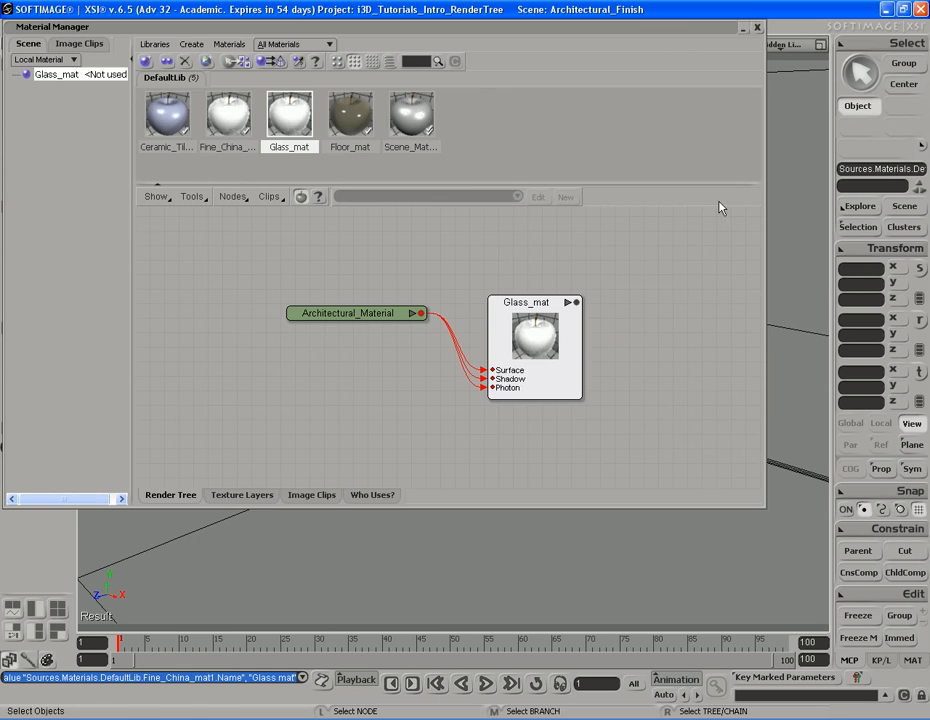
# Assign Glass_mat to the vase and select the vase in the viewport
pyautogui.doubleClick(484, 29)
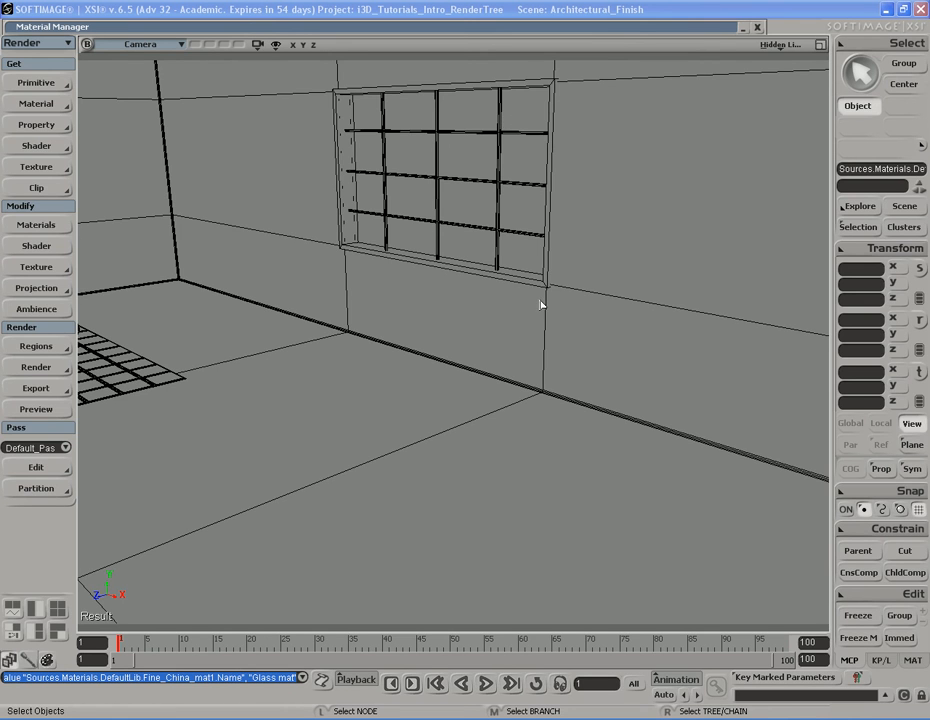
pyautogui.press('s')
pyautogui.moveTo(282, 364); pyautogui.dragTo(411, 392, button='right')
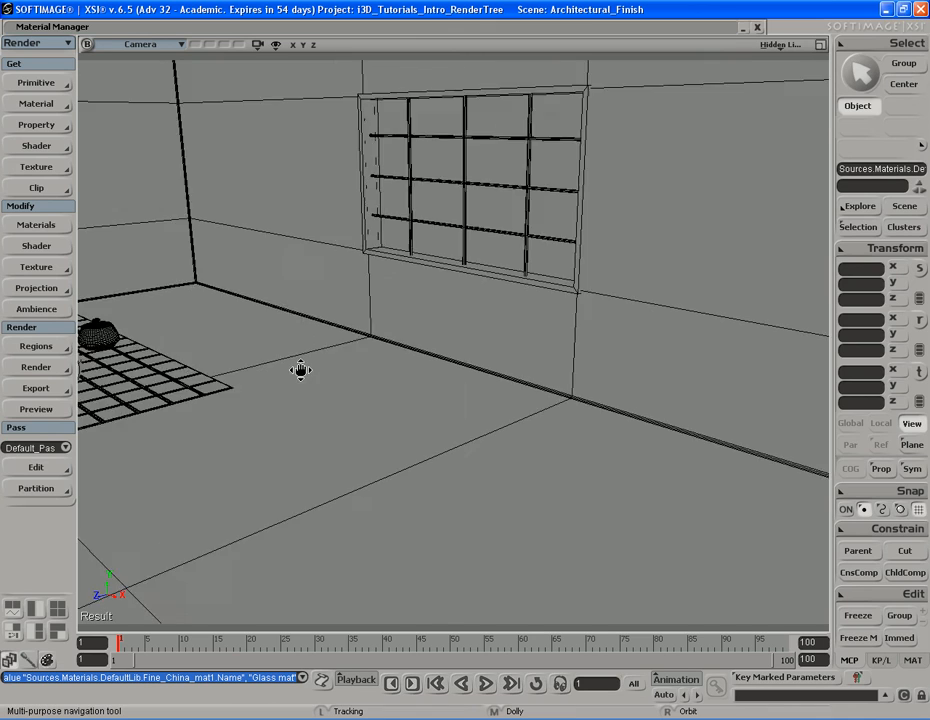
pyautogui.moveTo(553, 397); pyautogui.dragTo(423, 405, button='middle')
pyautogui.moveTo(423, 405); pyautogui.dragTo(446, 401, button='right')
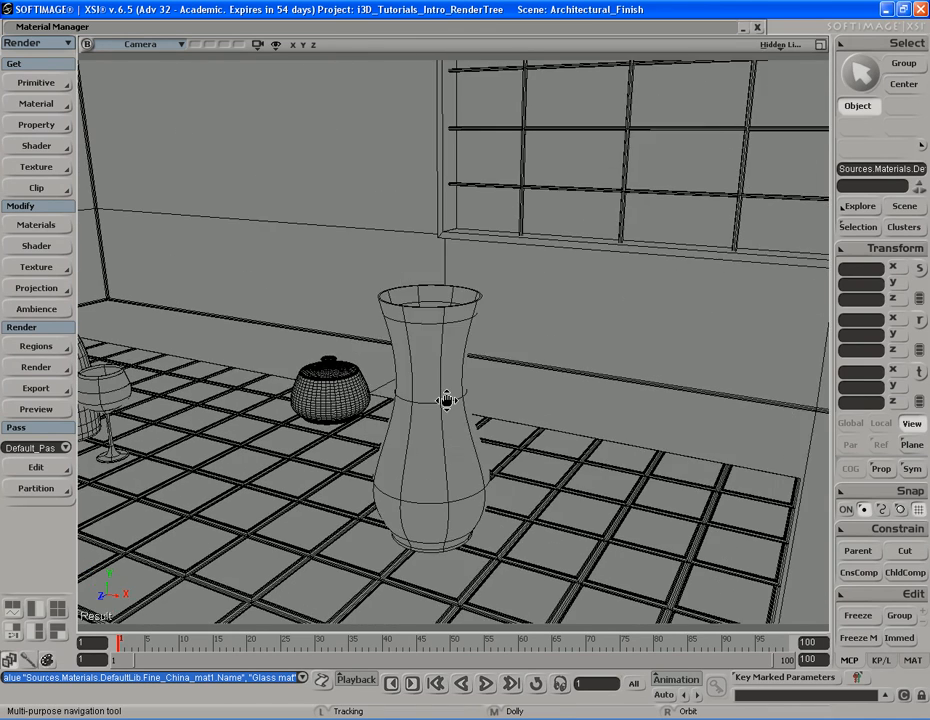
pyautogui.moveTo(446, 401); pyautogui.dragTo(492, 443)
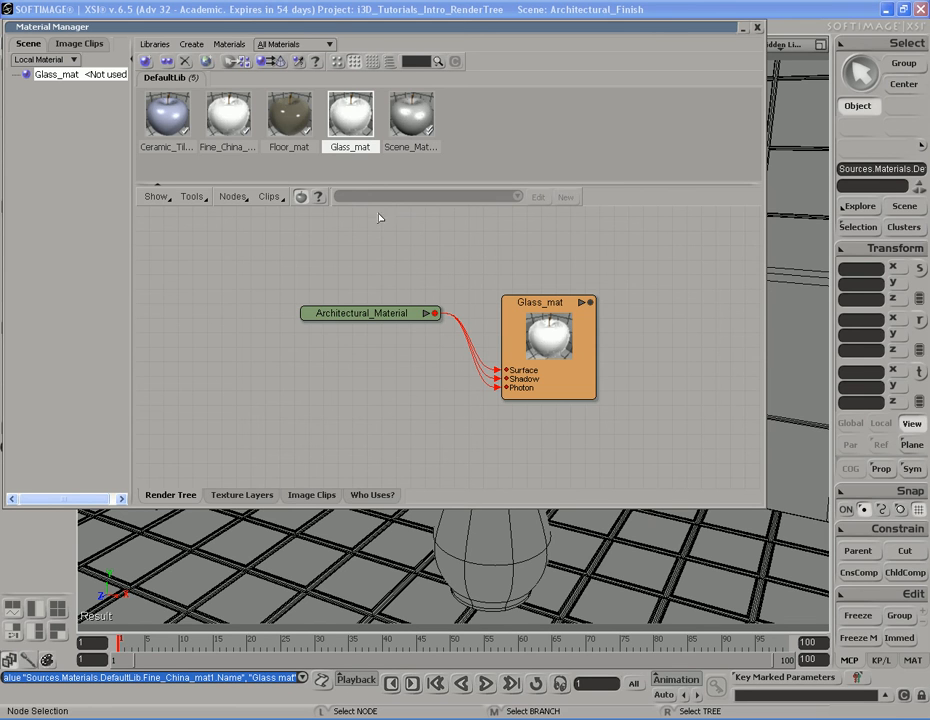
pyautogui.rightClick(351, 118)
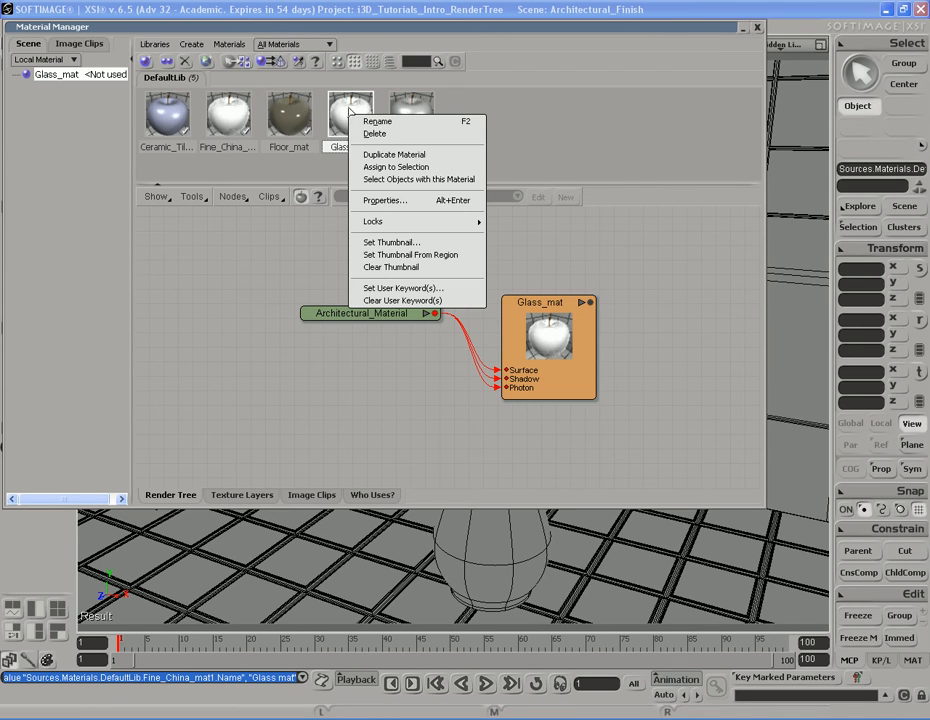
pyautogui.click(398, 167)
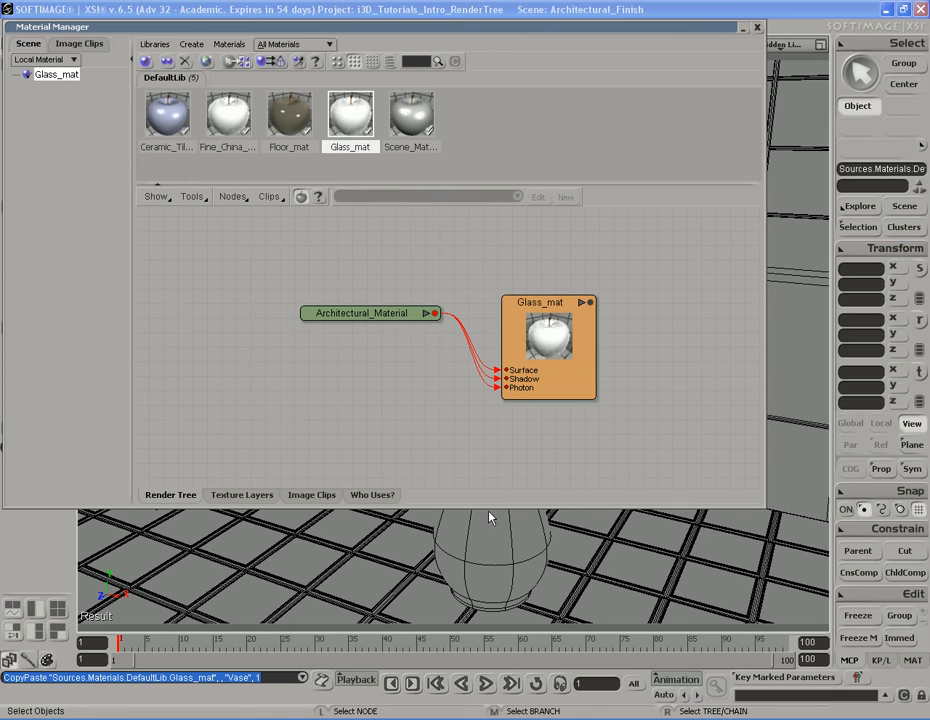
pyautogui.doubleClick(542, 28)
pyautogui.click(498, 384)
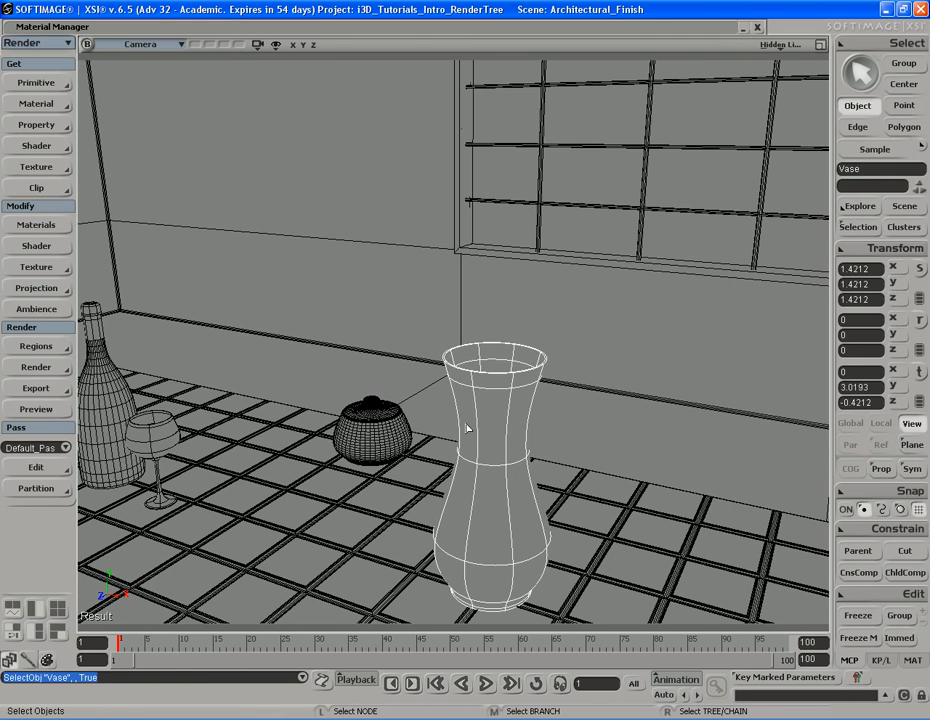
# Preview the vase in a render region, then close the region
pyautogui.press('s')
pyautogui.moveTo(474, 434); pyautogui.dragTo(536, 444, button='right')
pyautogui.moveTo(536, 444); pyautogui.dragTo(450, 434)
pyautogui.press('q')
pyautogui.moveTo(372, 230)
pyautogui.mouseDown()
pyautogui.moveTo(432, 311)
pyautogui.moveTo(530, 502)
pyautogui.mouseUp()
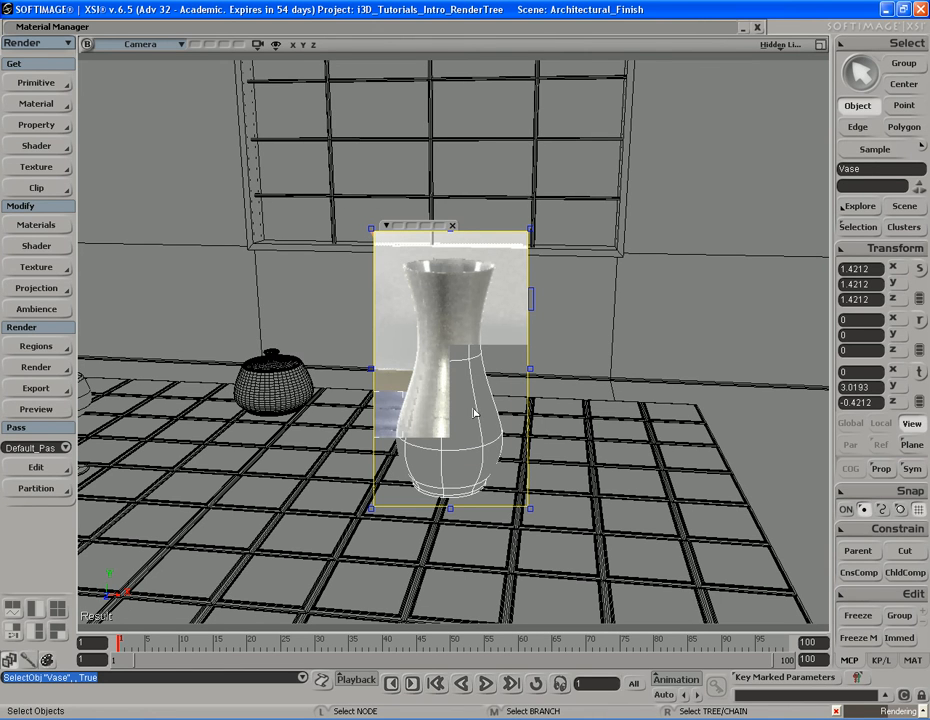
pyautogui.press('q')
pyautogui.middleClick(569, 378)
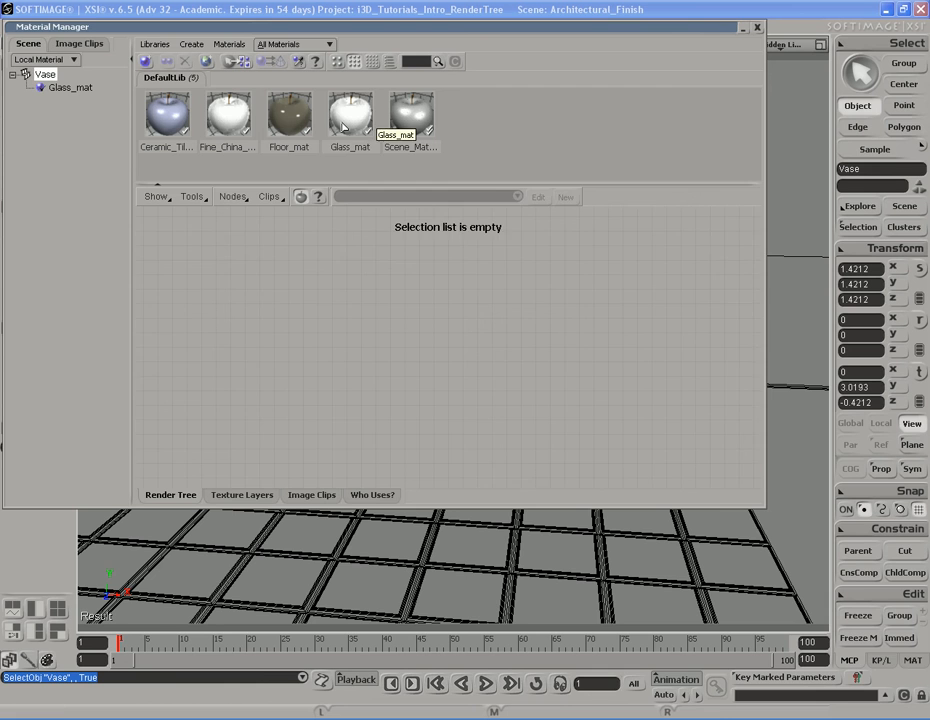
# Open Glass_mat's property editor and move it beside the viewport, closing the Material Manager
pyautogui.click(343, 120)
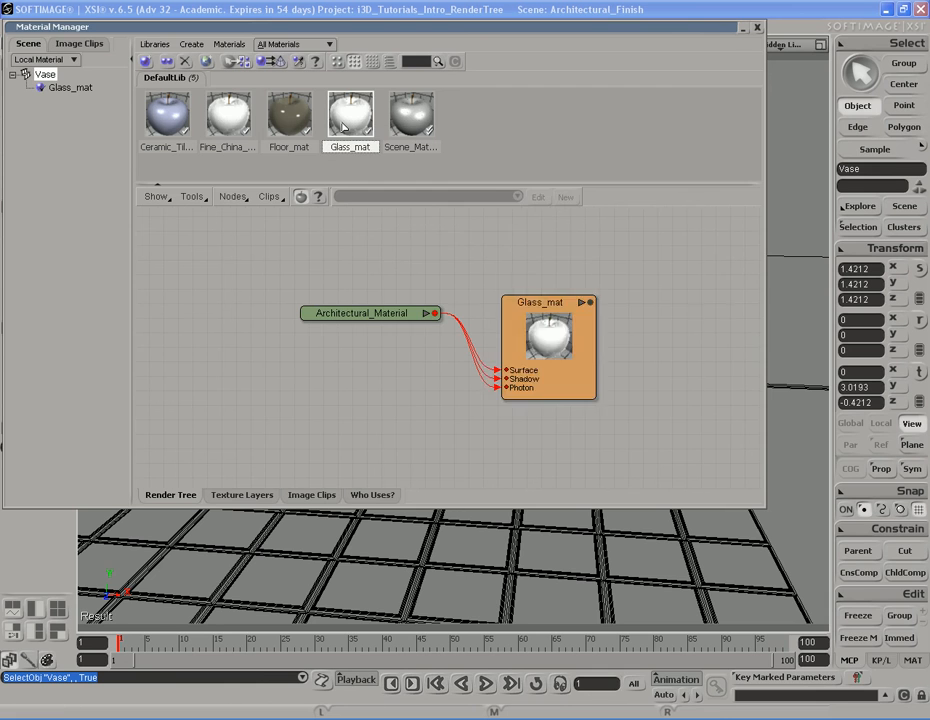
pyautogui.doubleClick(343, 120)
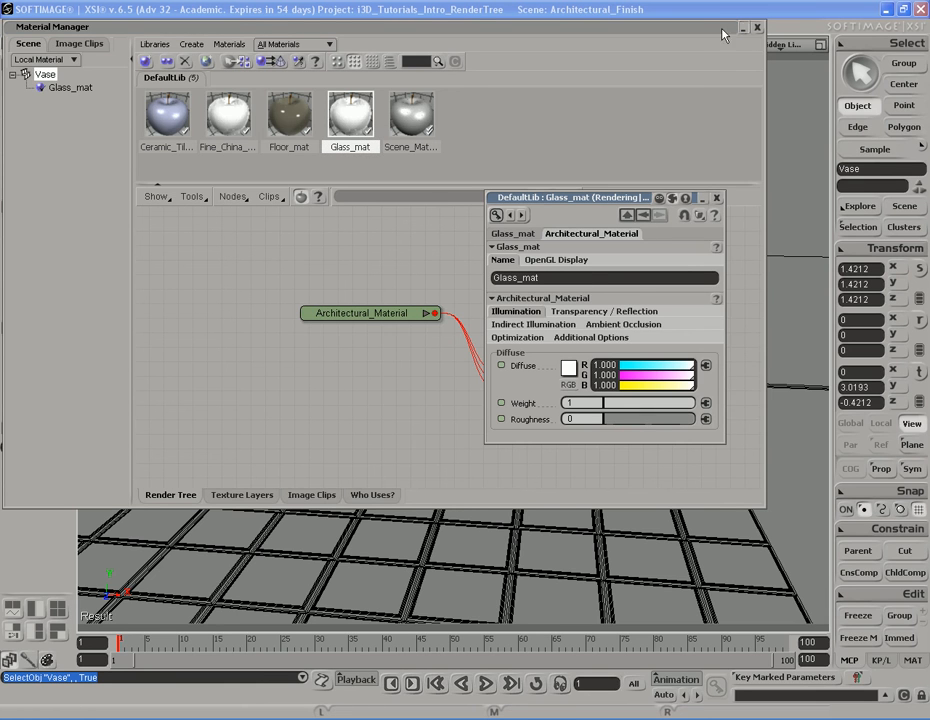
pyautogui.click(757, 28)
pyautogui.moveTo(640, 203); pyautogui.dragTo(251, 83)
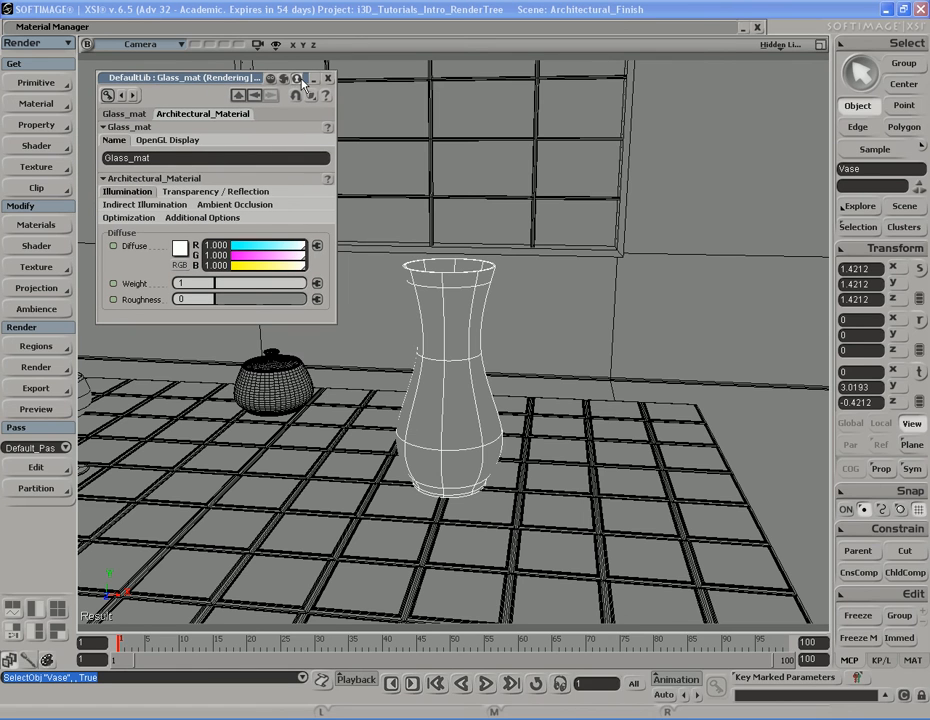
pyautogui.click(142, 127)
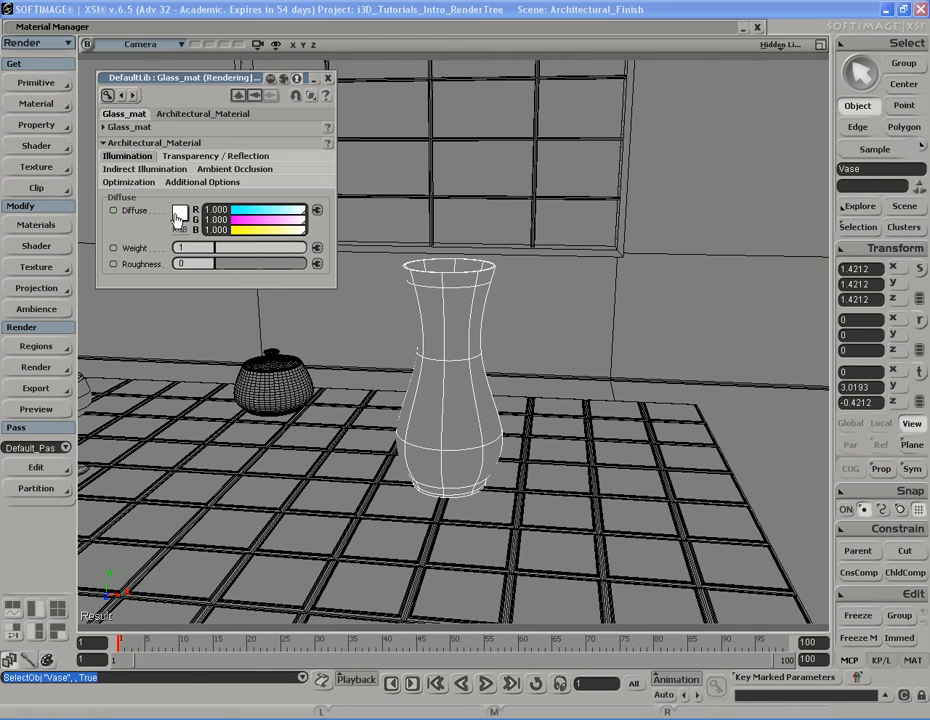
# Set Glass_mat's transparency to 1 and draw a render region over the vase
pyautogui.click(181, 160)
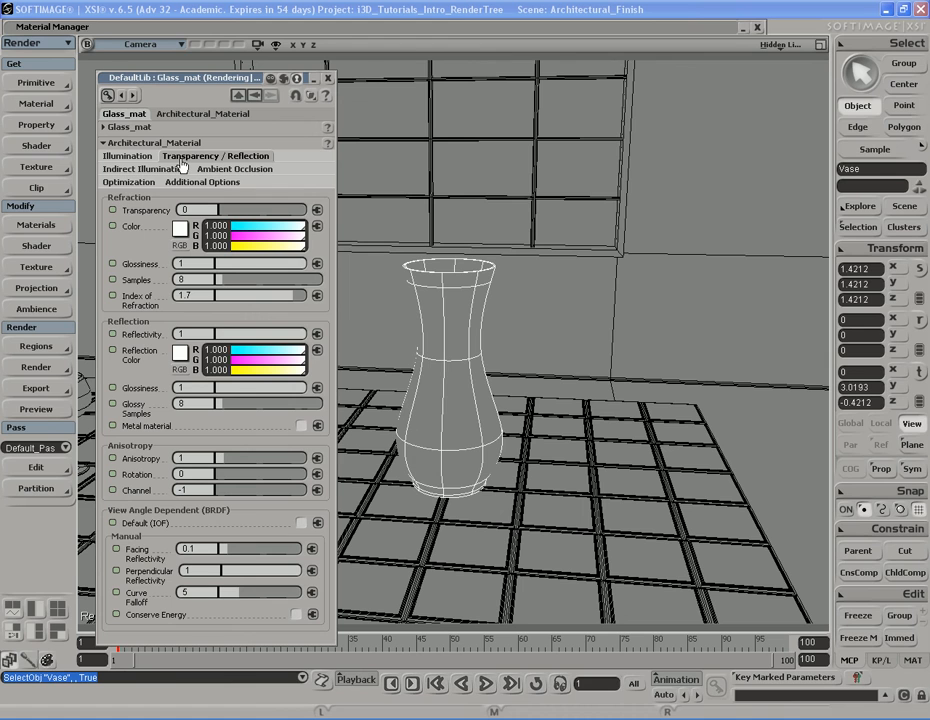
pyautogui.moveTo(220, 211); pyautogui.dragTo(315, 211)
pyautogui.press('q')
pyautogui.moveTo(527, 239)
pyautogui.mouseDown()
pyautogui.moveTo(477, 374)
pyautogui.moveTo(380, 521)
pyautogui.moveTo(375, 514)
pyautogui.mouseUp()
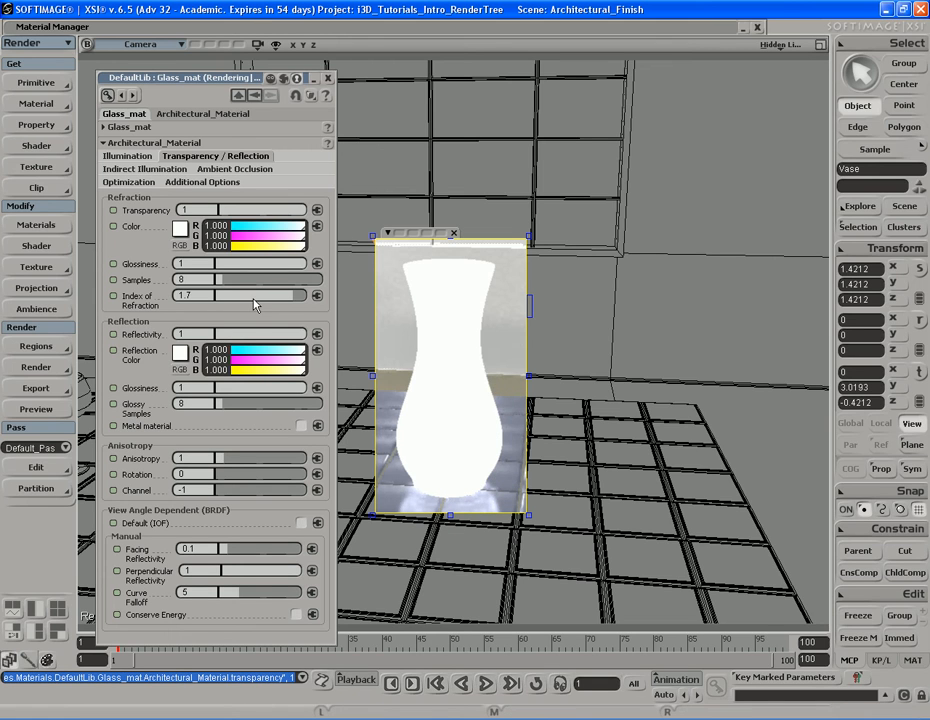
# Set Glass_mat's index of refraction to 1.6
pyautogui.click(188, 296)
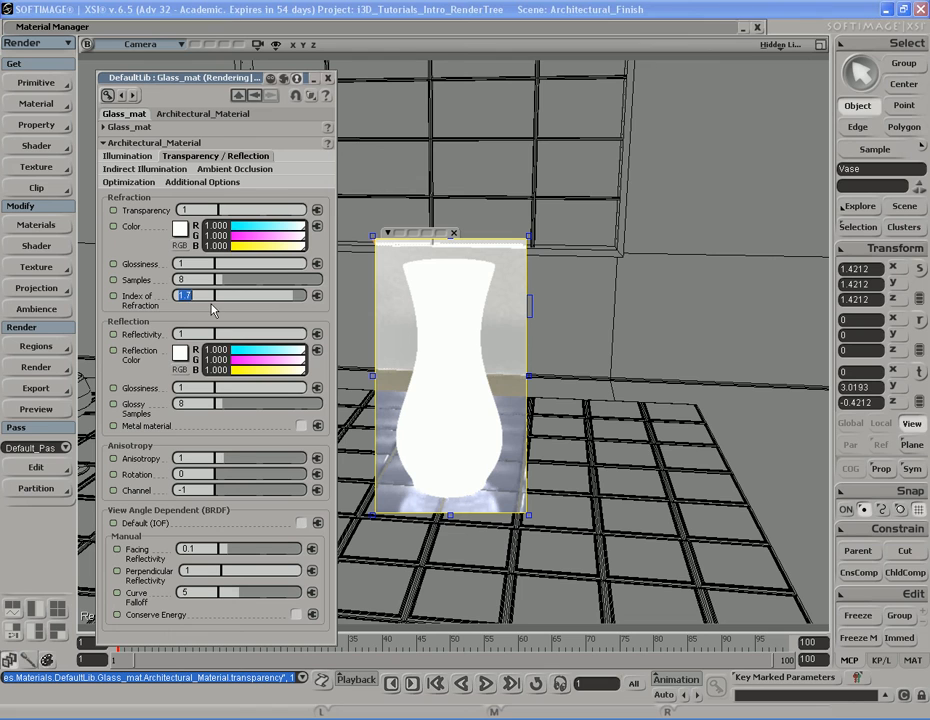
pyautogui.write('1.6')
pyautogui.press('Return')
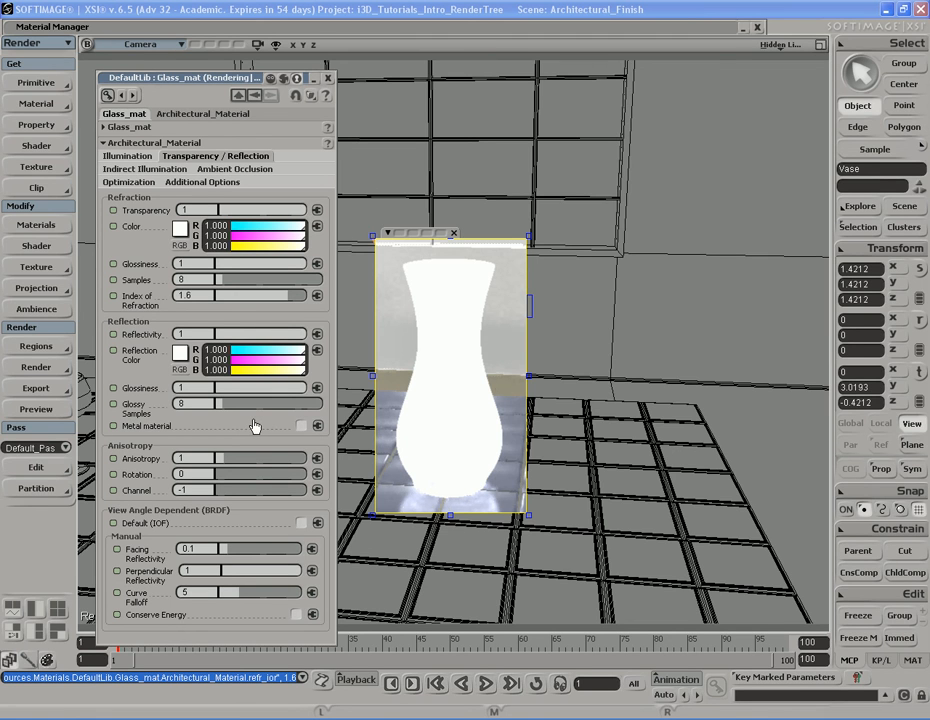
# Enable the Default (IOF) view-angle option and review the Ambient Occlusion, Optimization and Indirect Illumination settings
pyautogui.click(301, 523)
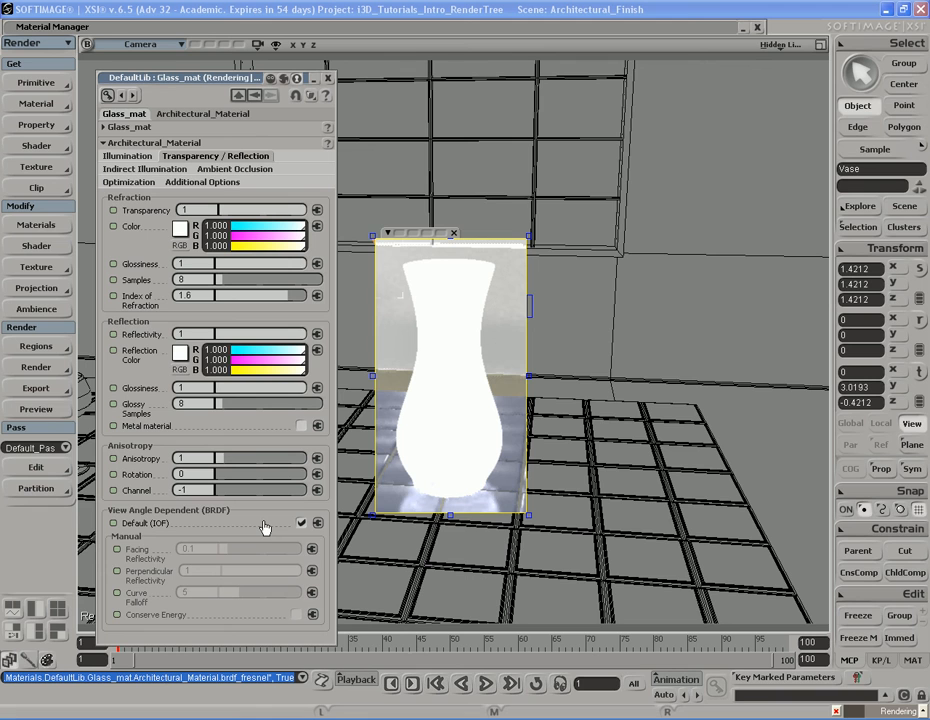
pyautogui.click(234, 170)
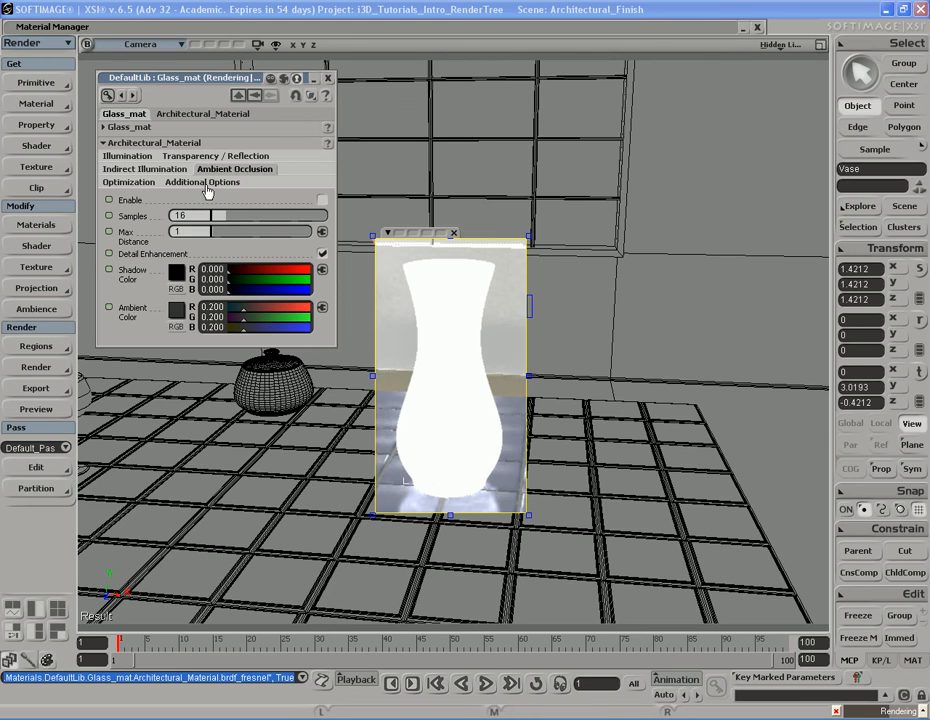
pyautogui.click(133, 182)
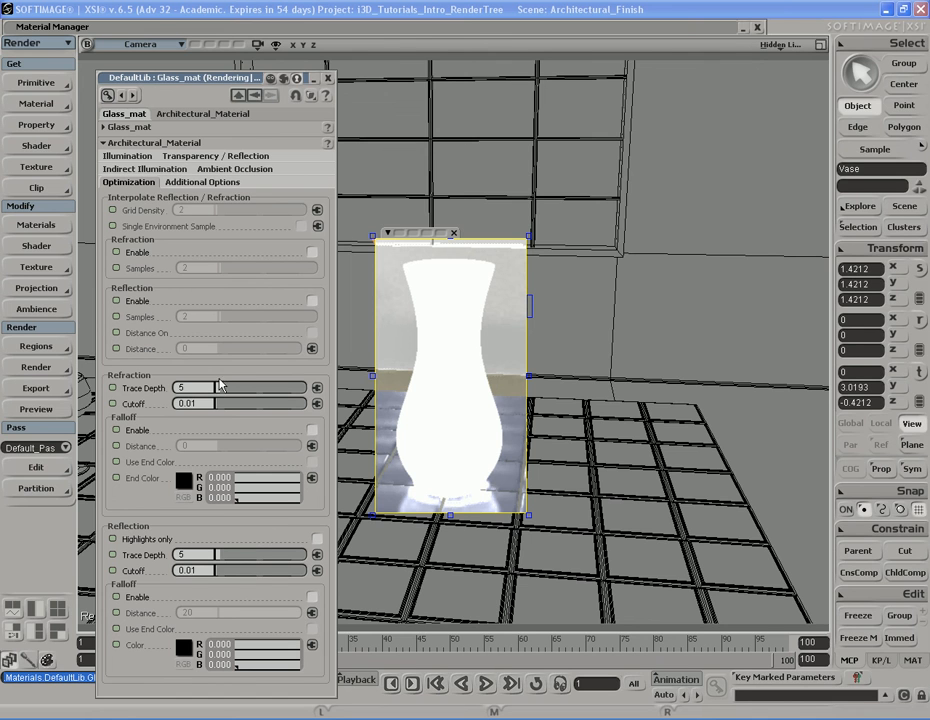
pyautogui.click(142, 170)
pyautogui.click(195, 157)
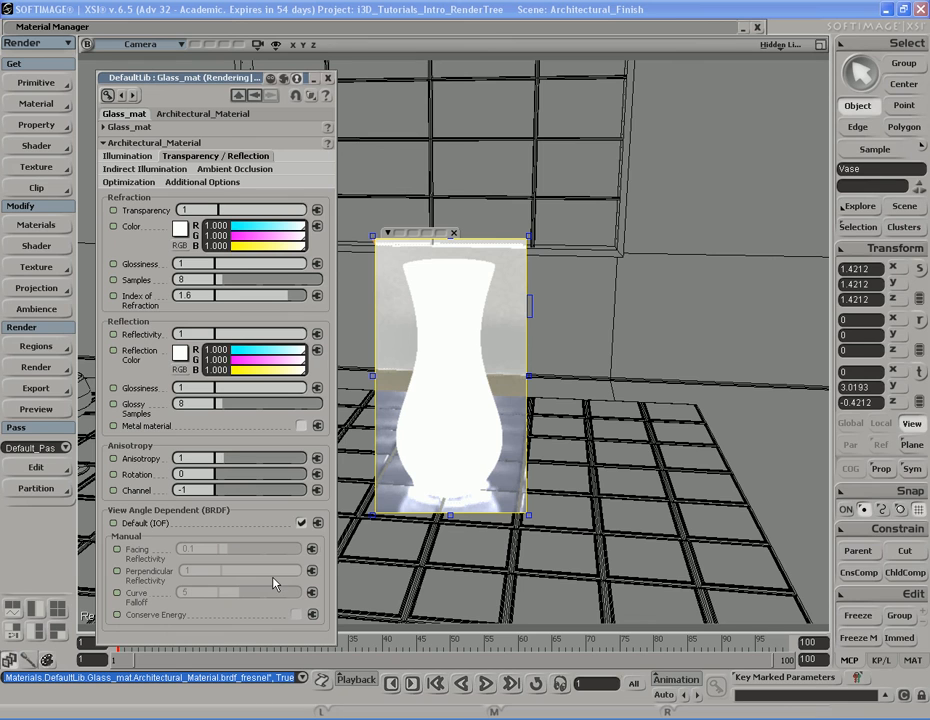
# Turn on Conserve Energy in the manual view-angle settings and re-enable Default (IOF)
pyautogui.click(301, 522)
pyautogui.click(297, 615)
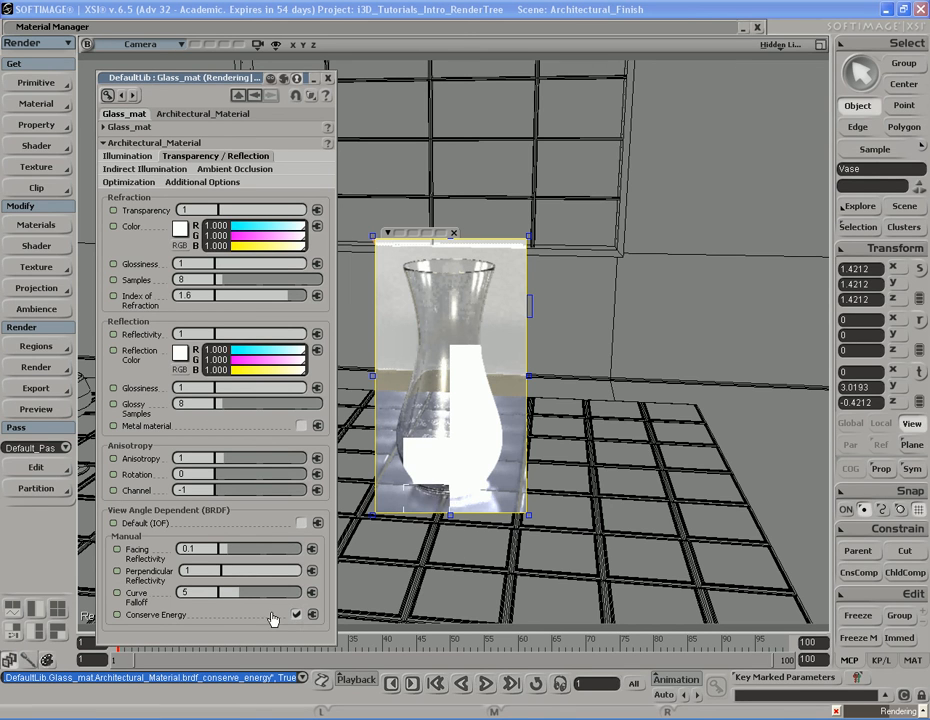
pyautogui.click(301, 523)
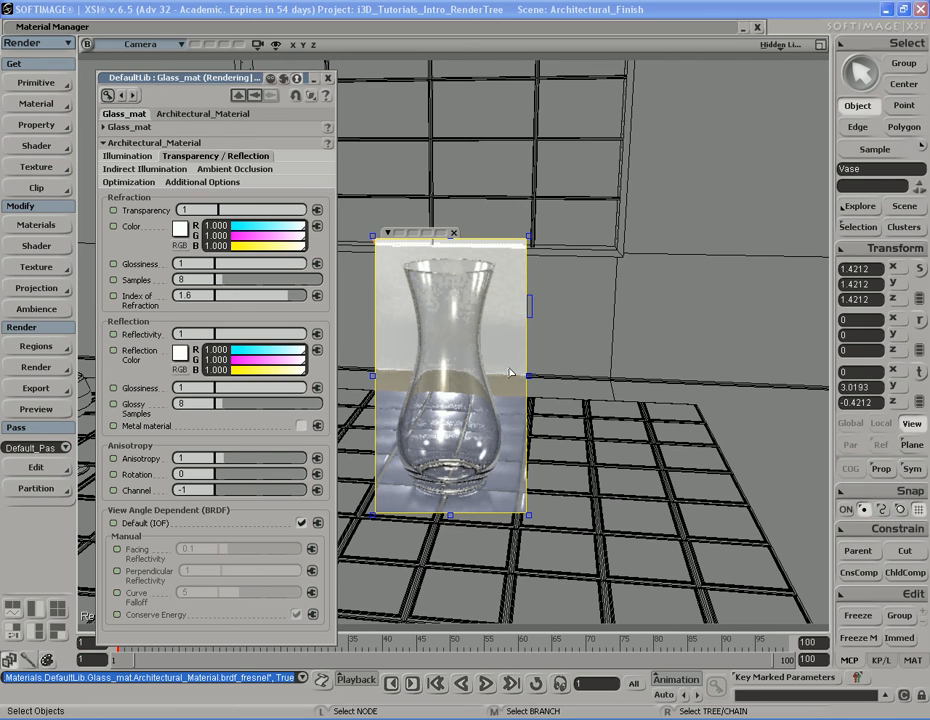
# Close Glass_mat's property editor and the render region
pyautogui.click(127, 157)
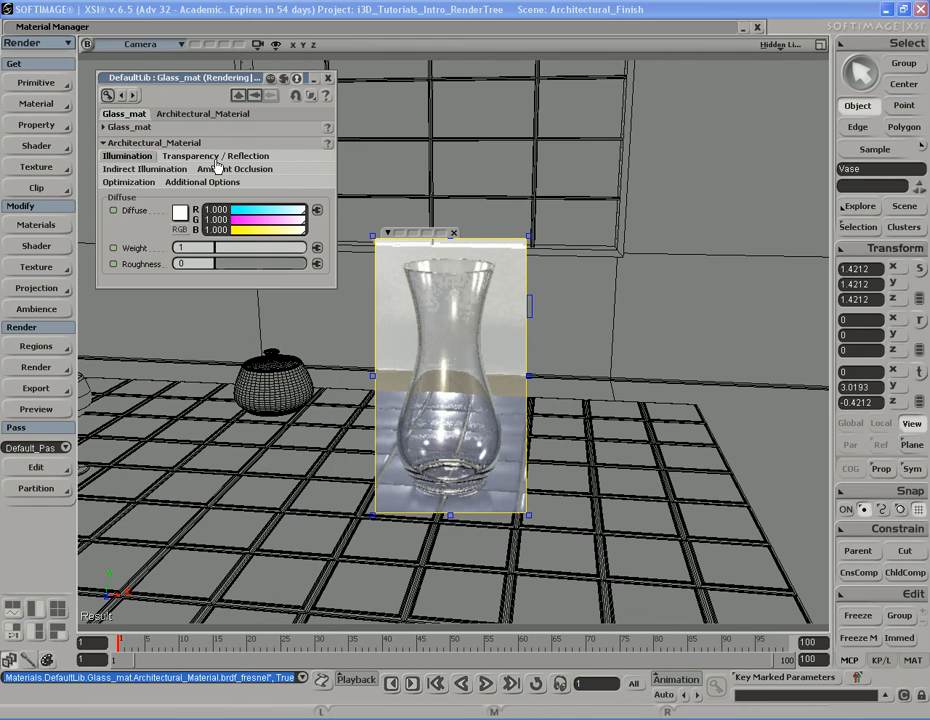
pyautogui.click(328, 78)
pyautogui.press('q')
pyautogui.press('s')
pyautogui.moveTo(565, 419); pyautogui.dragTo(486, 407)
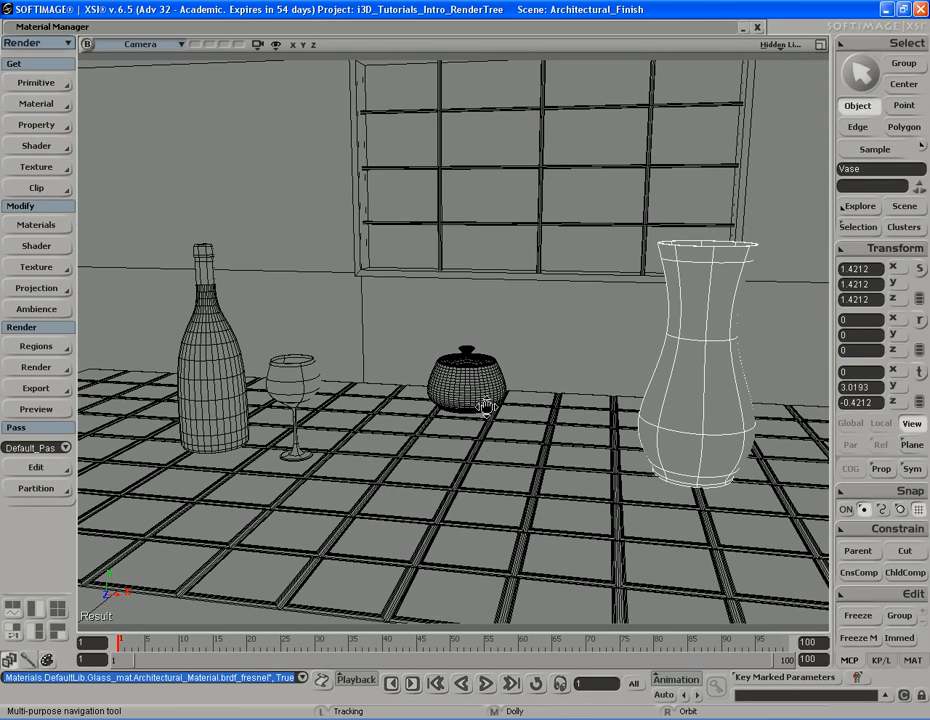
# Open the Material Manager and duplicate Glass_mat
pyautogui.click(434, 27)
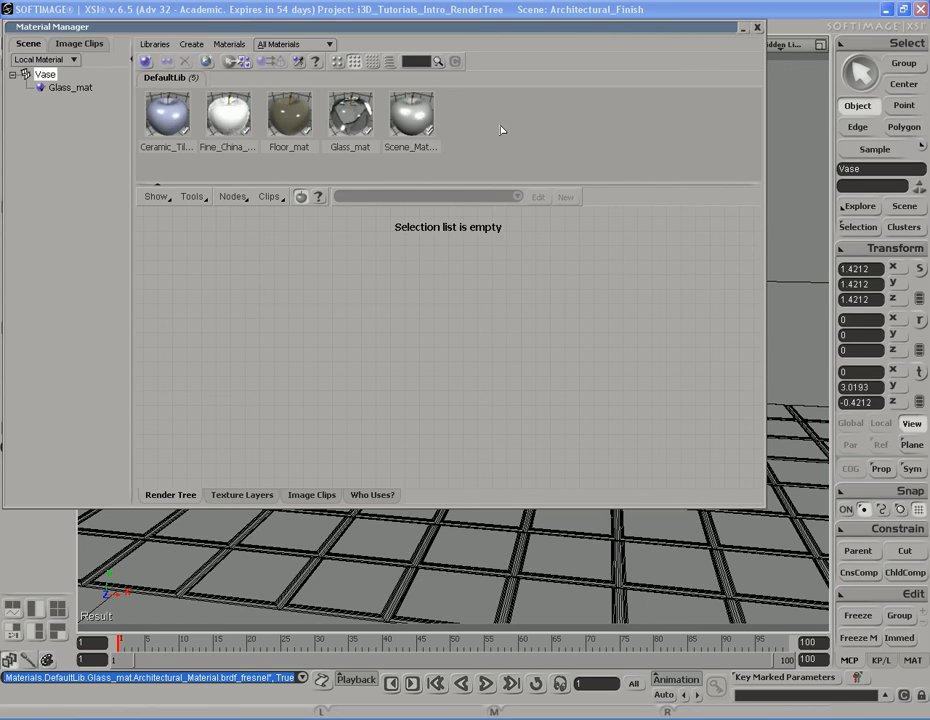
pyautogui.click(358, 128)
pyautogui.rightClick(353, 118)
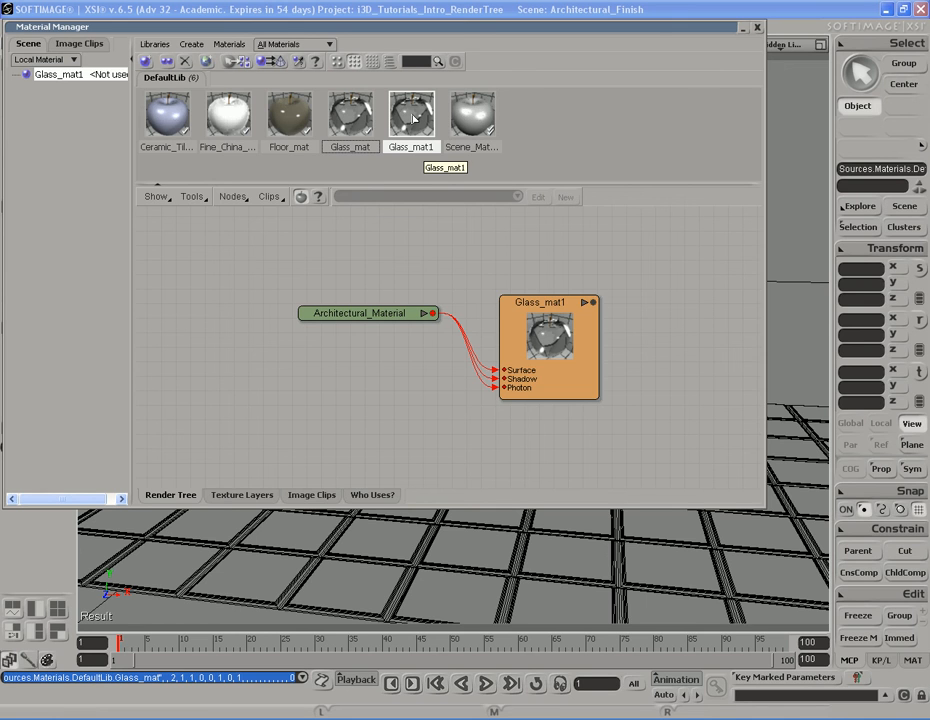
# Open the duplicate material's properties and rename it Wine_Glass_mat
pyautogui.doubleClick(525, 370)
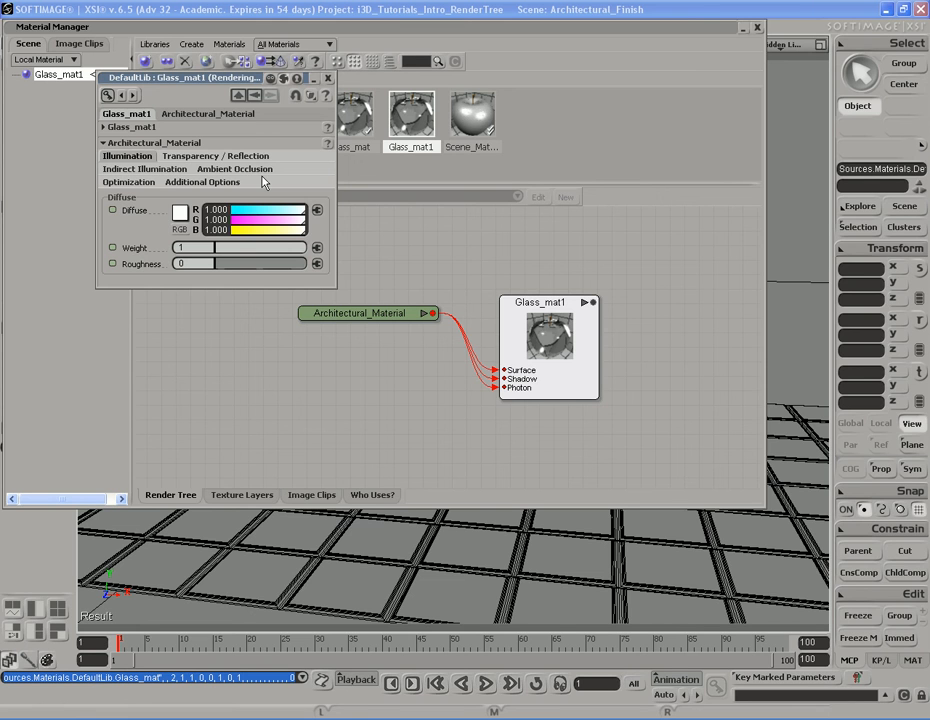
pyautogui.click(130, 127)
pyautogui.doubleClick(182, 158)
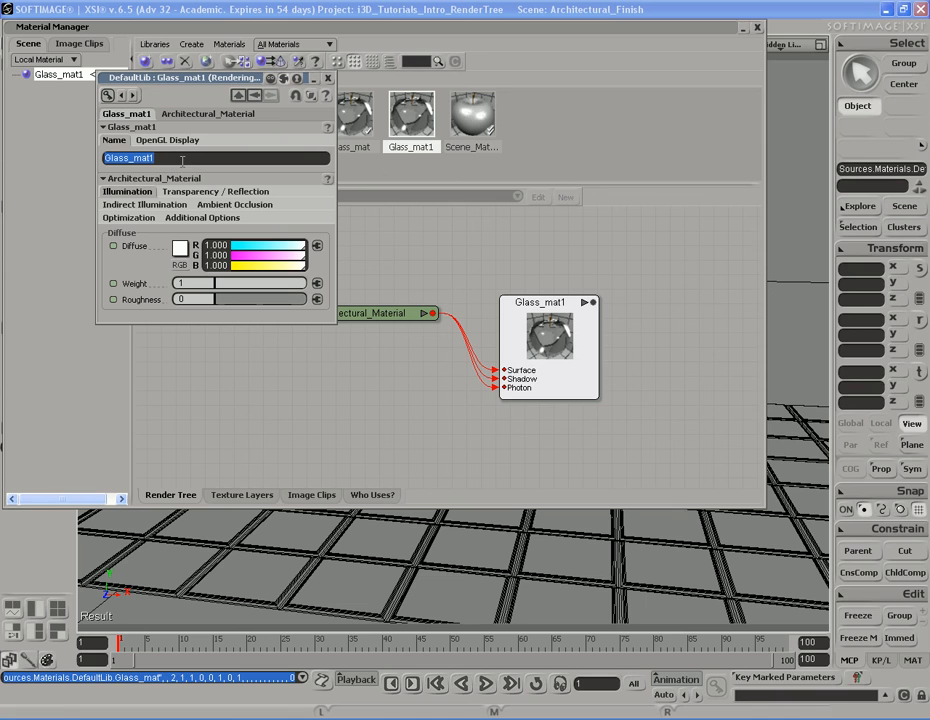
pyautogui.write('Wine ')
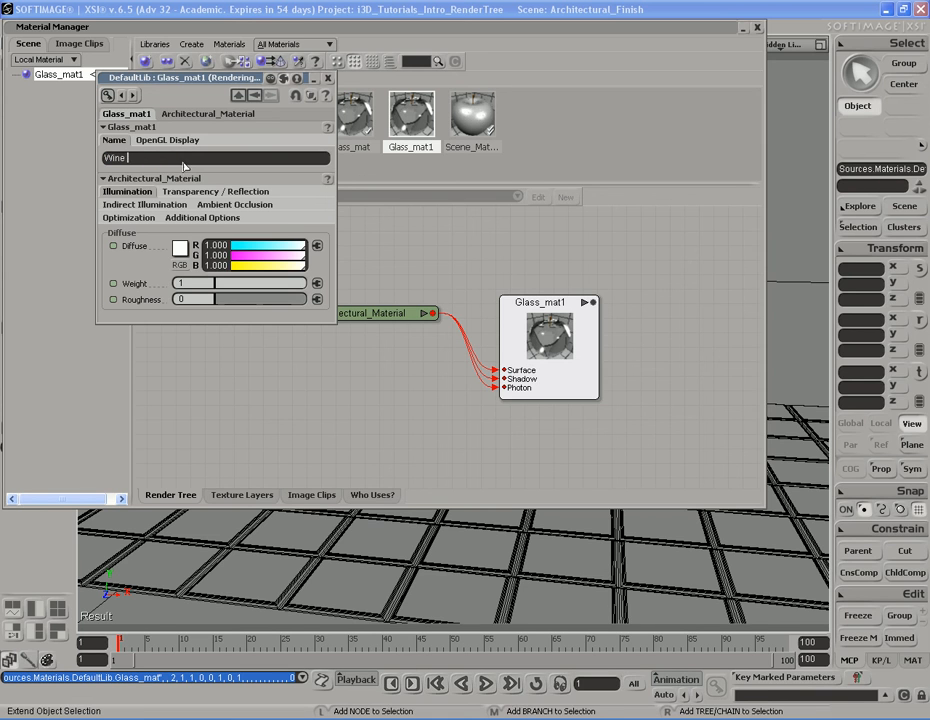
pyautogui.write('Glass mat')
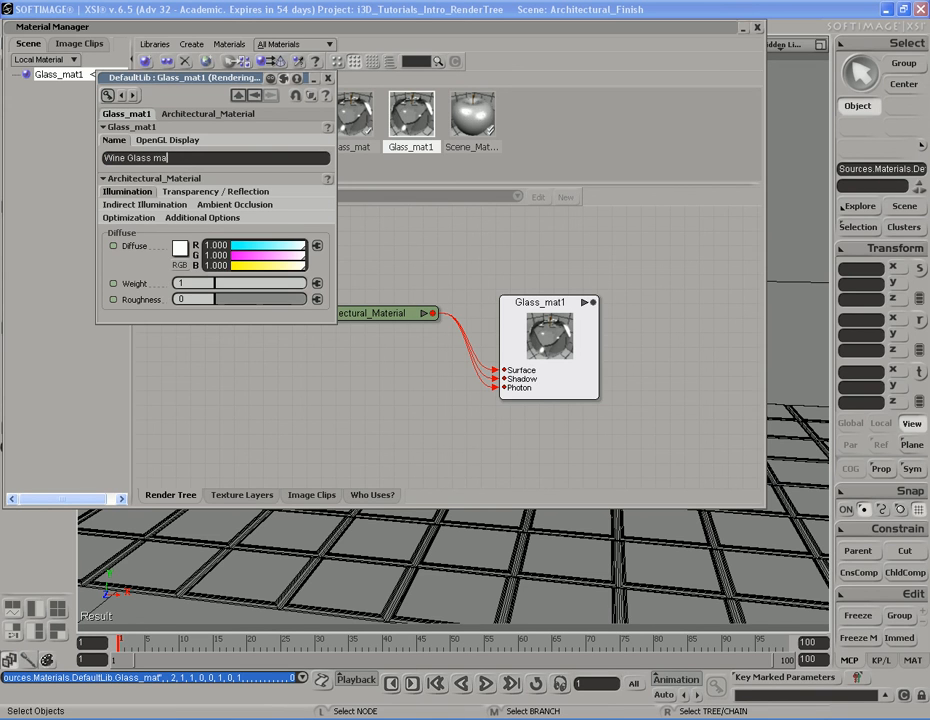
pyautogui.press('Return')
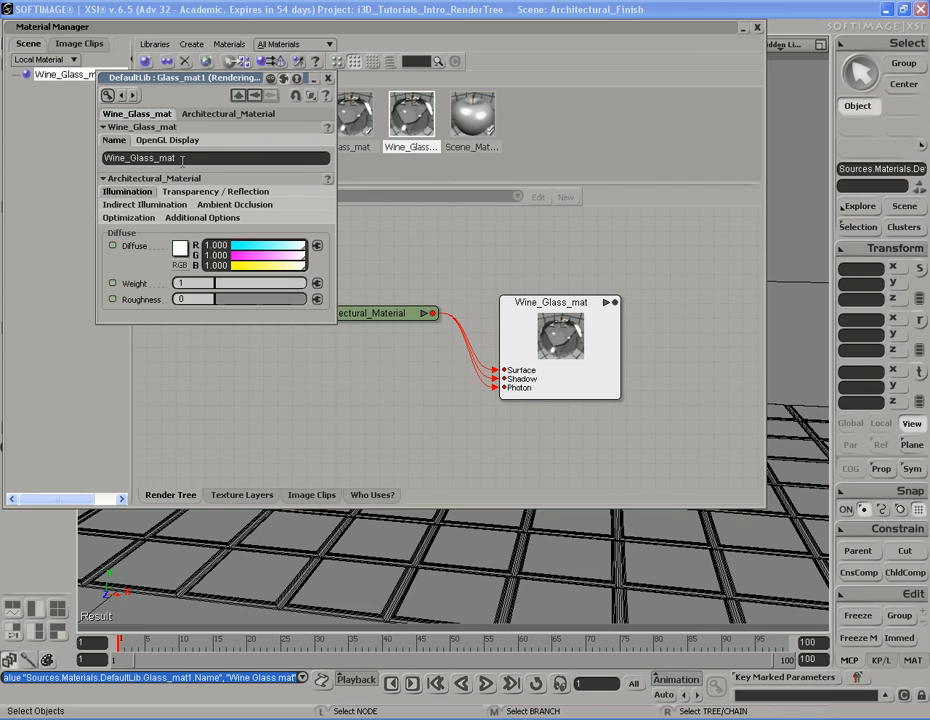
# Set Wine_Glass_mat's diffuse colour to a mid grey of about 0.486
pyautogui.click(137, 126)
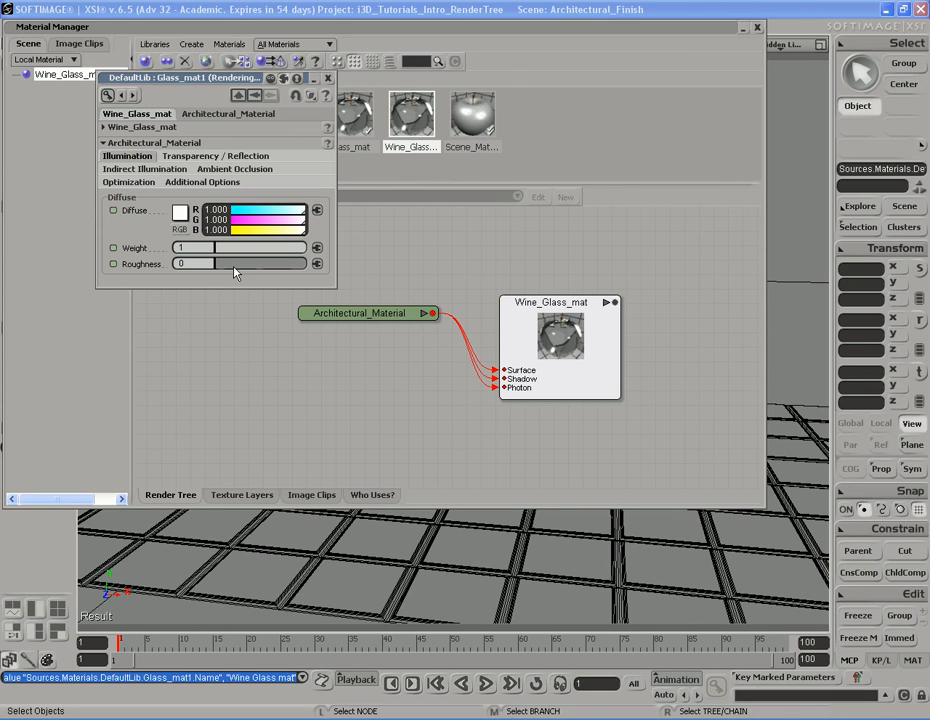
pyautogui.click(181, 215)
pyautogui.moveTo(278, 228); pyautogui.dragTo(278, 283)
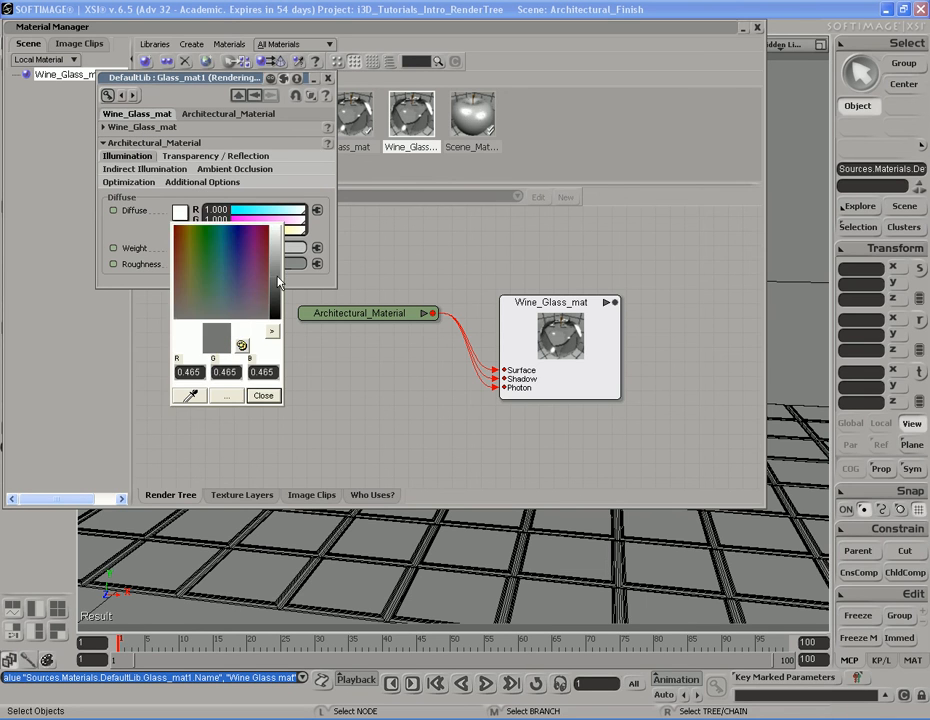
pyautogui.click(273, 400)
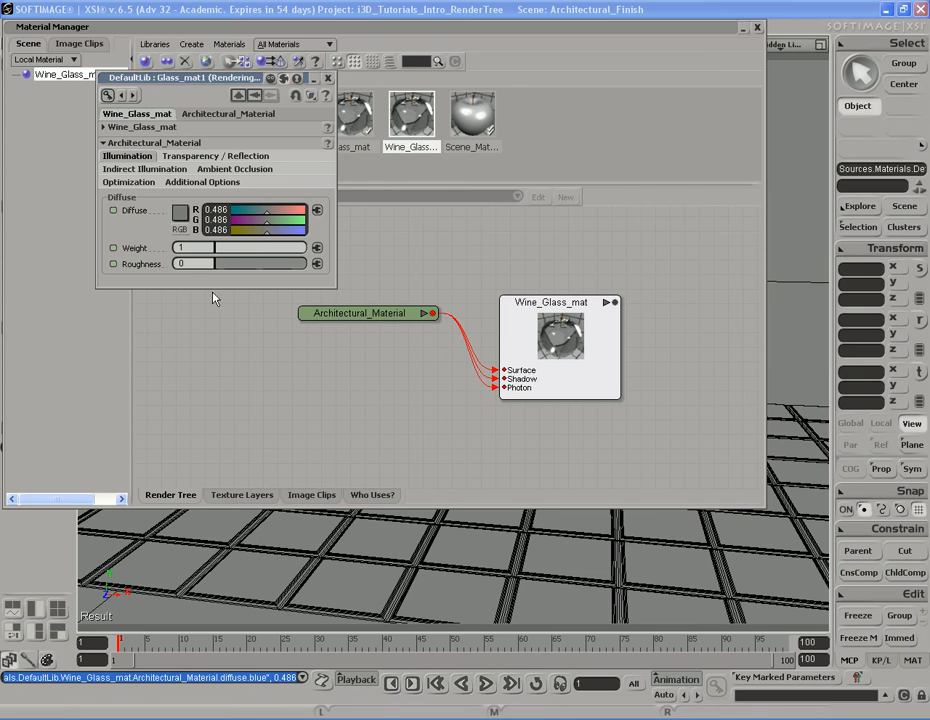
# Set Wine_Glass_mat's index of refraction to 1.5 and its reflectivity to 0.6
pyautogui.click(215, 156)
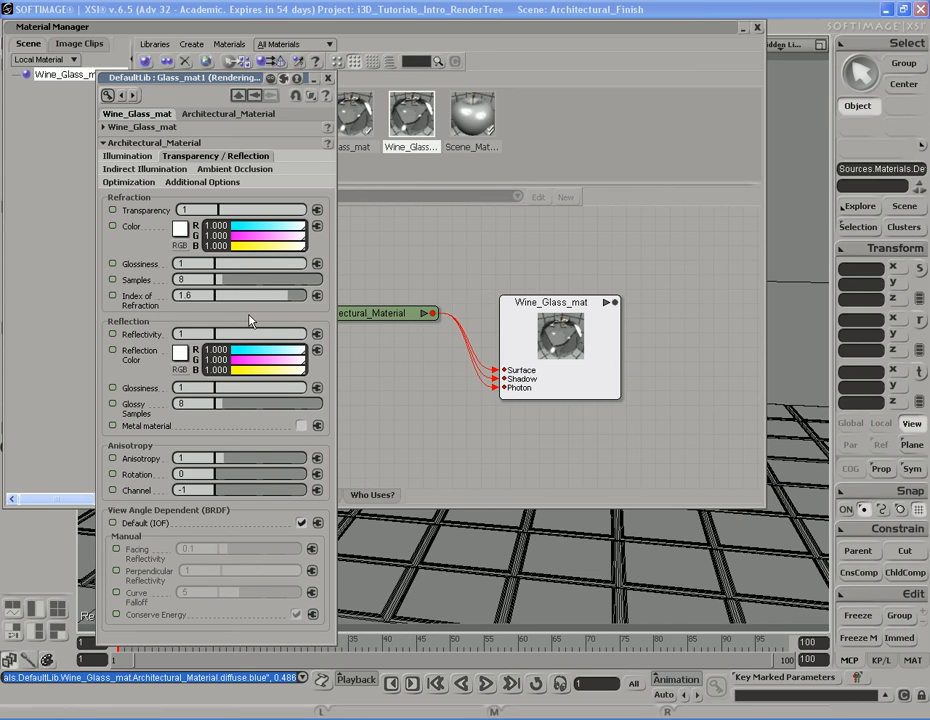
pyautogui.click(183, 295)
pyautogui.write('1.5')
pyautogui.press('Return')
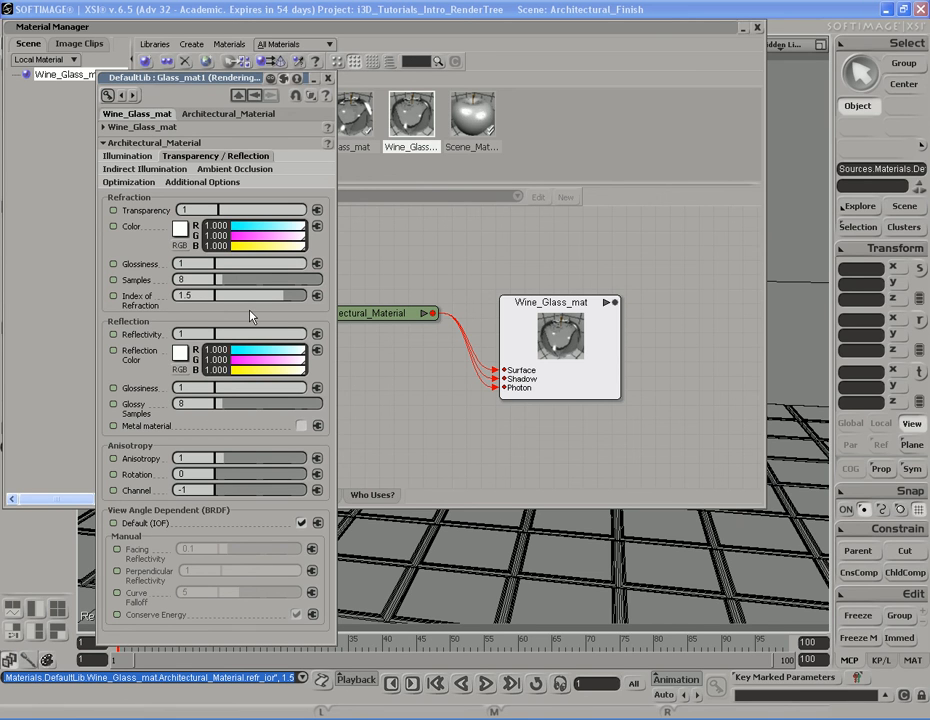
pyautogui.click(182, 333)
pyautogui.write('0.6')
pyautogui.press('Return')
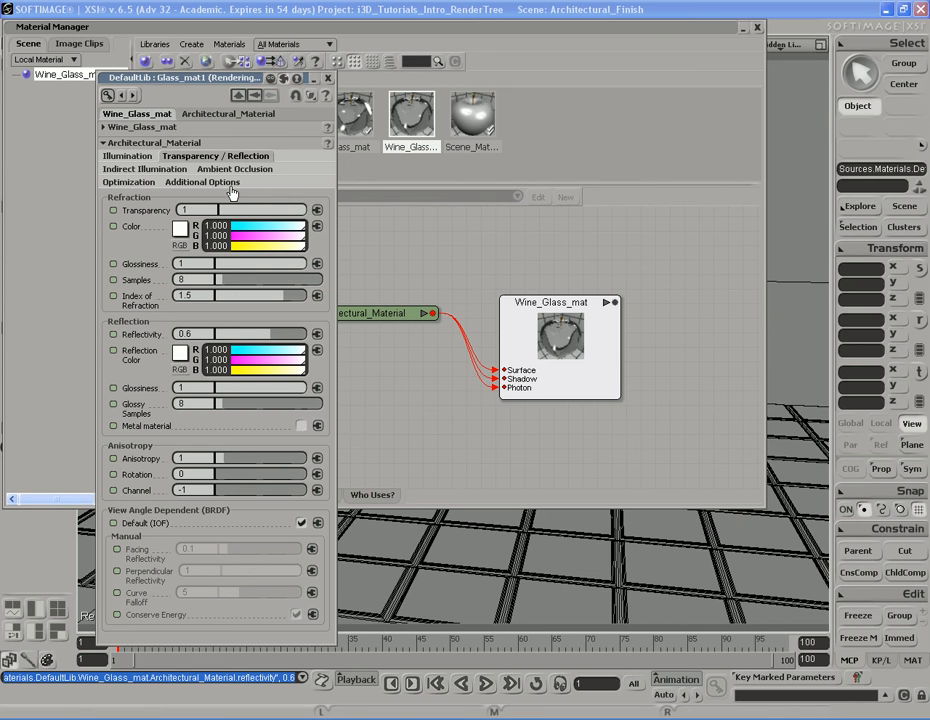
# Close the property editor and Material Manager and select the wine glass in the viewport
pyautogui.click(125, 184)
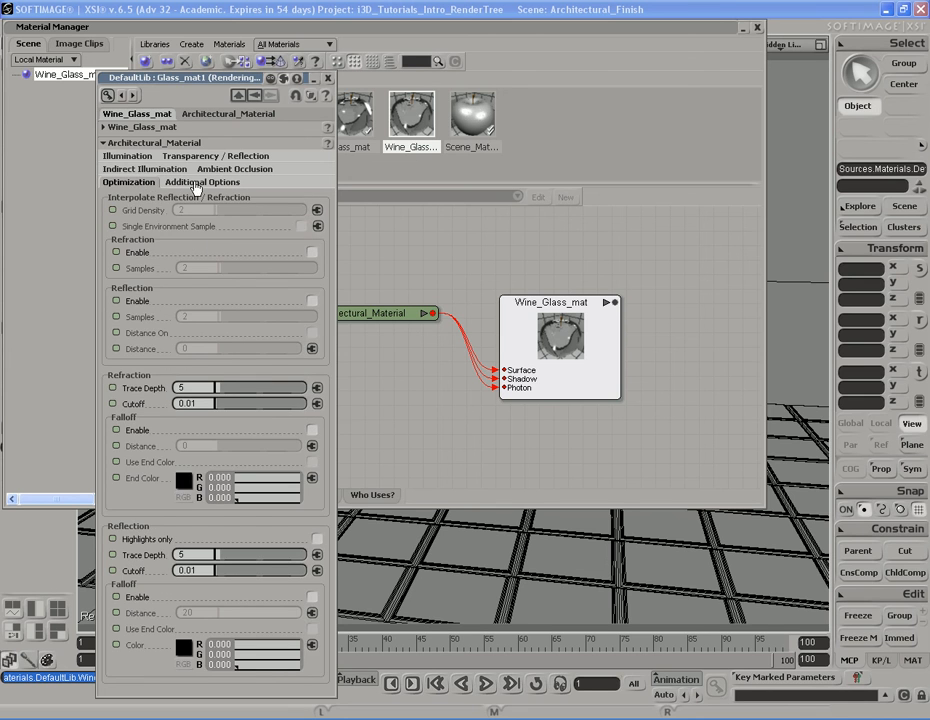
pyautogui.click(127, 156)
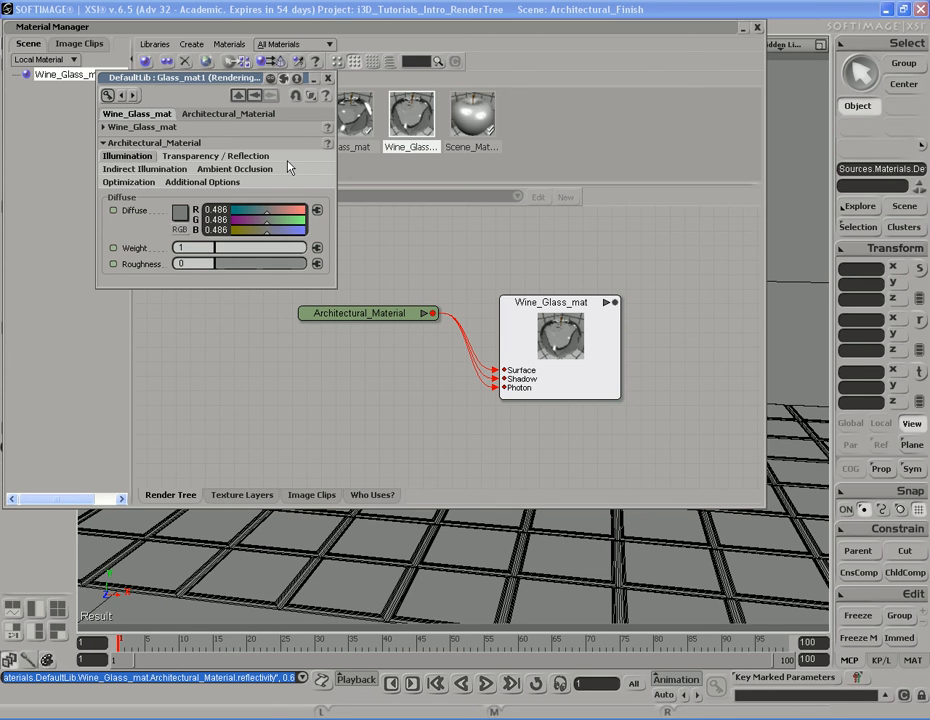
pyautogui.click(237, 60)
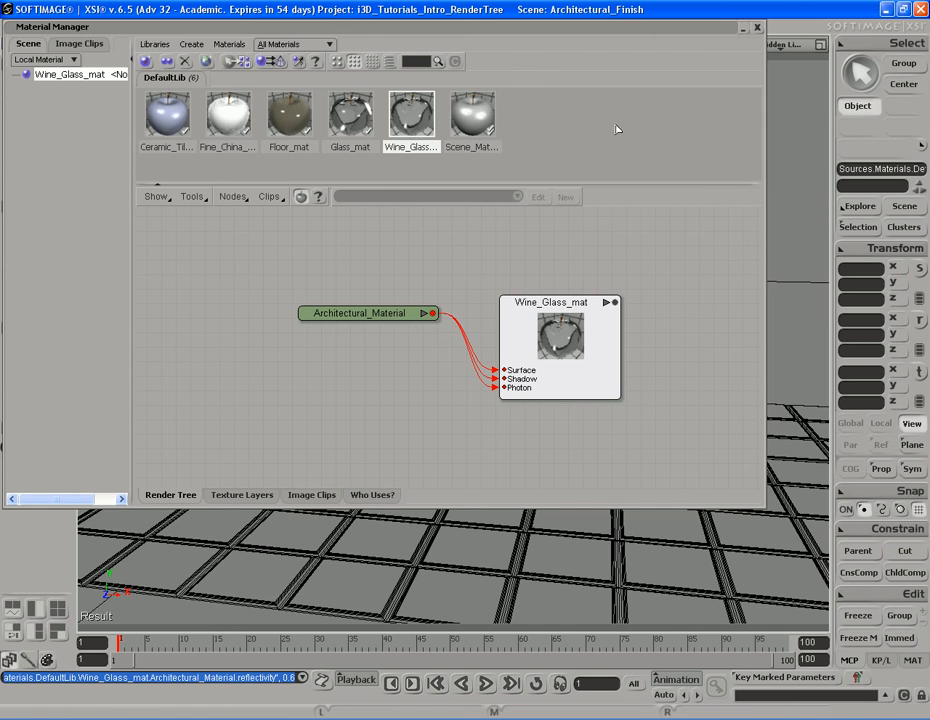
pyautogui.doubleClick(512, 27)
pyautogui.click(300, 376)
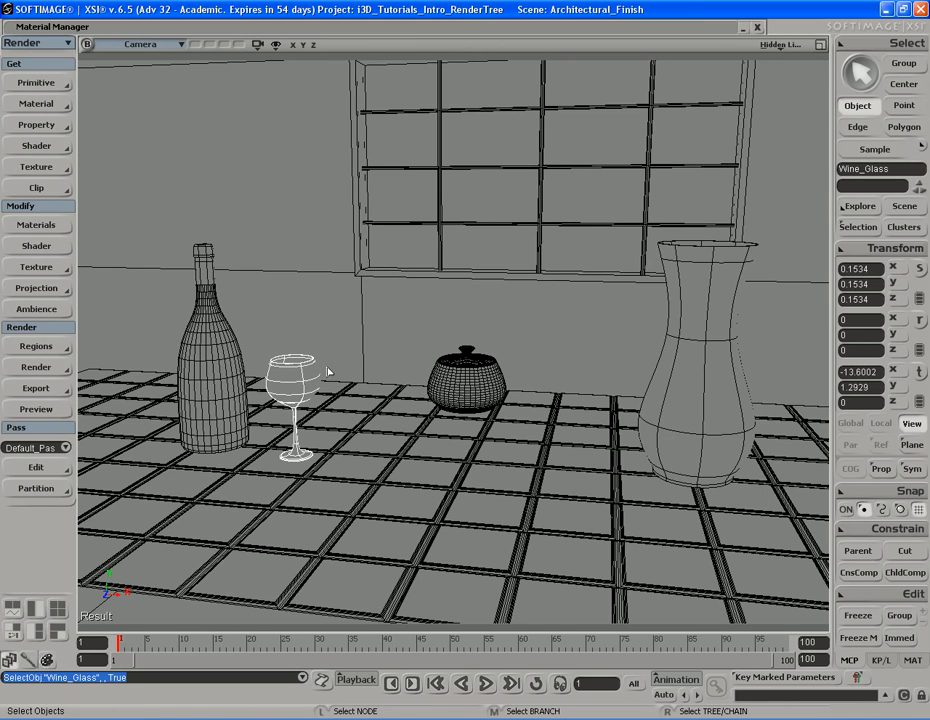
# Reopen the Material Manager and assign Wine_Glass_mat to the selected wine glass
pyautogui.doubleClick(426, 24)
pyautogui.rightClick(478, 118)
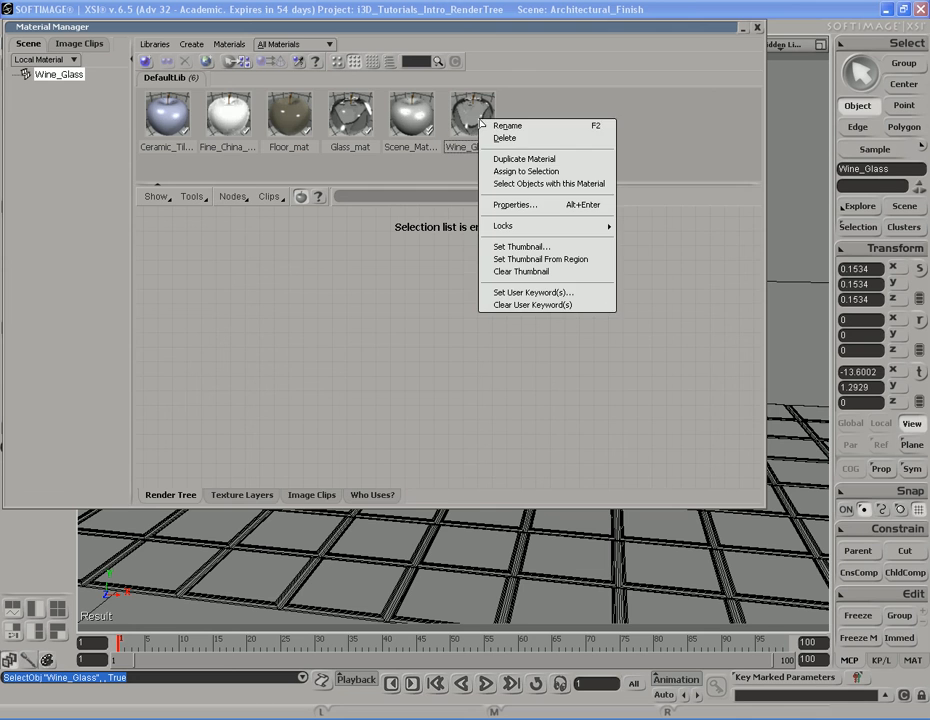
pyautogui.click(525, 171)
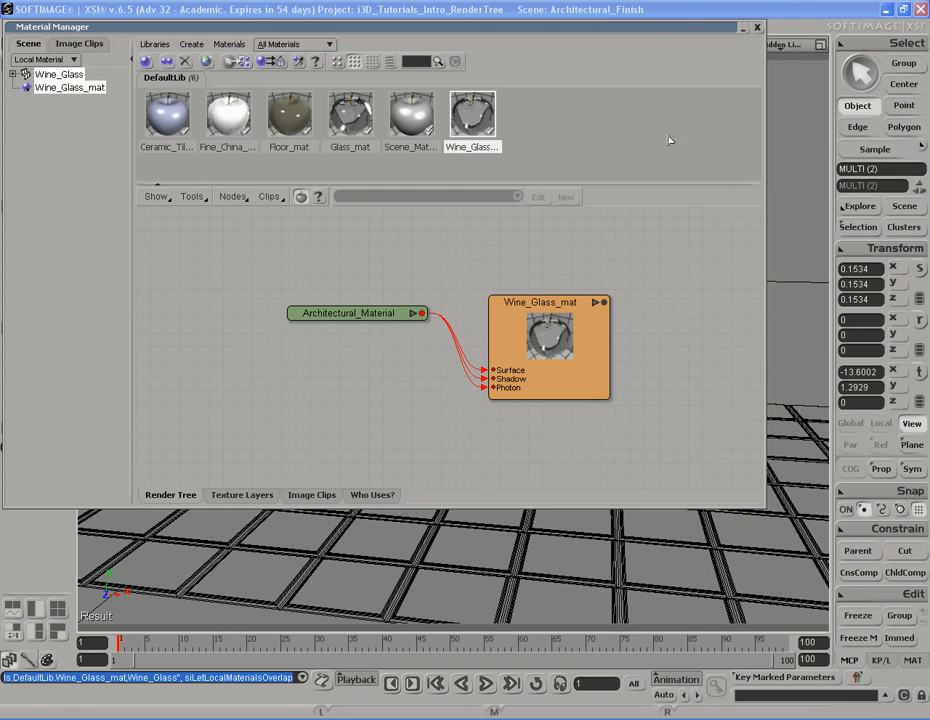
# Close the Material Manager and preview the wine glass in a render region drawn around it, then turn the region off
pyautogui.doubleClick(646, 28)
pyautogui.press('q')
pyautogui.moveTo(247, 318); pyautogui.dragTo(341, 484)
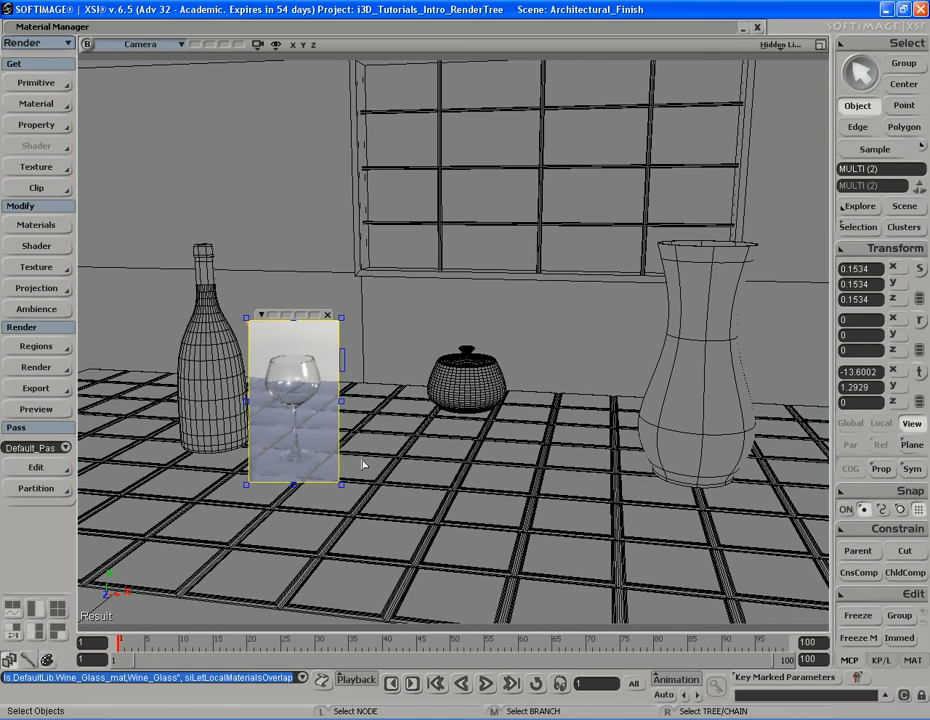
pyautogui.hotkey('shift', 'q')
pyautogui.hotkey('alt', 'z')
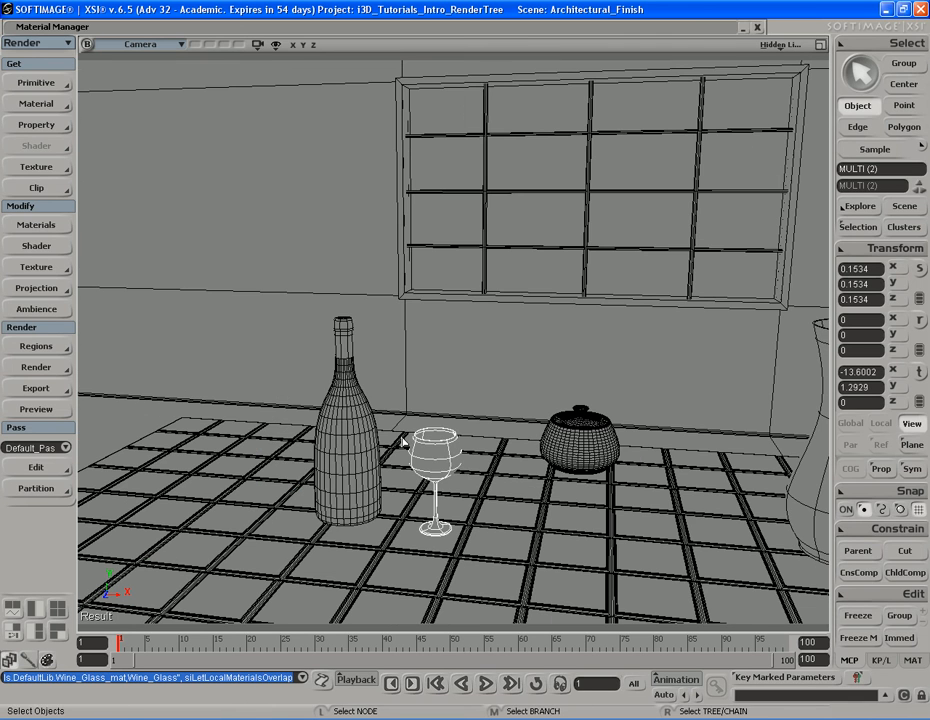
pyautogui.doubleClick(472, 30)
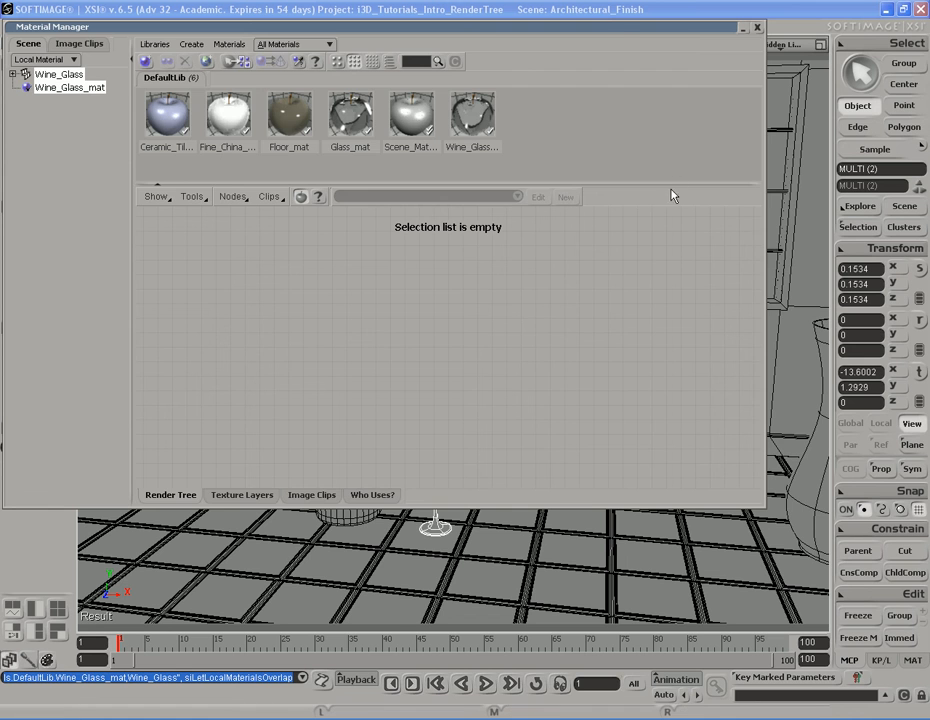
pyautogui.doubleClick(622, 31)
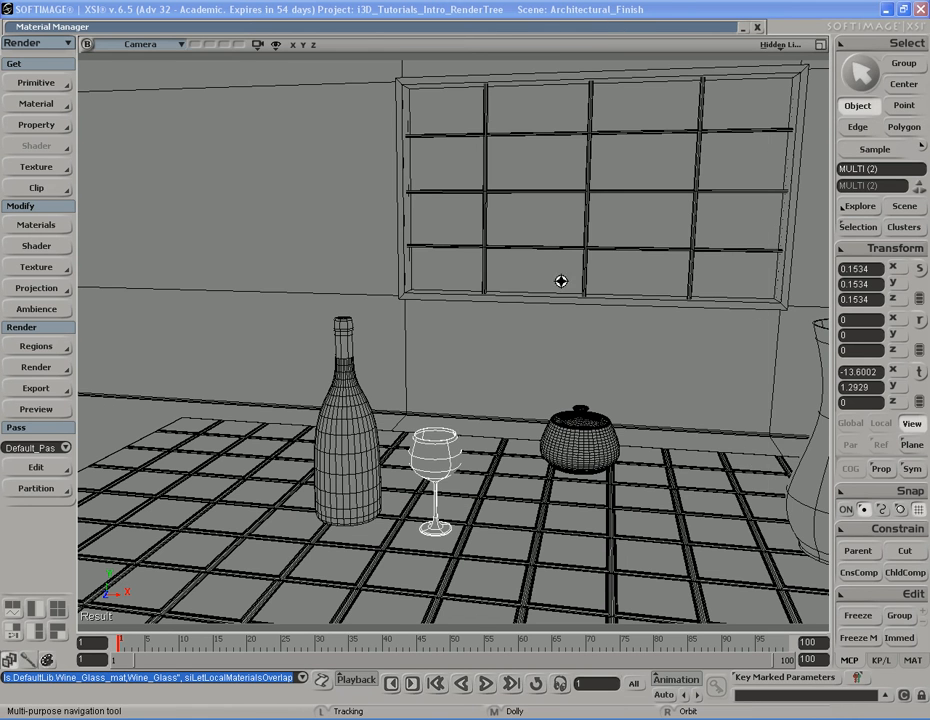
pyautogui.press('s')
pyautogui.moveTo(558, 283); pyautogui.dragTo(480, 274)
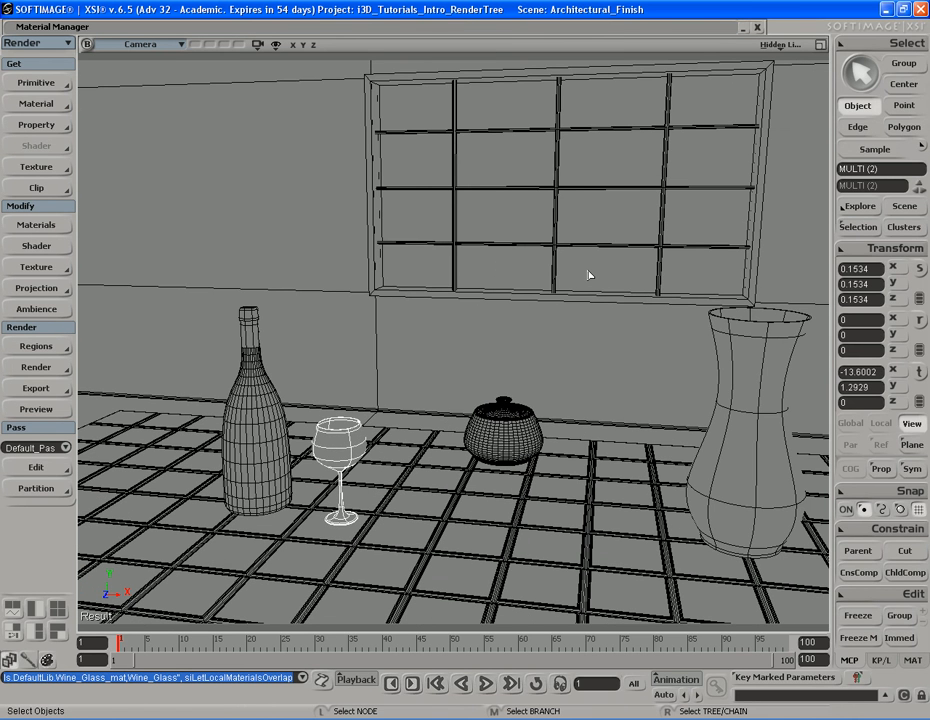